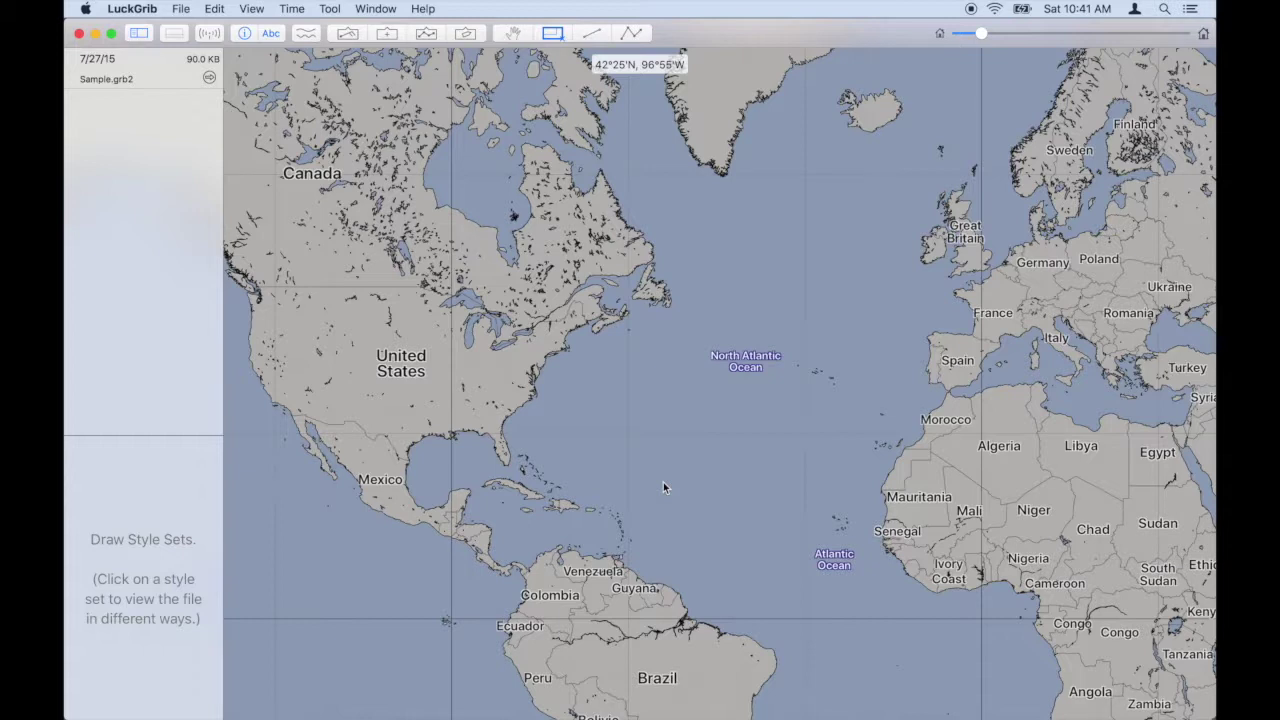
Step: Load Sample.grb2 to show New Zealand wind and pressure for Jul 27, 2015, 5:00am
scroll(663, 487, down, 1)
scroll(663, 487, left, 3)
scroll(663, 487, down, 2)
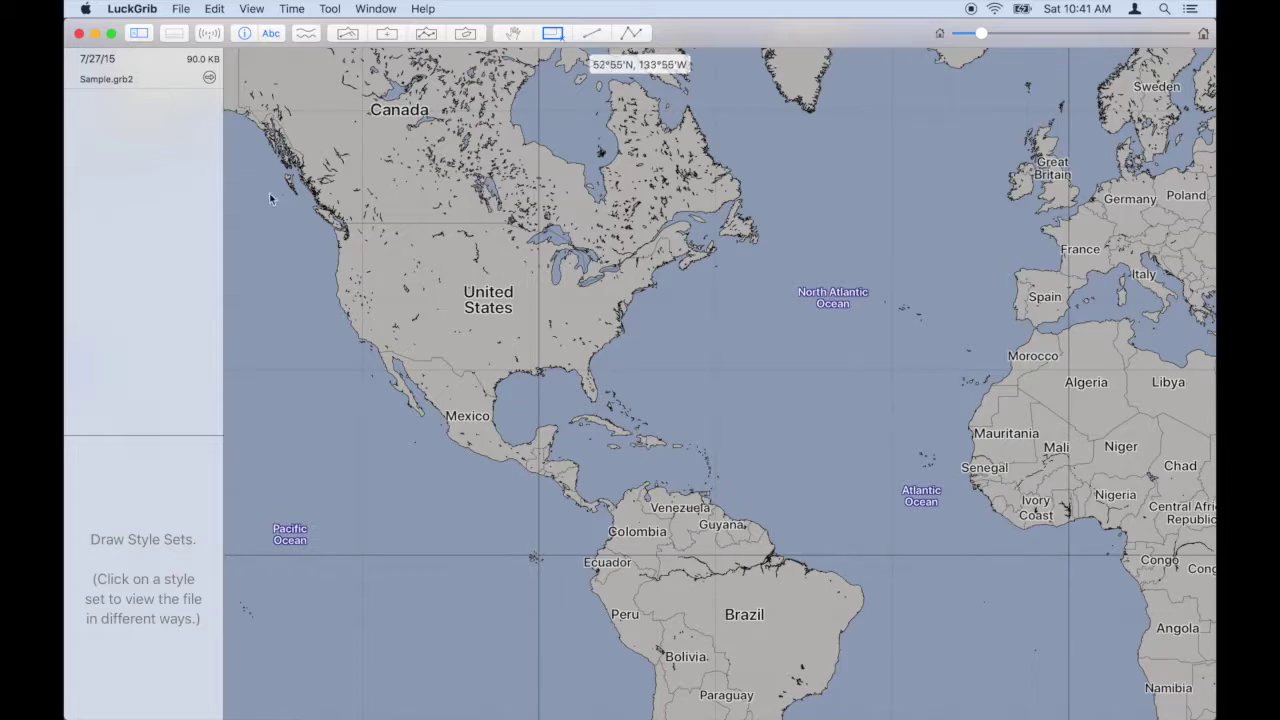
click(129, 73)
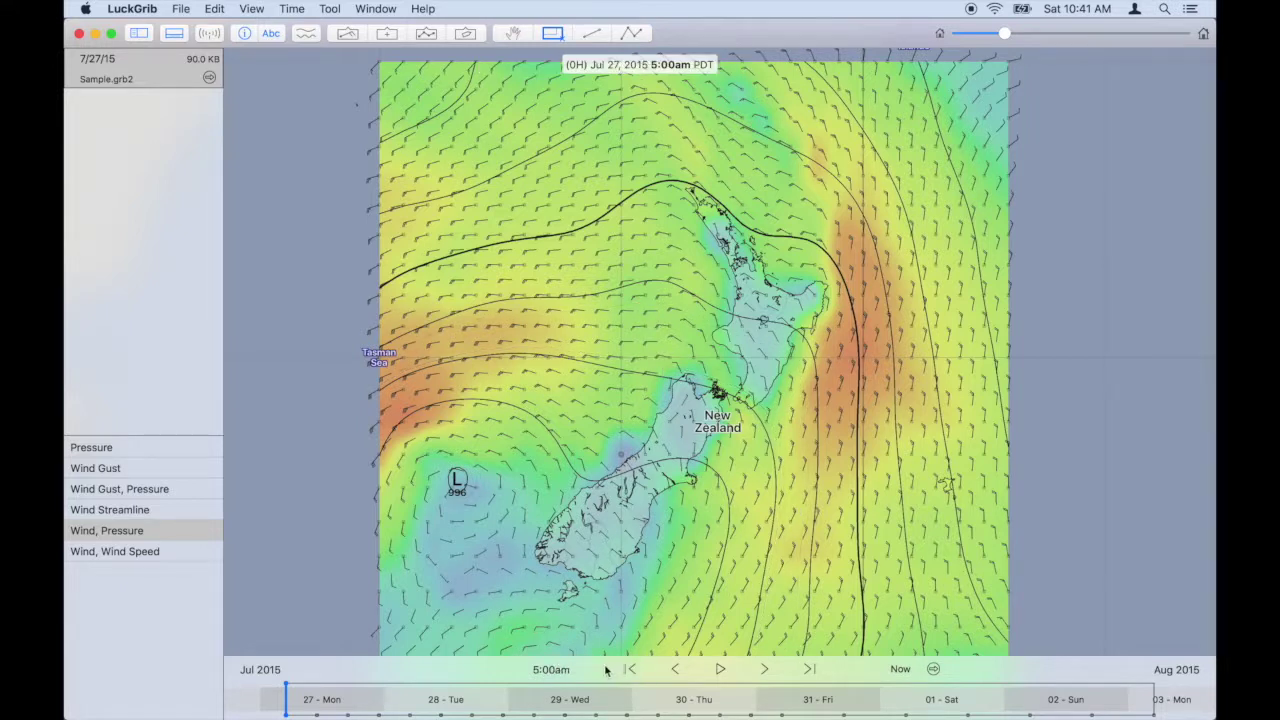
Step: Scrub the timeline, step back one time step, and start then stop the animation
click(459, 705)
drag(459, 705, 640, 712)
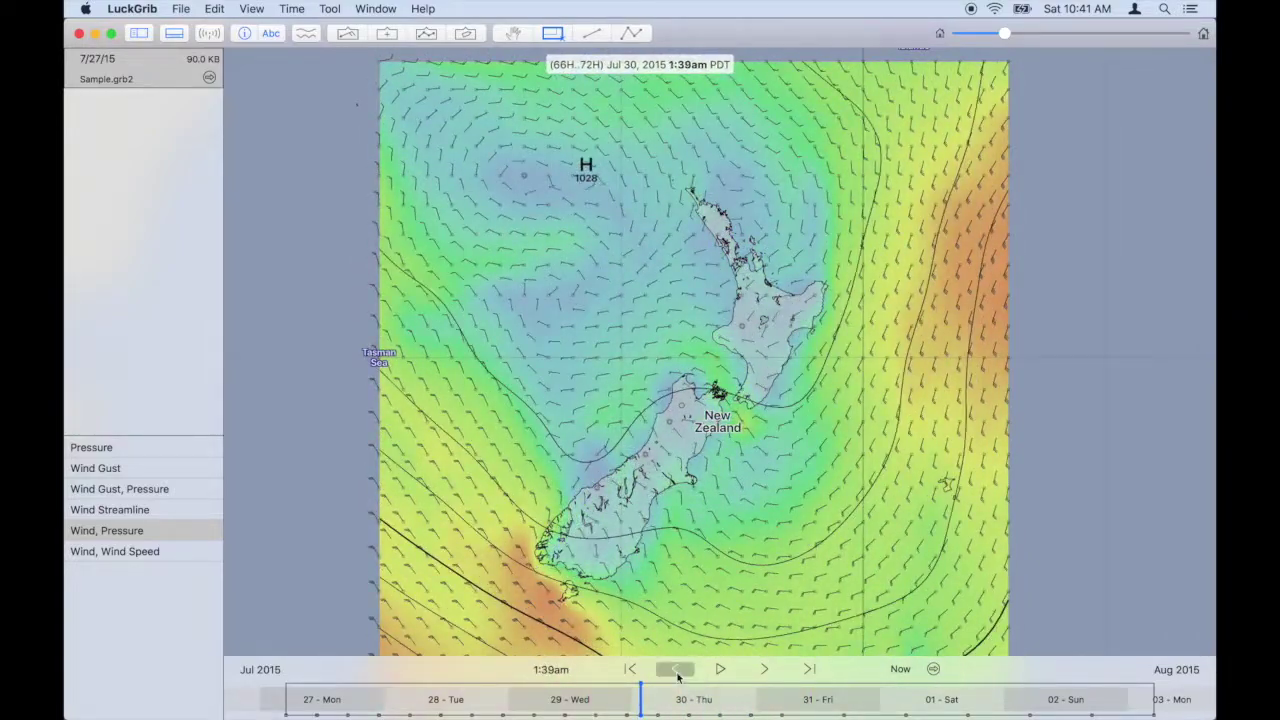
click(675, 669)
click(720, 669)
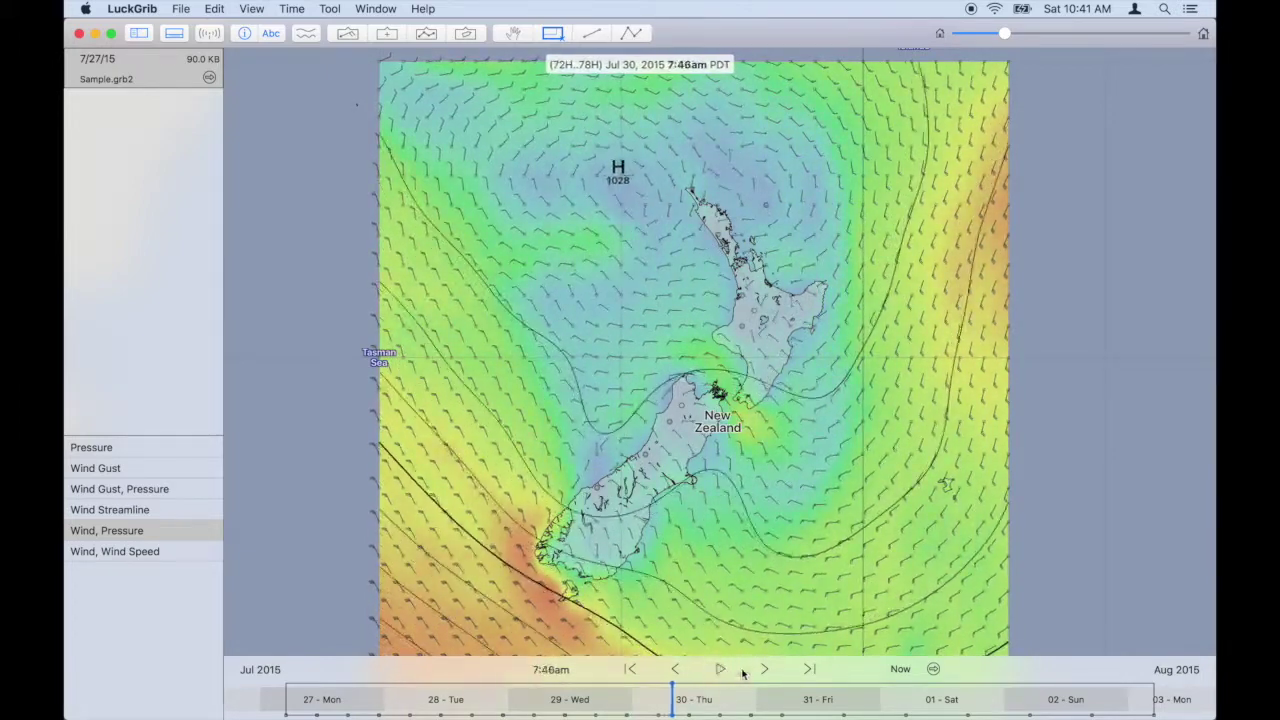
click(758, 669)
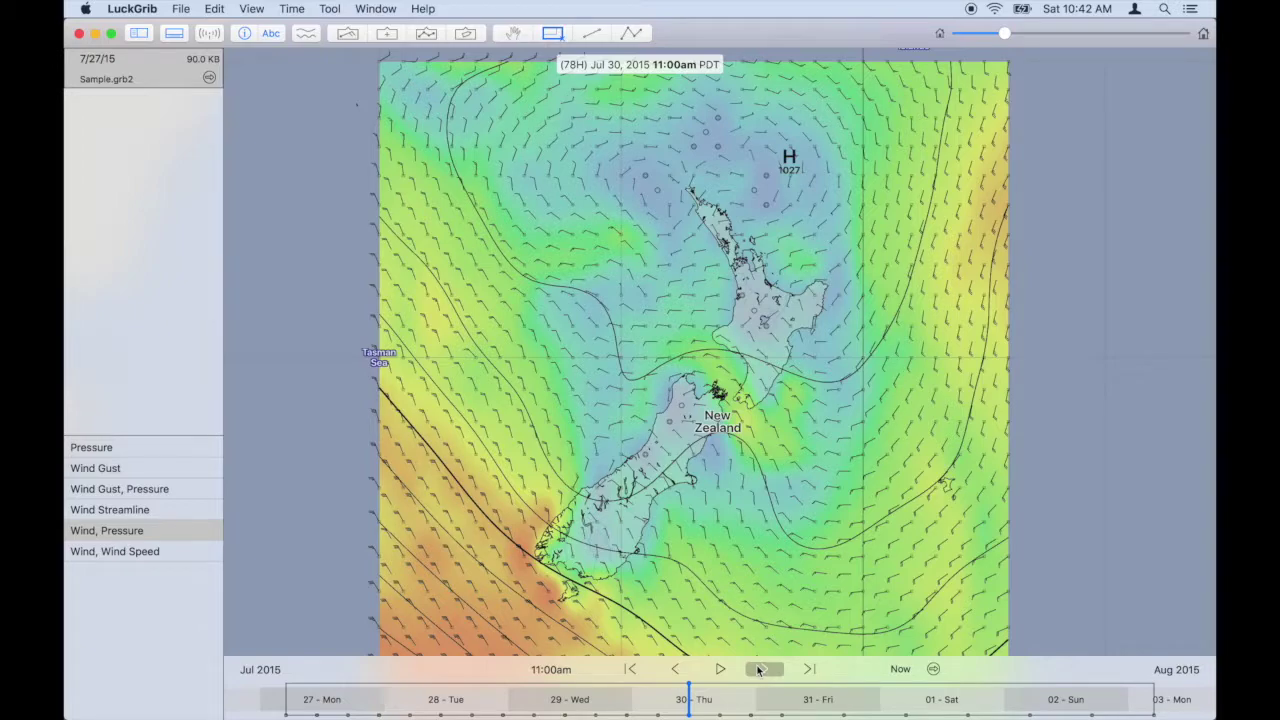
Step: Step and animate with Time shortcuts, then settle the playhead on Jul 27, 8:36pm
key(super+Left)
key(super+Left)
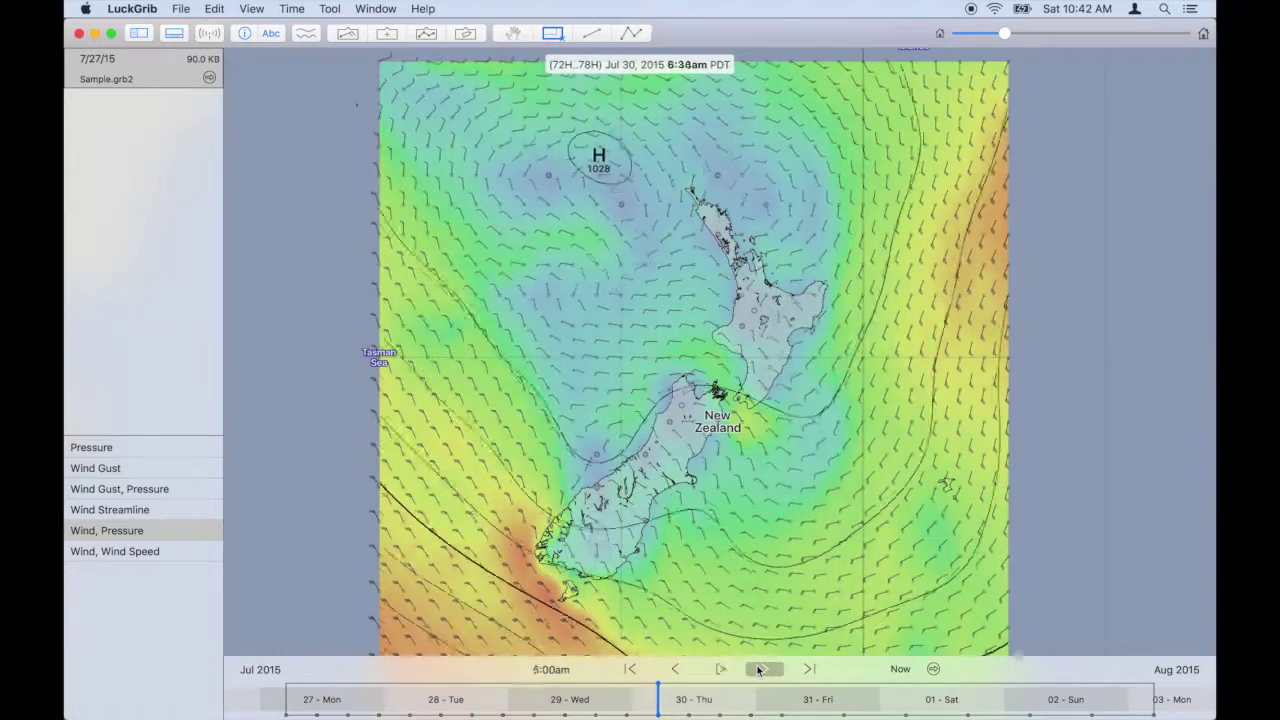
key(super+Right)
key(super+Right)
key(super+Right)
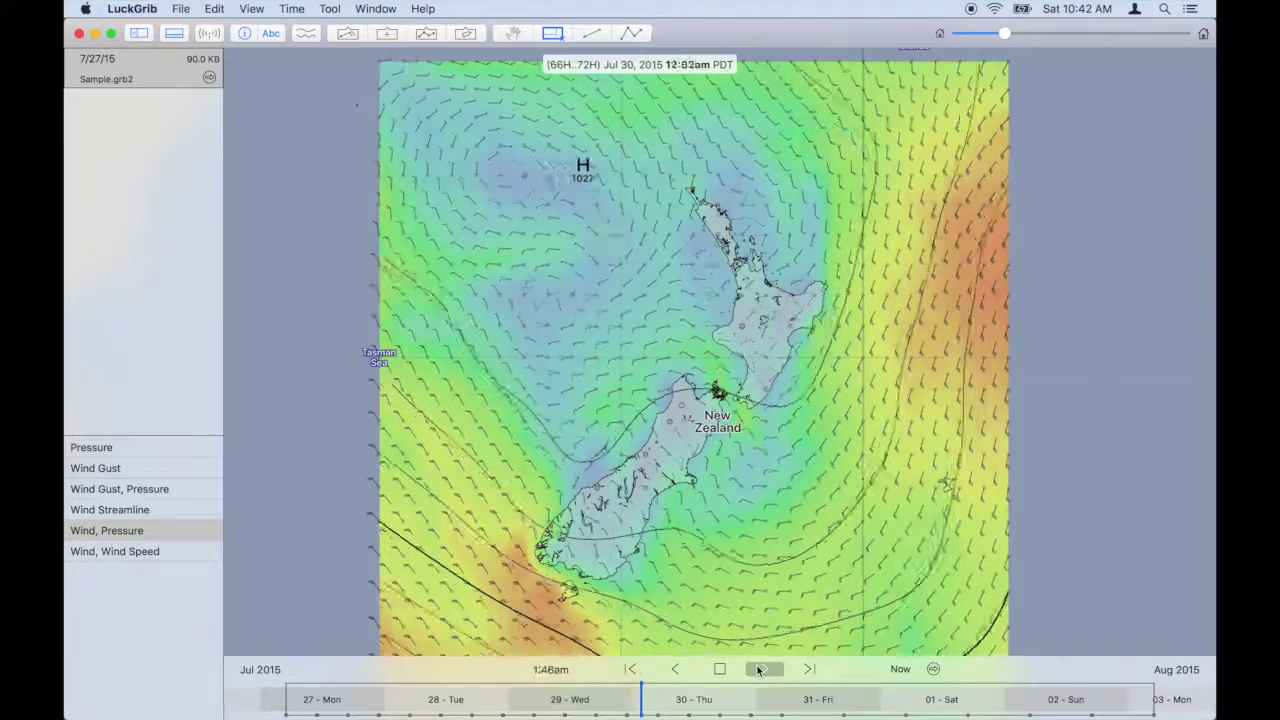
key(space)
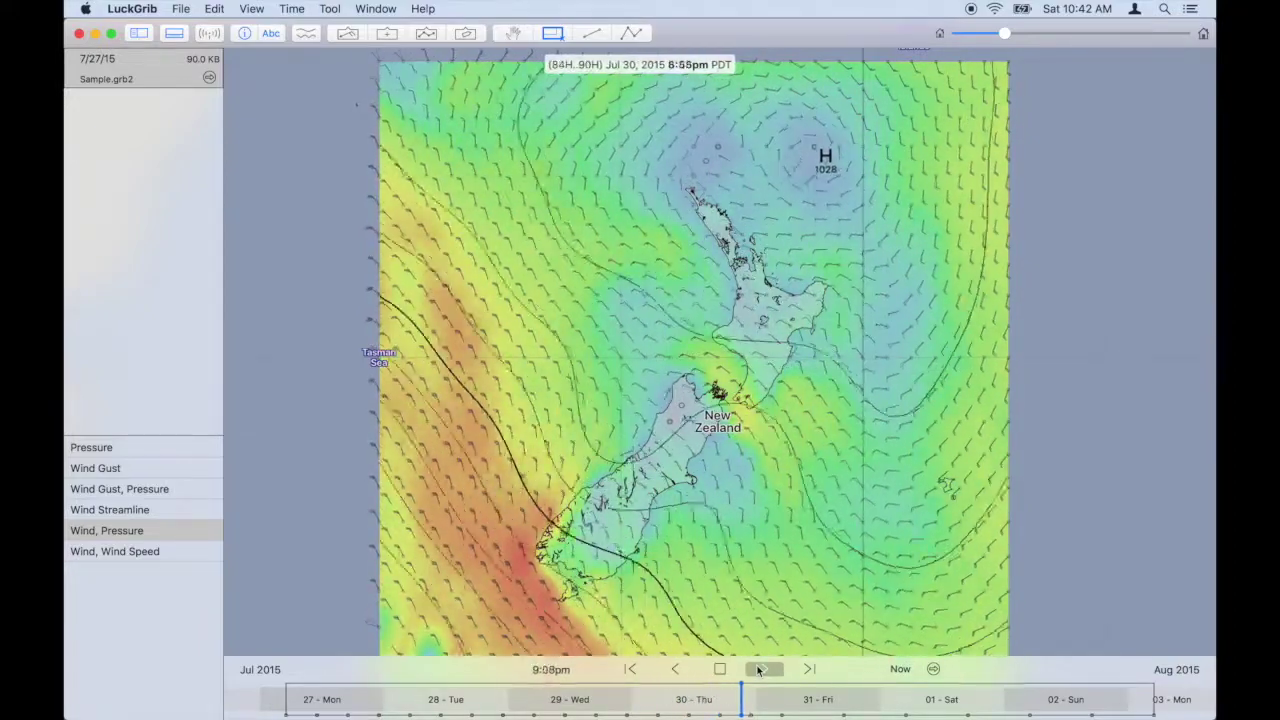
key(super+Left)
key(super+Left)
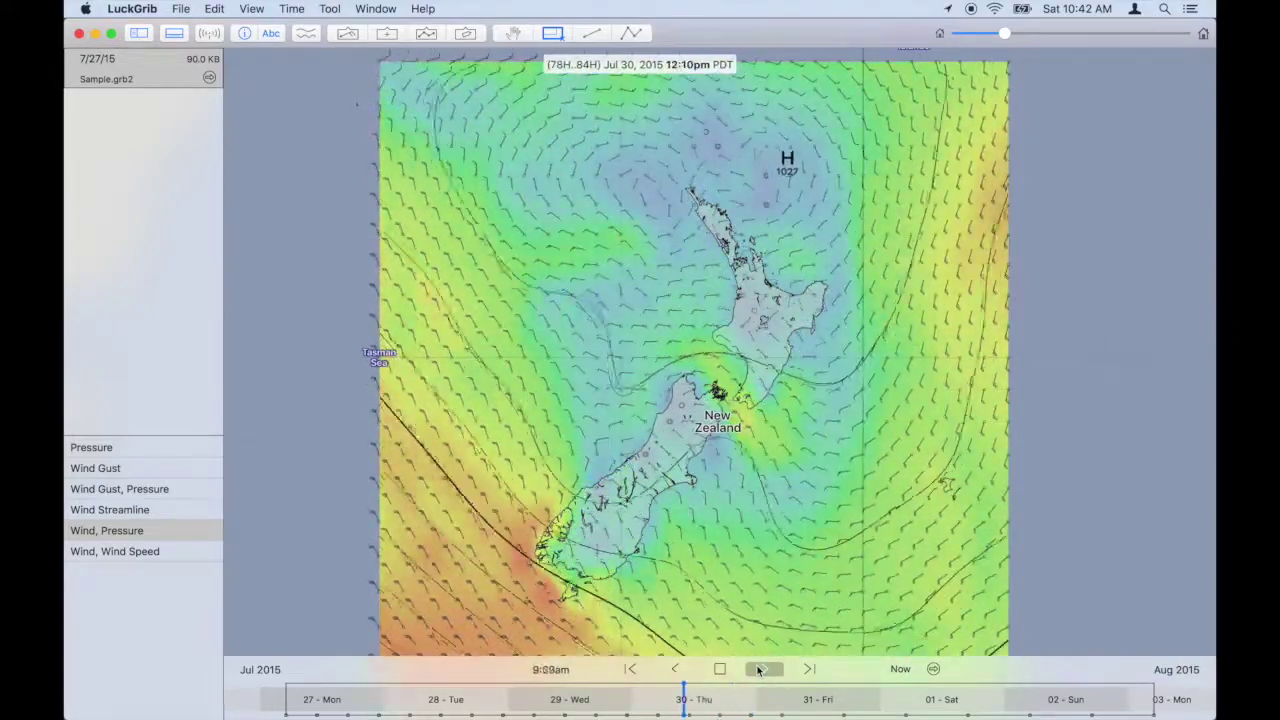
key(space)
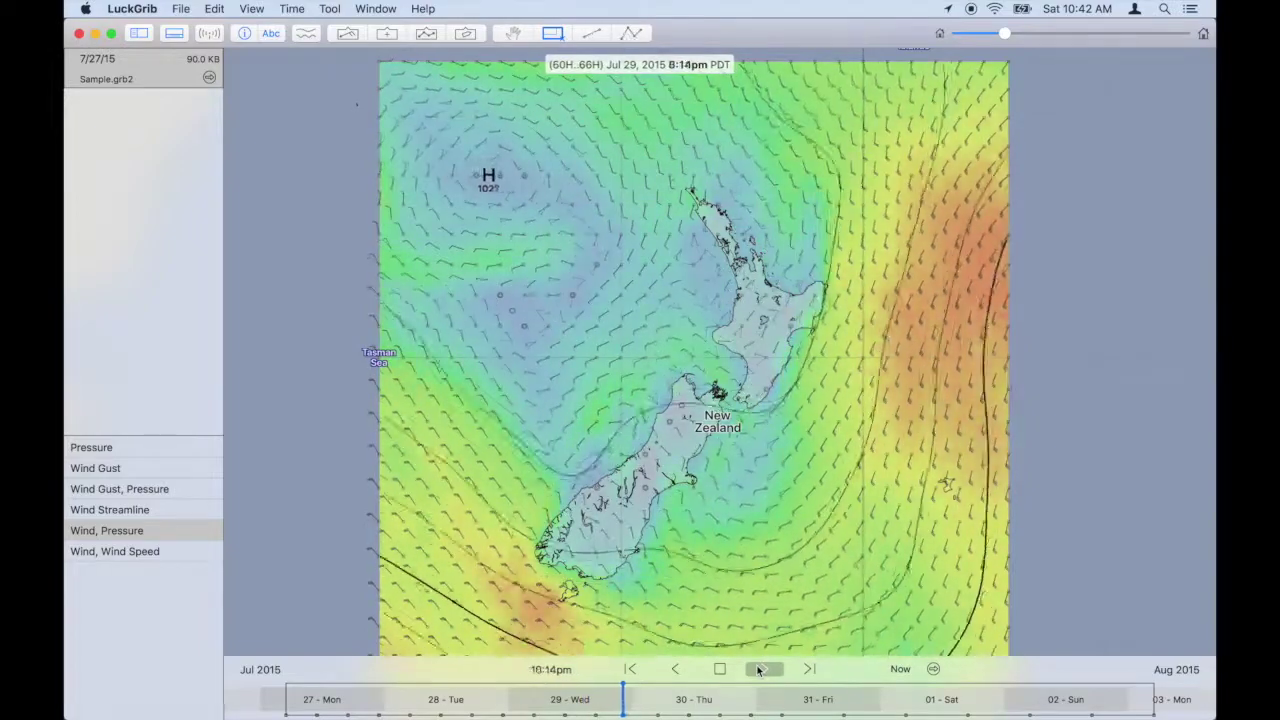
drag(689, 708, 409, 714)
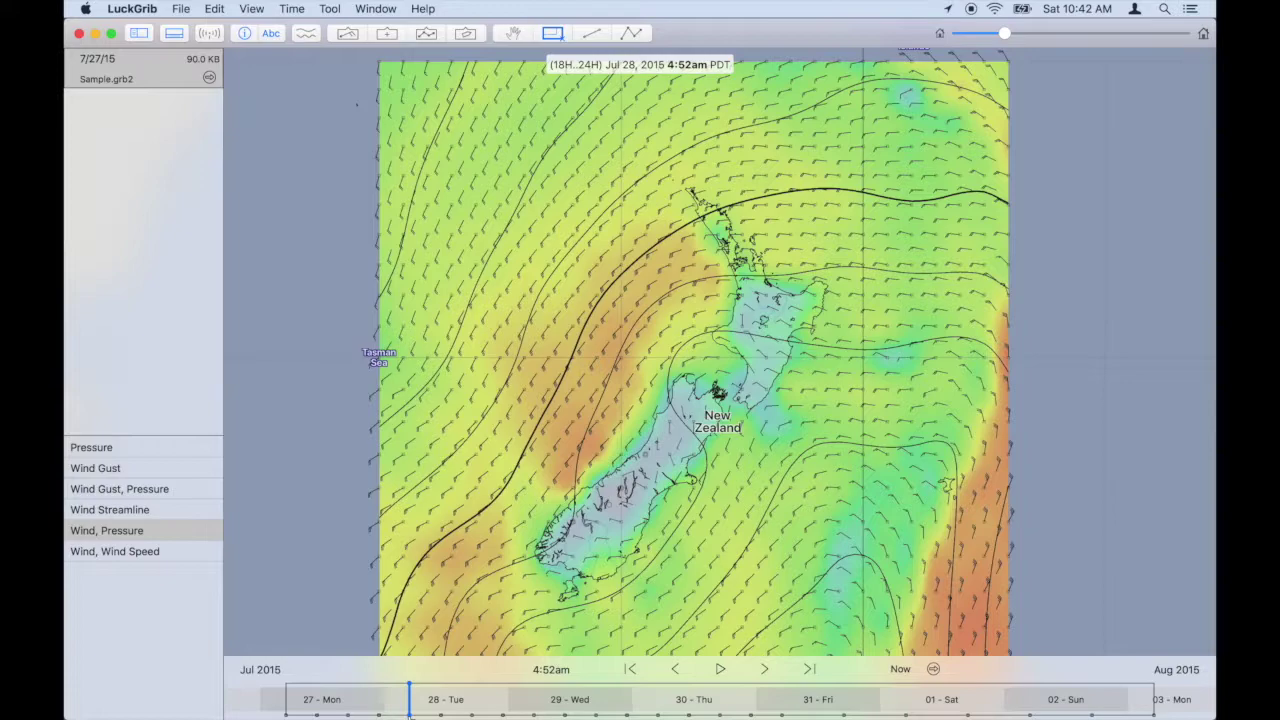
drag(409, 714, 368, 703)
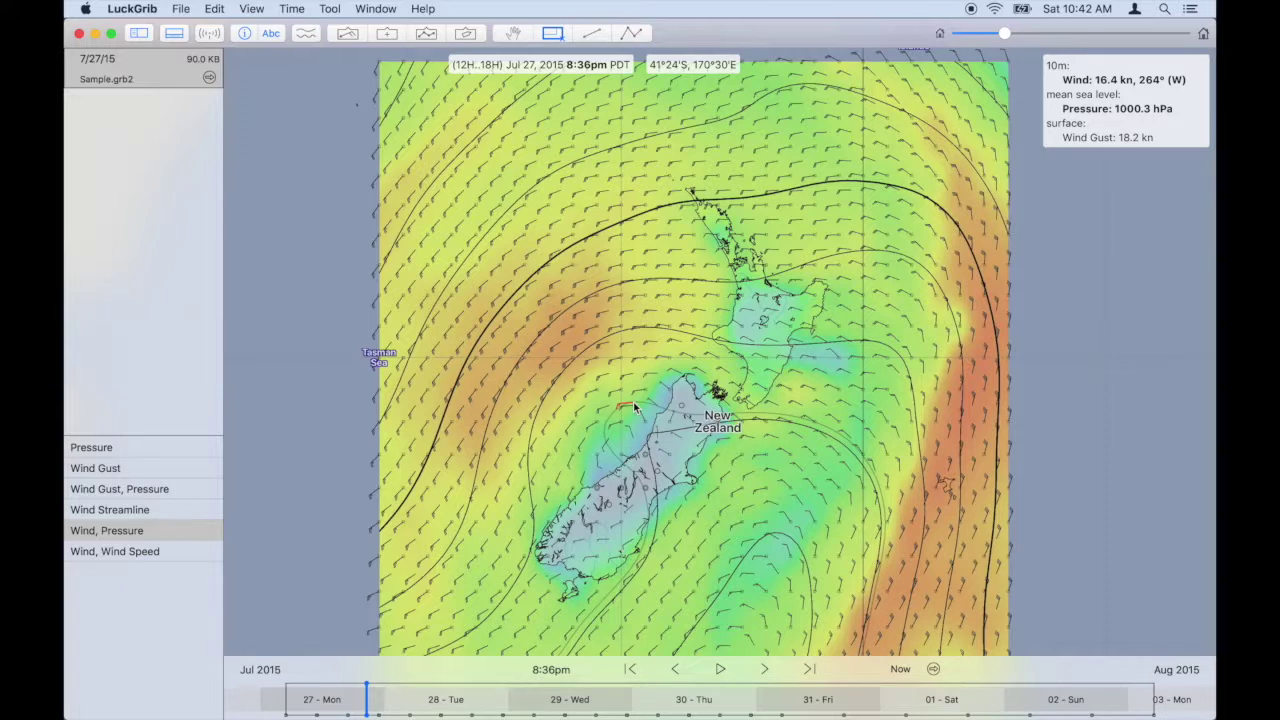
Step: Detach the layer list into Edit Draw Styles, enable all seven layers, and view Jul 29 5:00pm
click(347, 34)
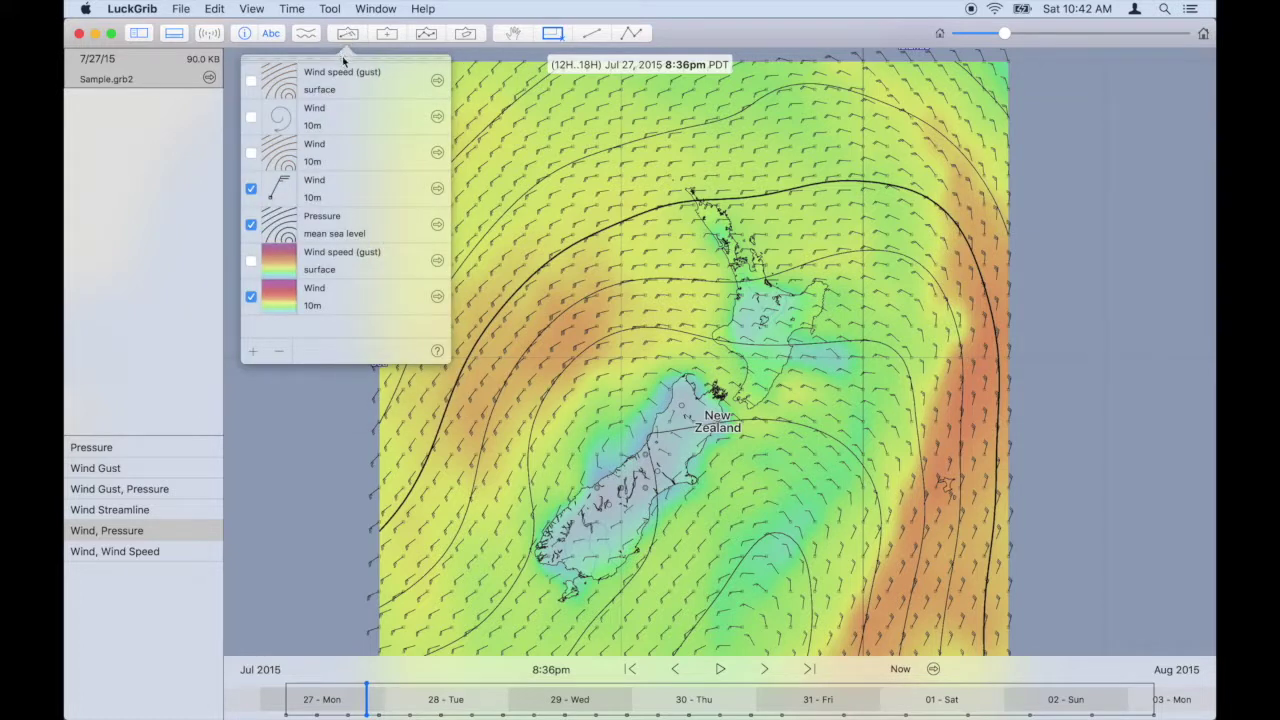
drag(345, 62, 349, 111)
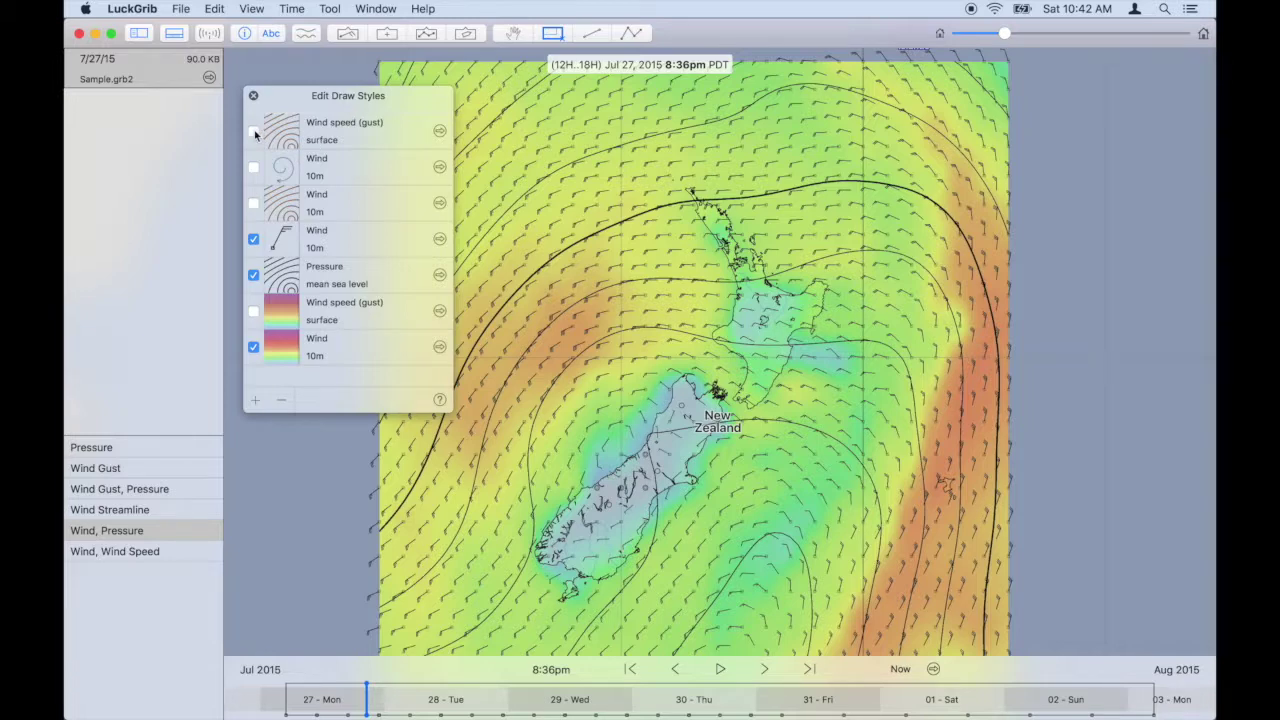
click(254, 131)
click(254, 167)
click(254, 203)
click(255, 310)
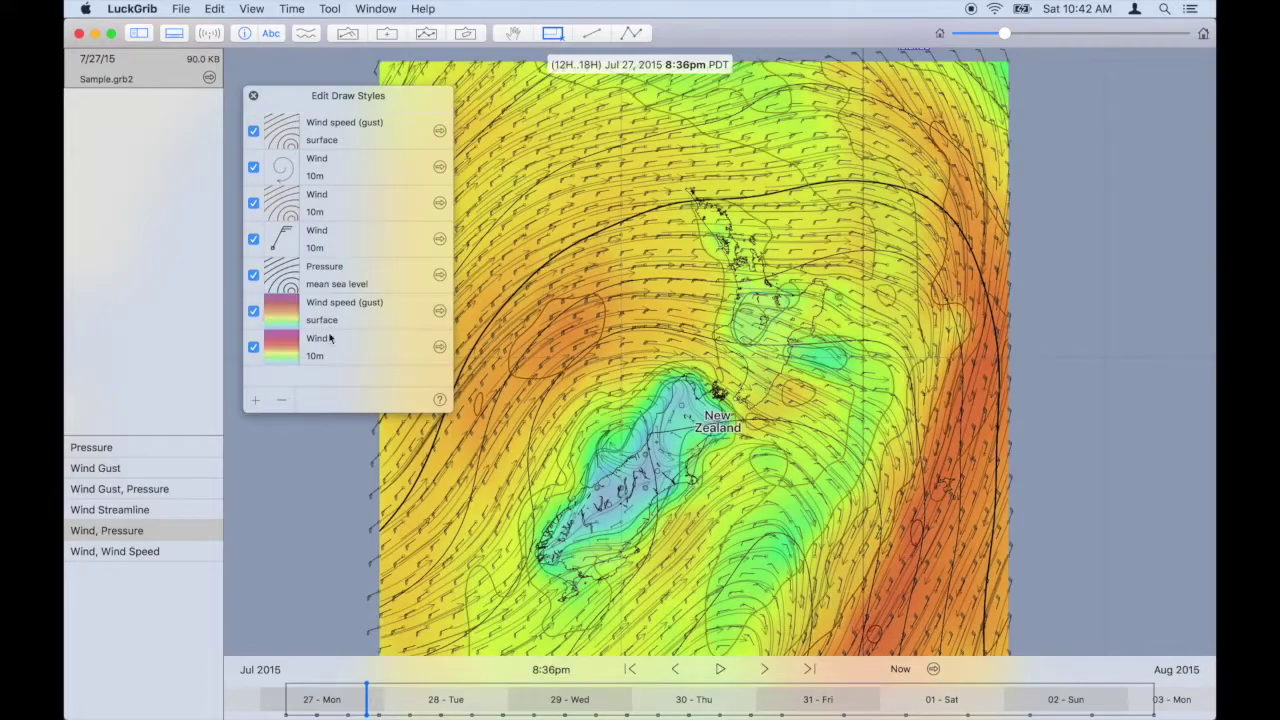
drag(470, 705, 597, 708)
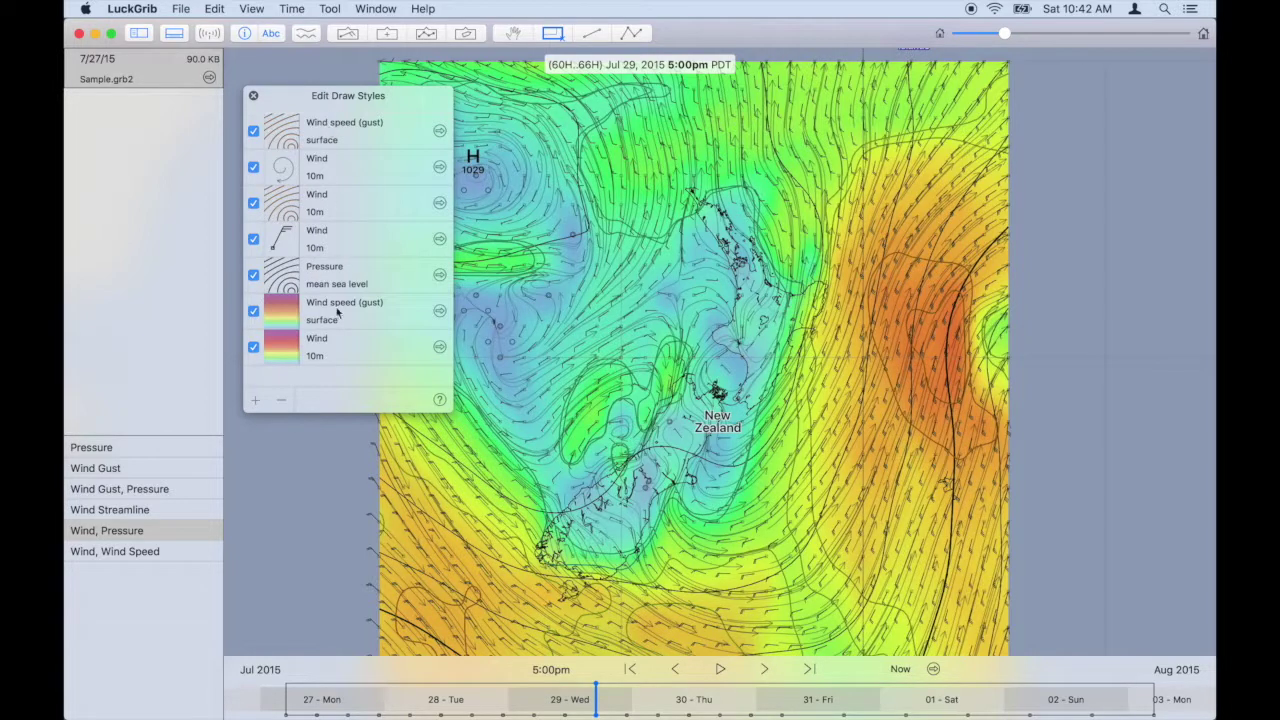
Step: Try the Pressure, Wind Gust, Wind Streamline and Wind presets, ending on Wind Gust, Pressure
click(188, 447)
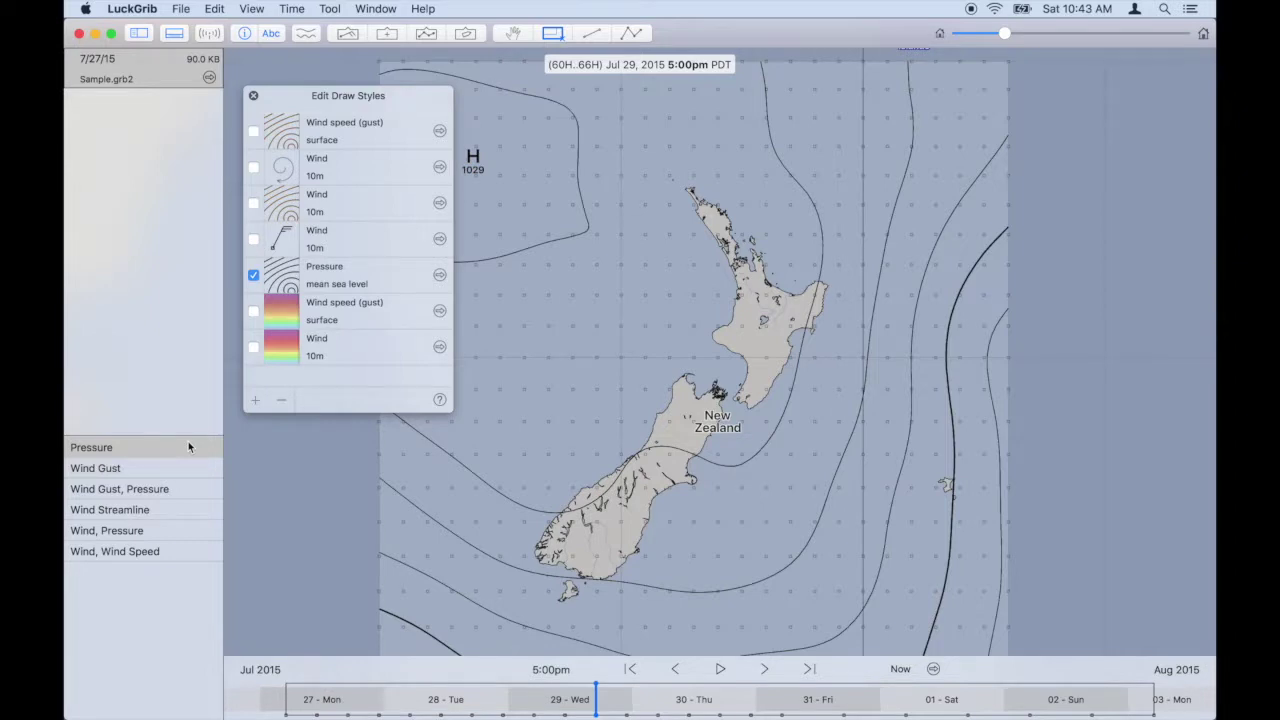
click(183, 468)
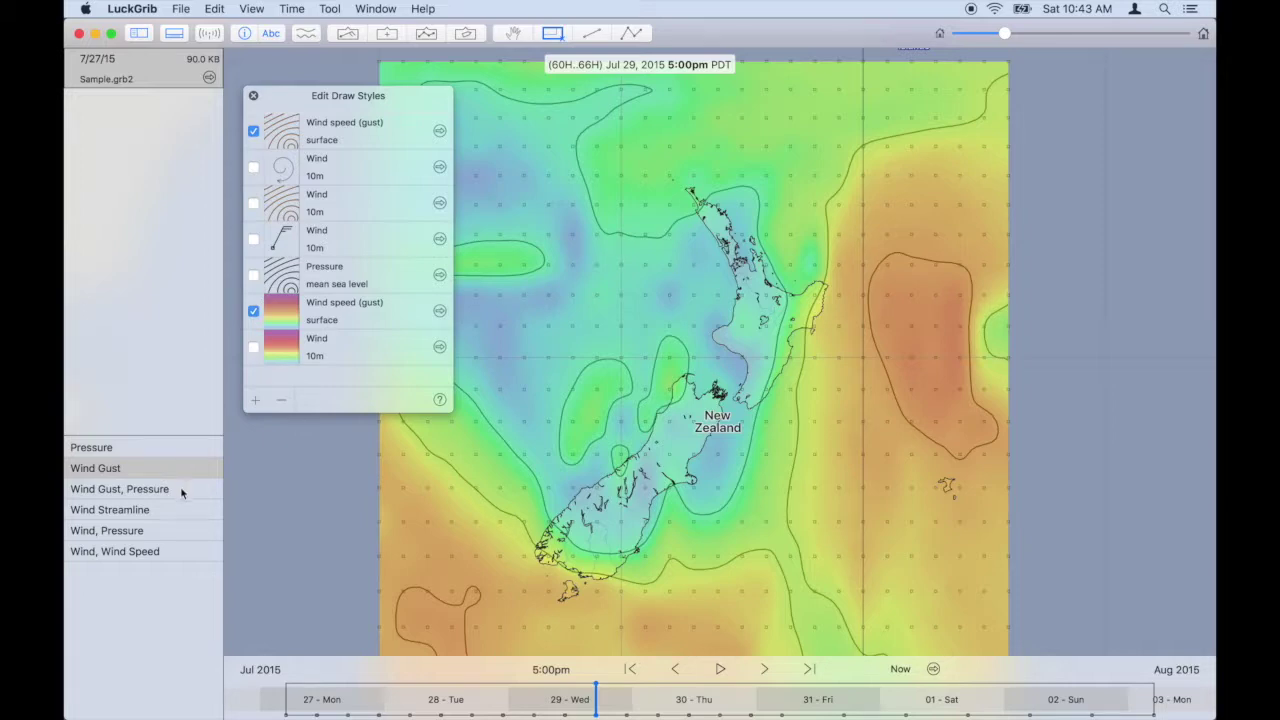
click(181, 488)
click(183, 510)
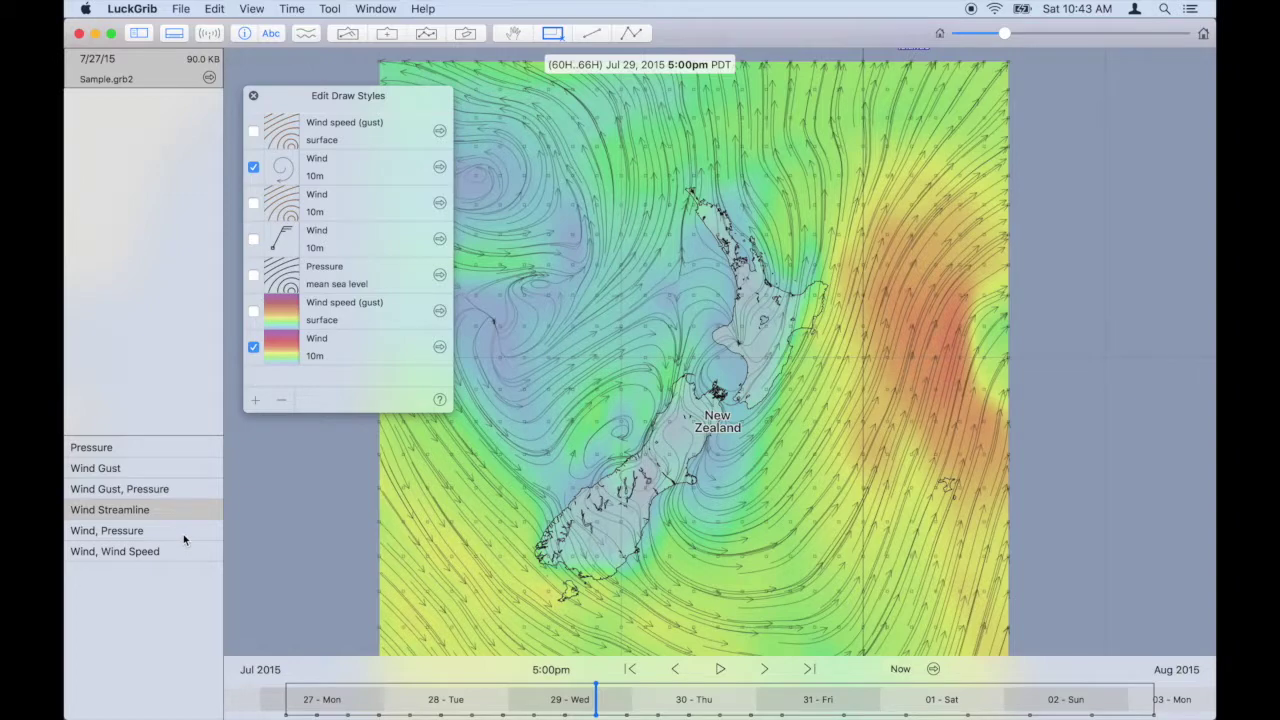
click(183, 537)
click(183, 550)
click(182, 532)
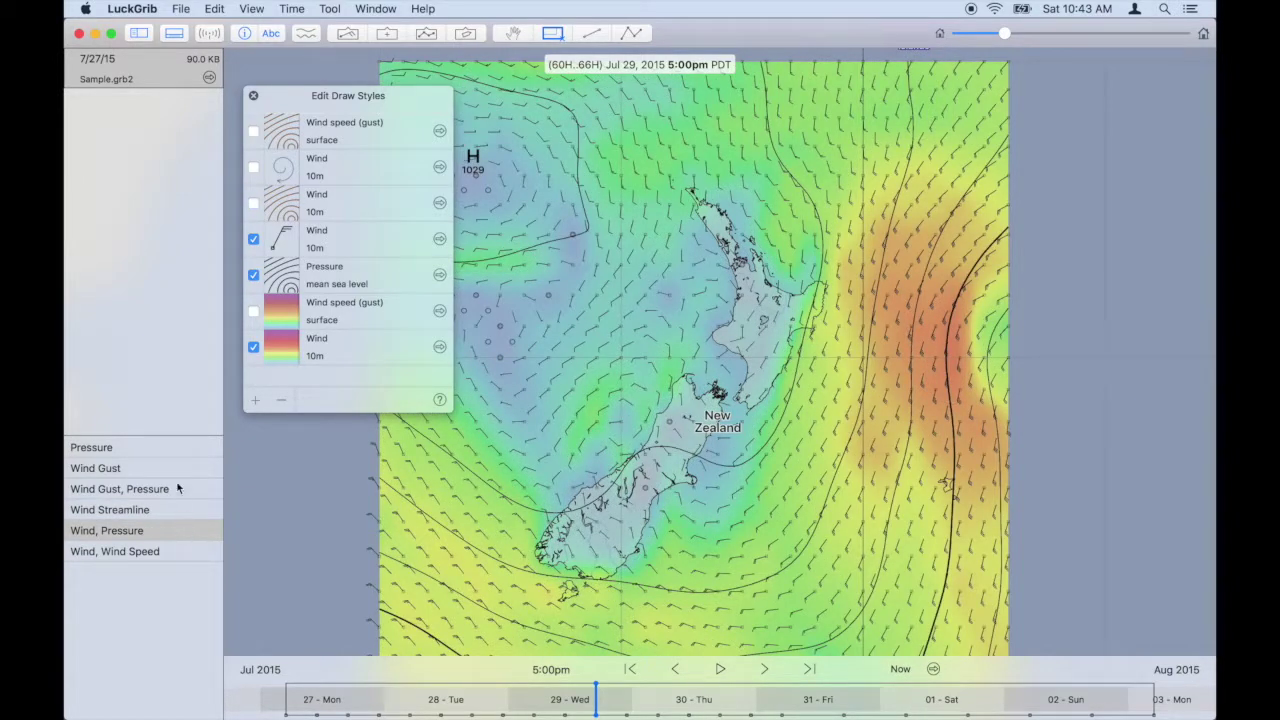
click(178, 449)
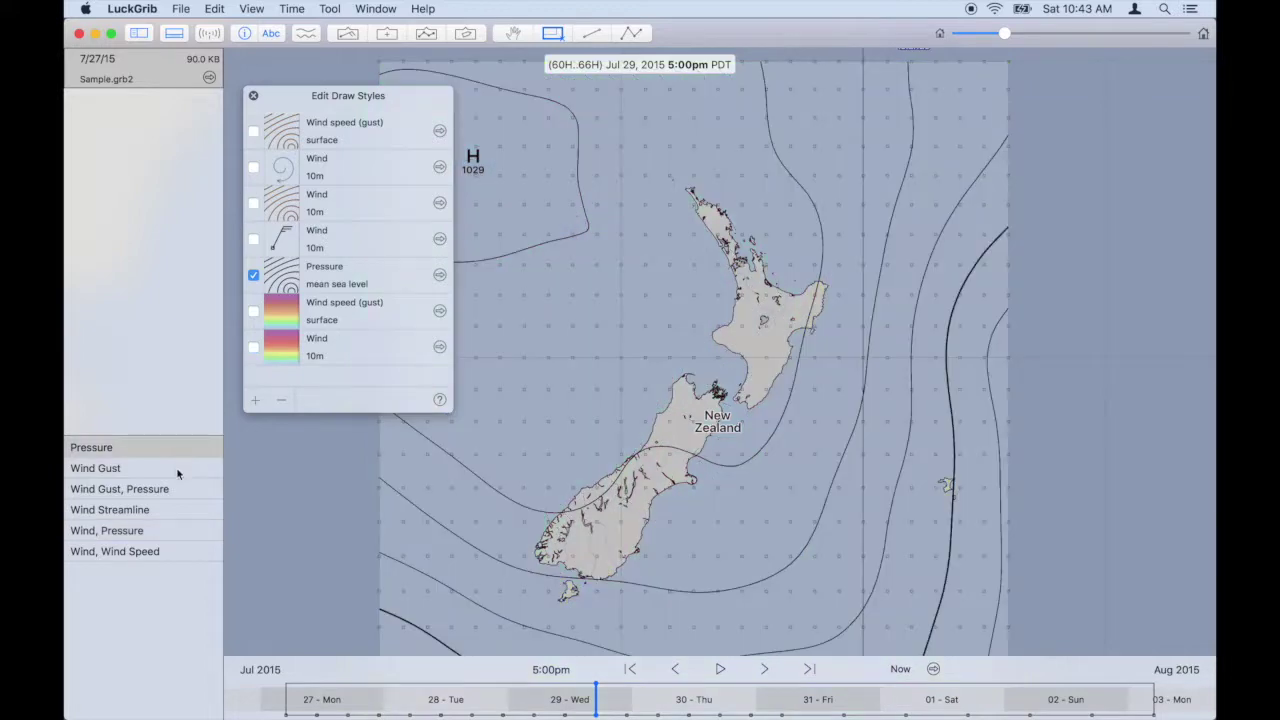
click(176, 467)
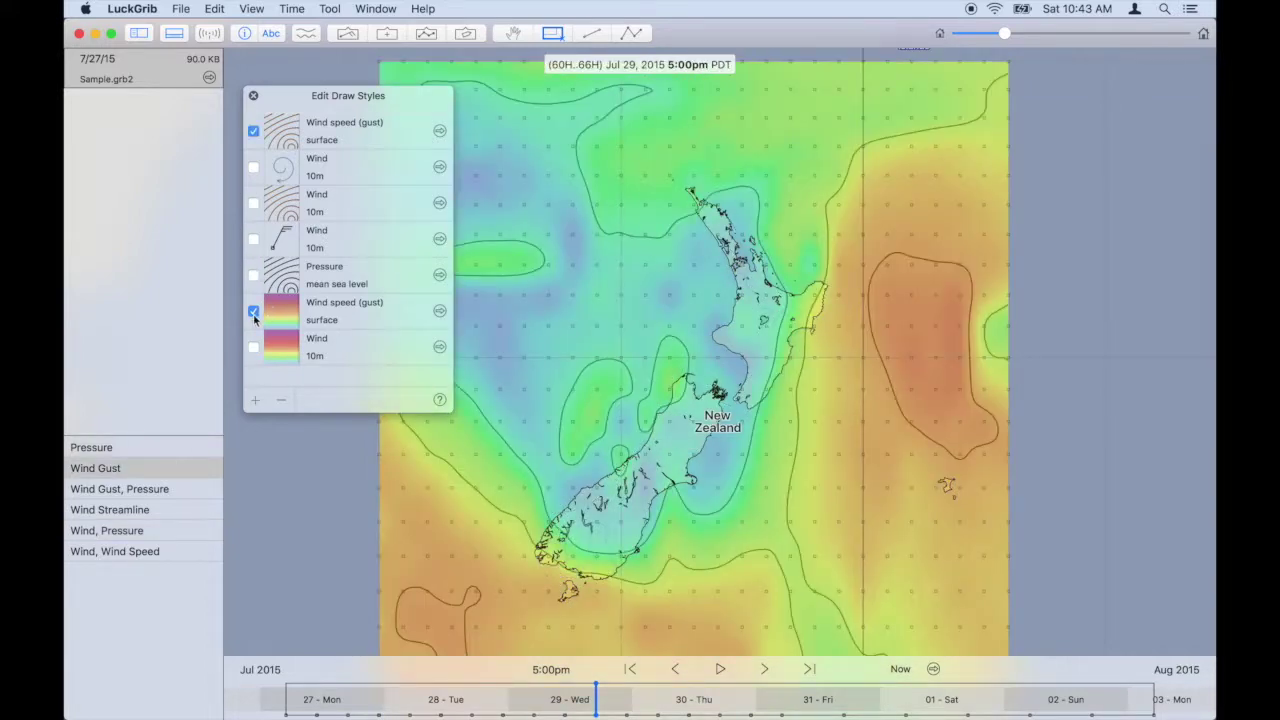
click(177, 490)
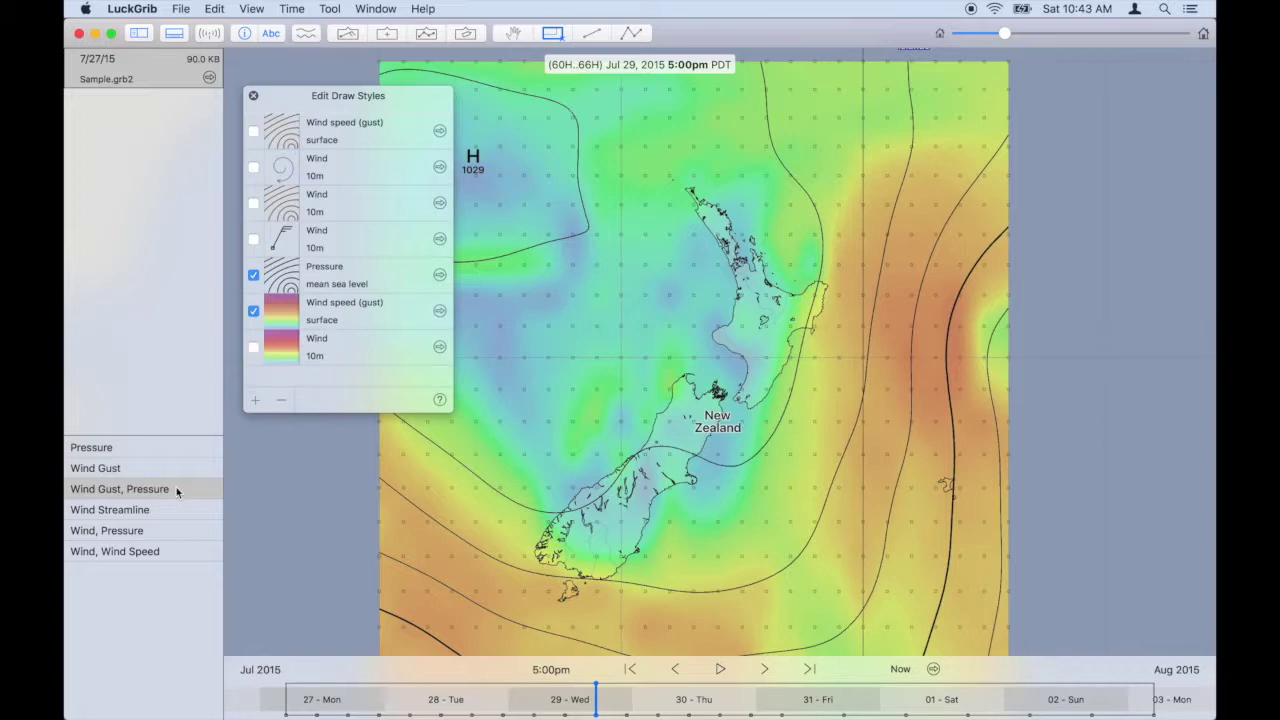
Step: Add 10m wind barbs and save the layers as a new style set 'gust+direction'
click(253, 239)
click(255, 400)
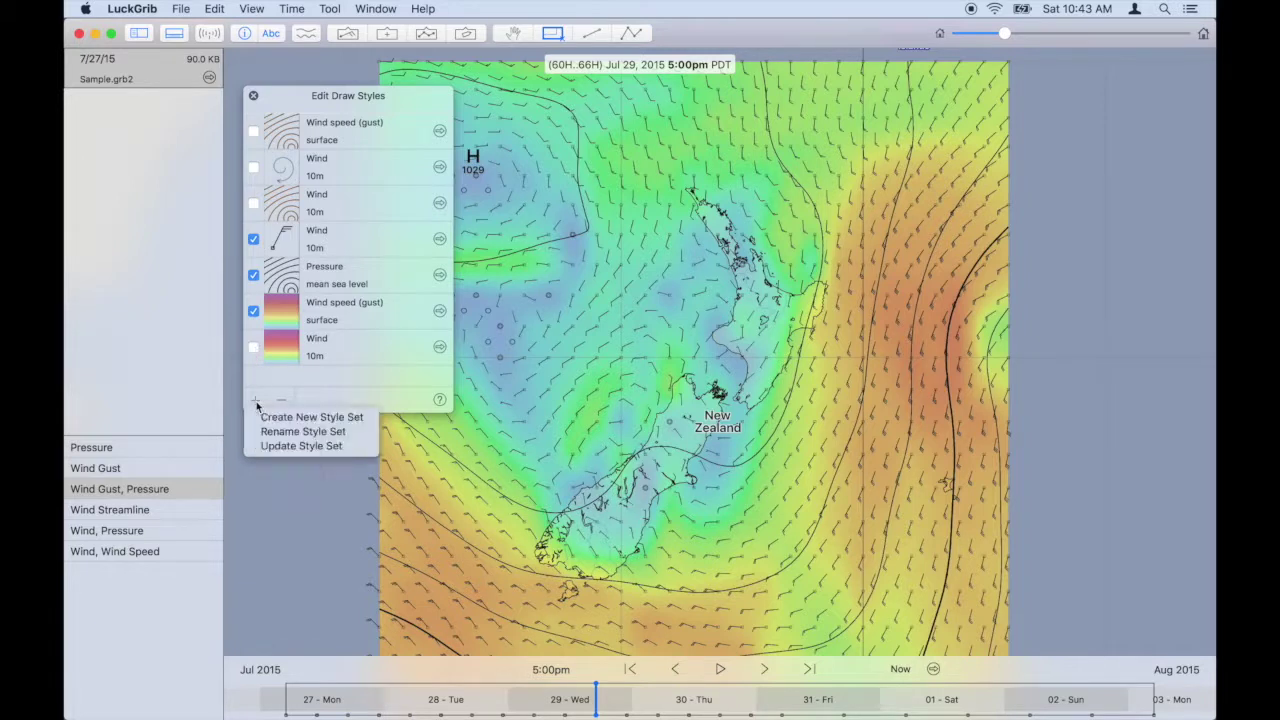
click(260, 418)
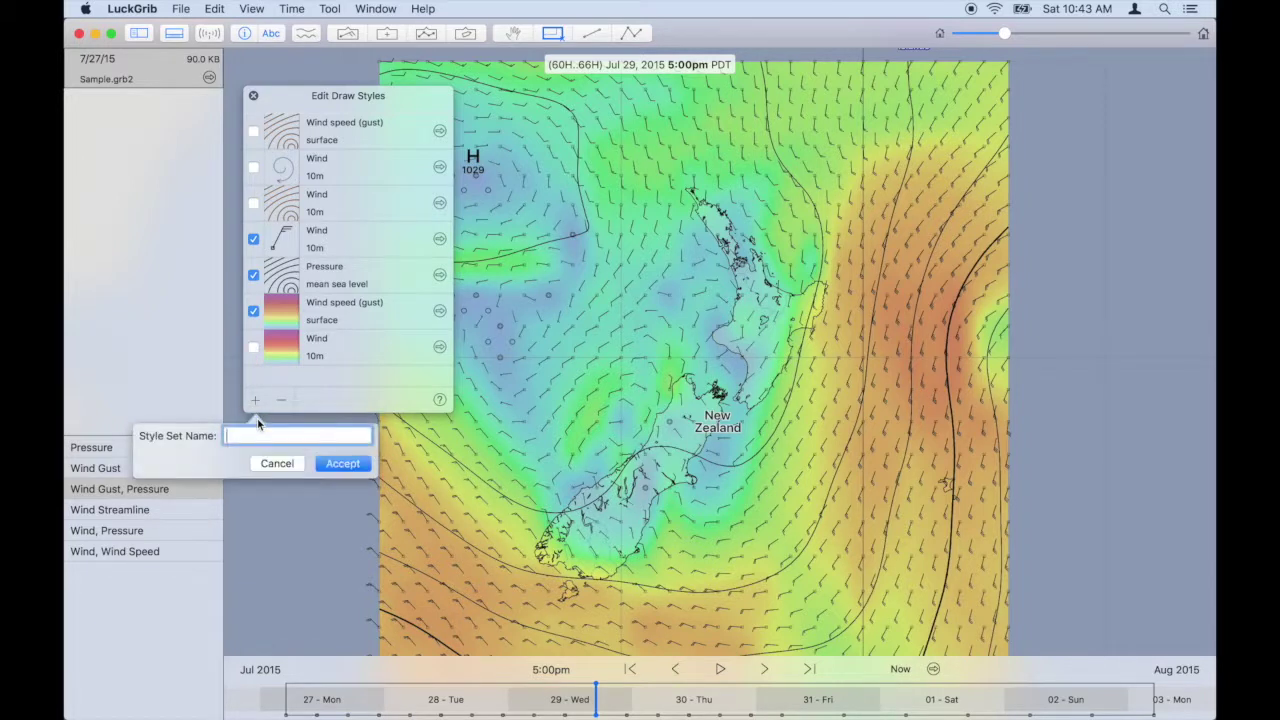
text(gust+directuonion)
key(Return)
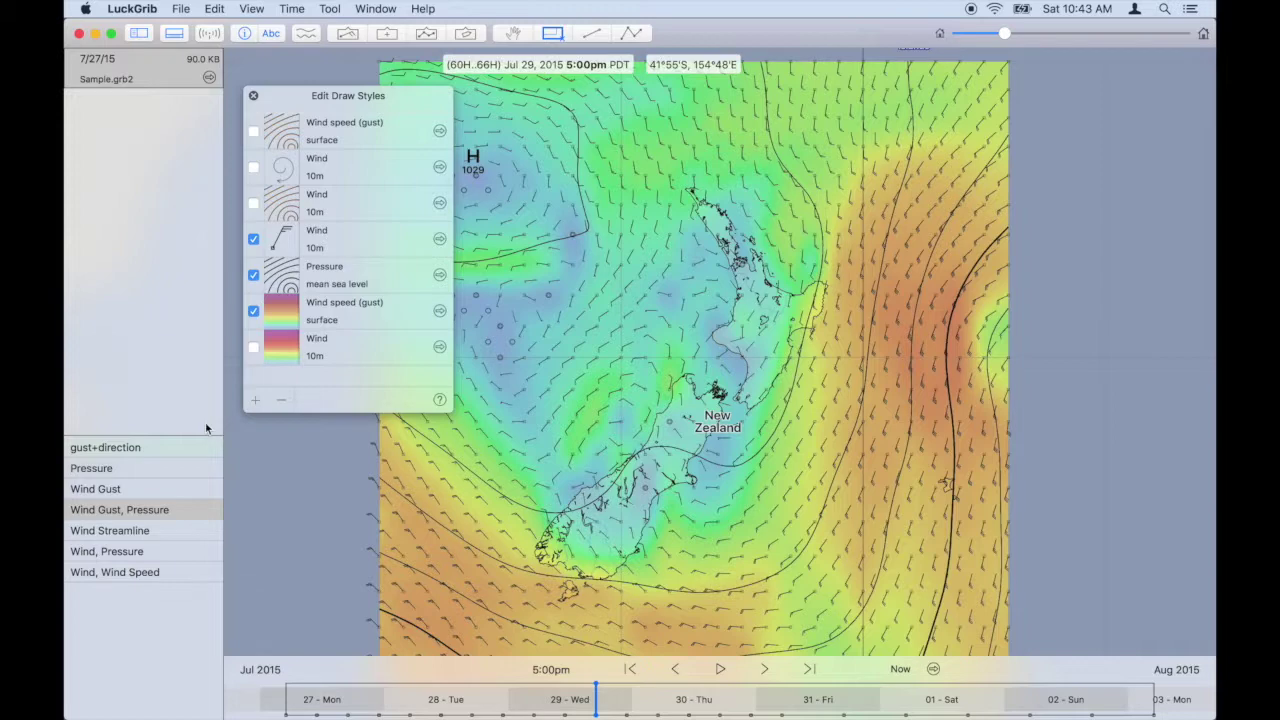
Step: Switch between saved style sets, finishing on gust+direction
click(146, 468)
click(144, 487)
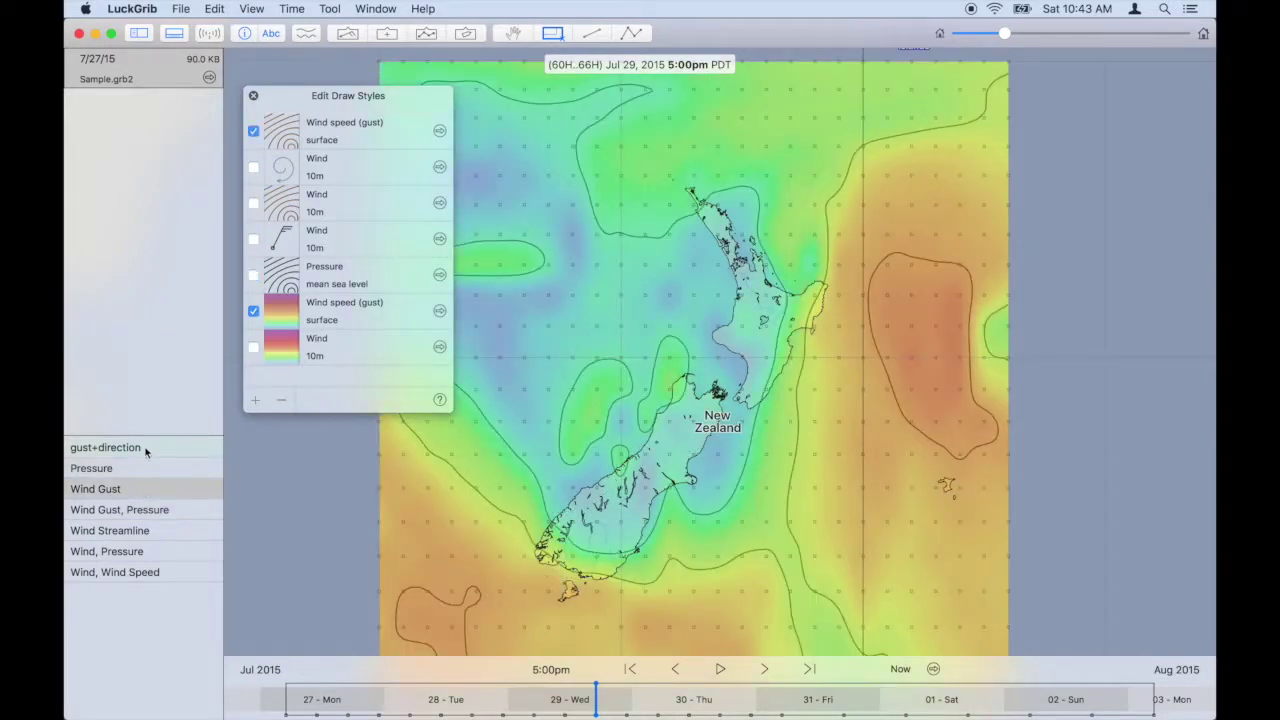
click(145, 449)
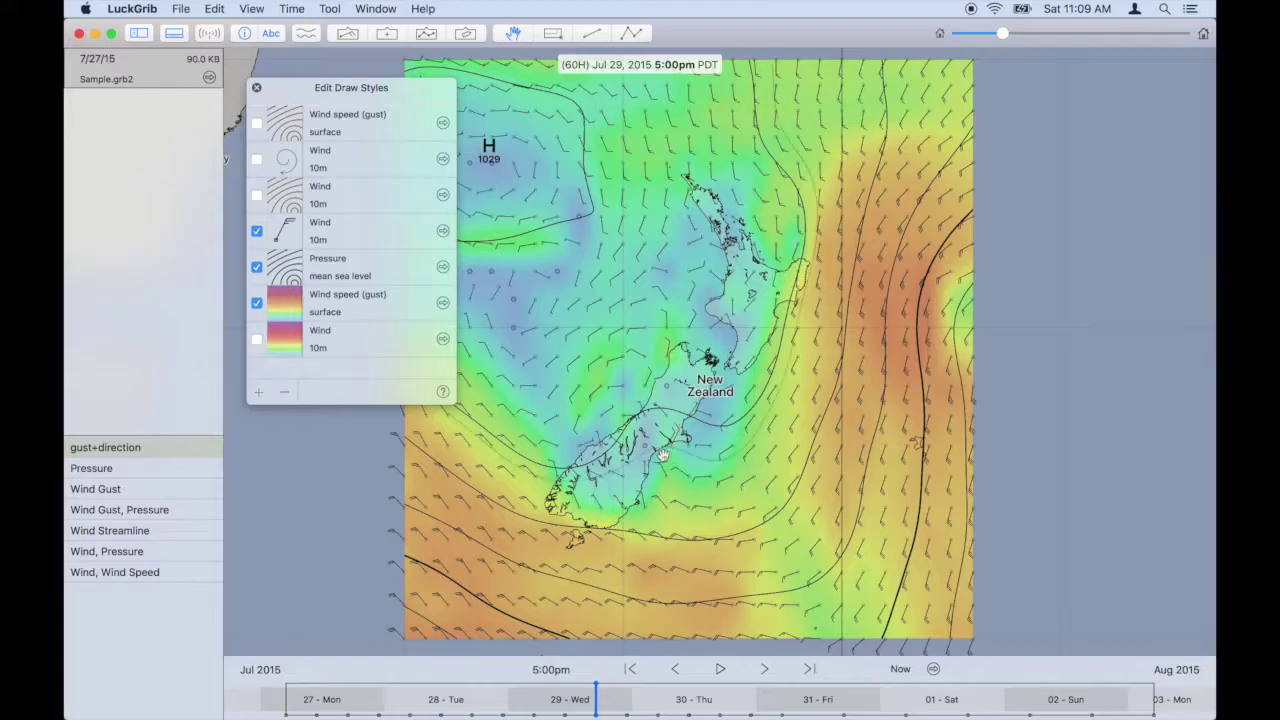
Step: Move to Jul 28 7:34pm, settle on the Wind, Pressure style set, and close Edit Draw Styles
mouse_move(598, 703)
mouse_down()
mouse_move(380, 703)
mouse_move(514, 700)
mouse_move(485, 703)
mouse_up()
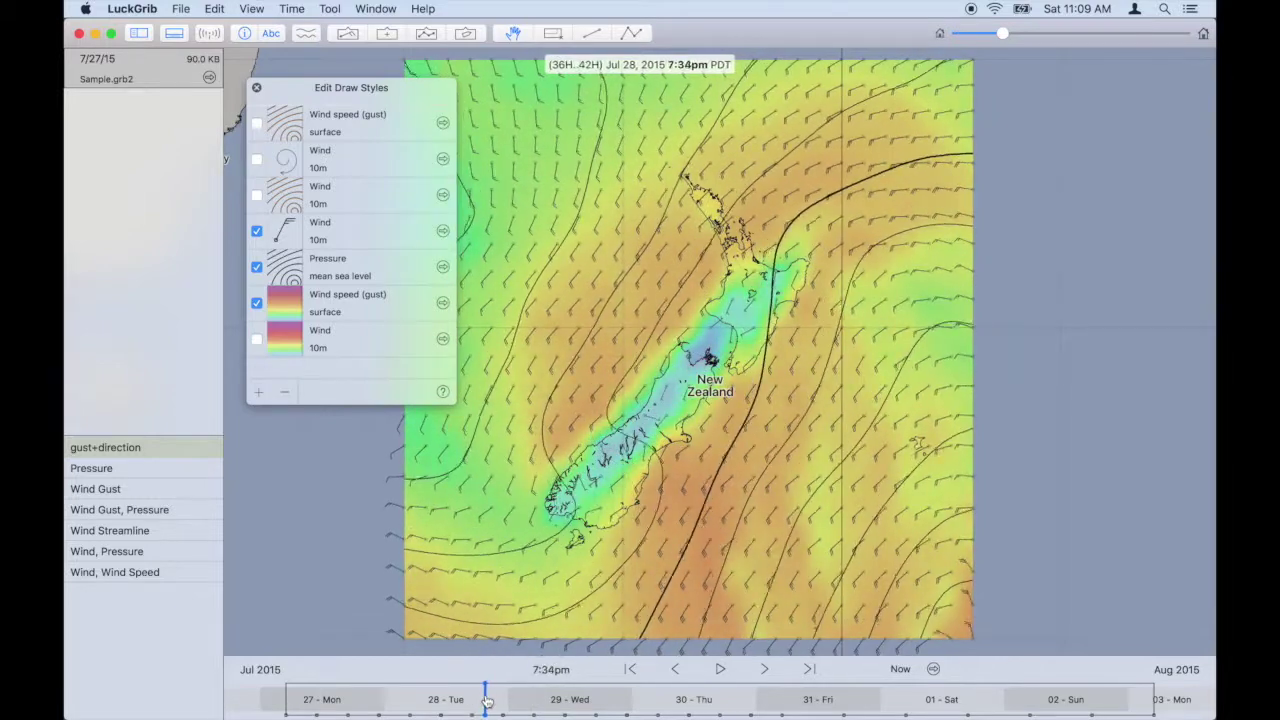
click(123, 494)
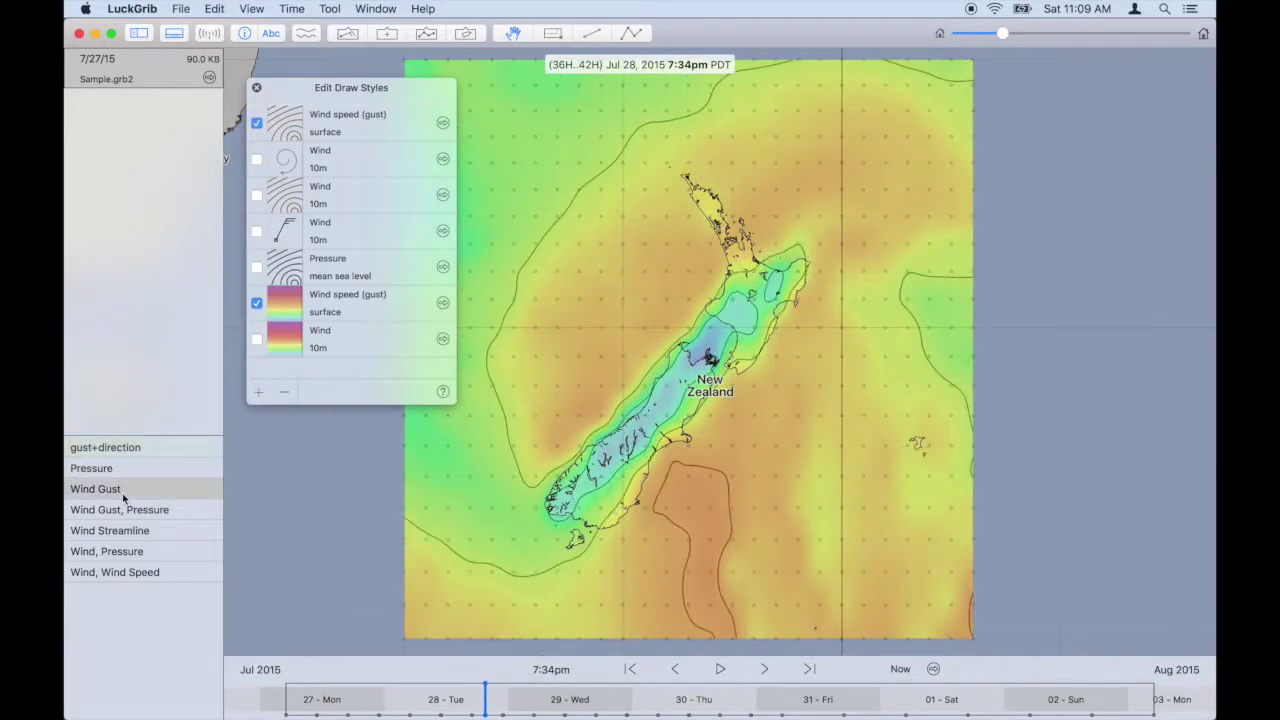
click(131, 512)
click(132, 533)
click(132, 550)
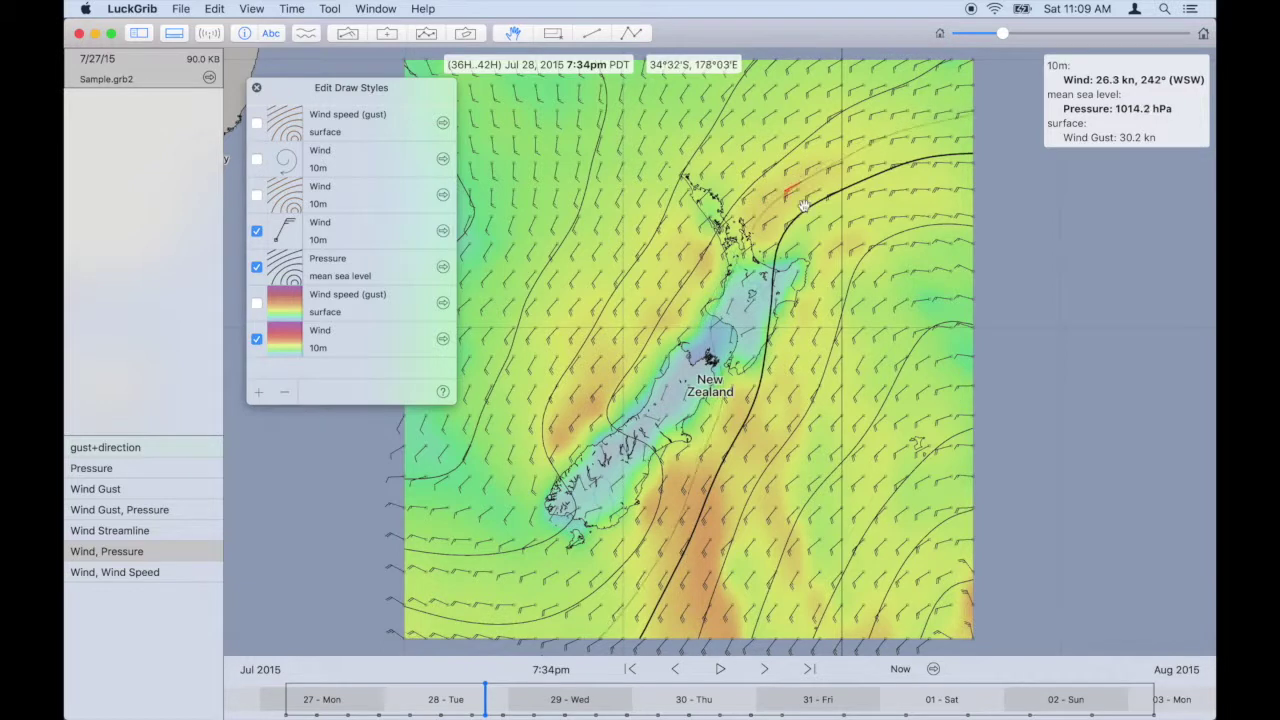
click(255, 87)
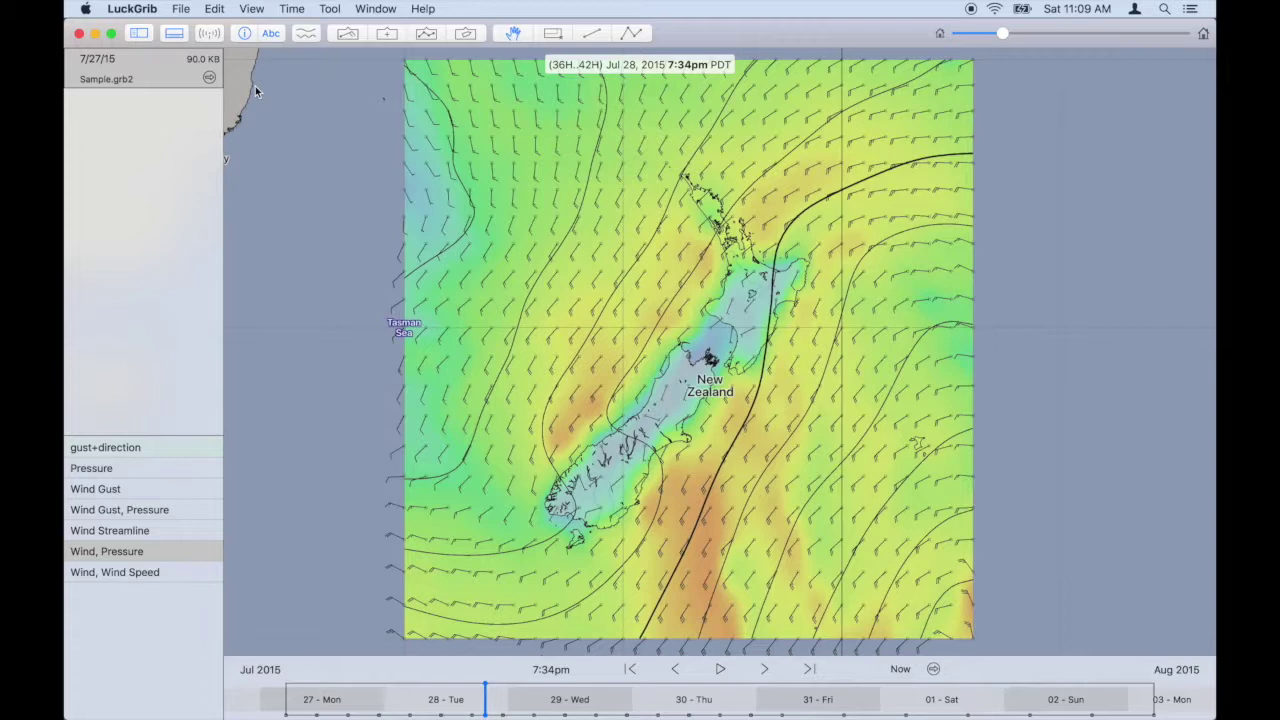
Step: Open a meteogram widened to the full week, with its point on the northern North Island coast
click(306, 34)
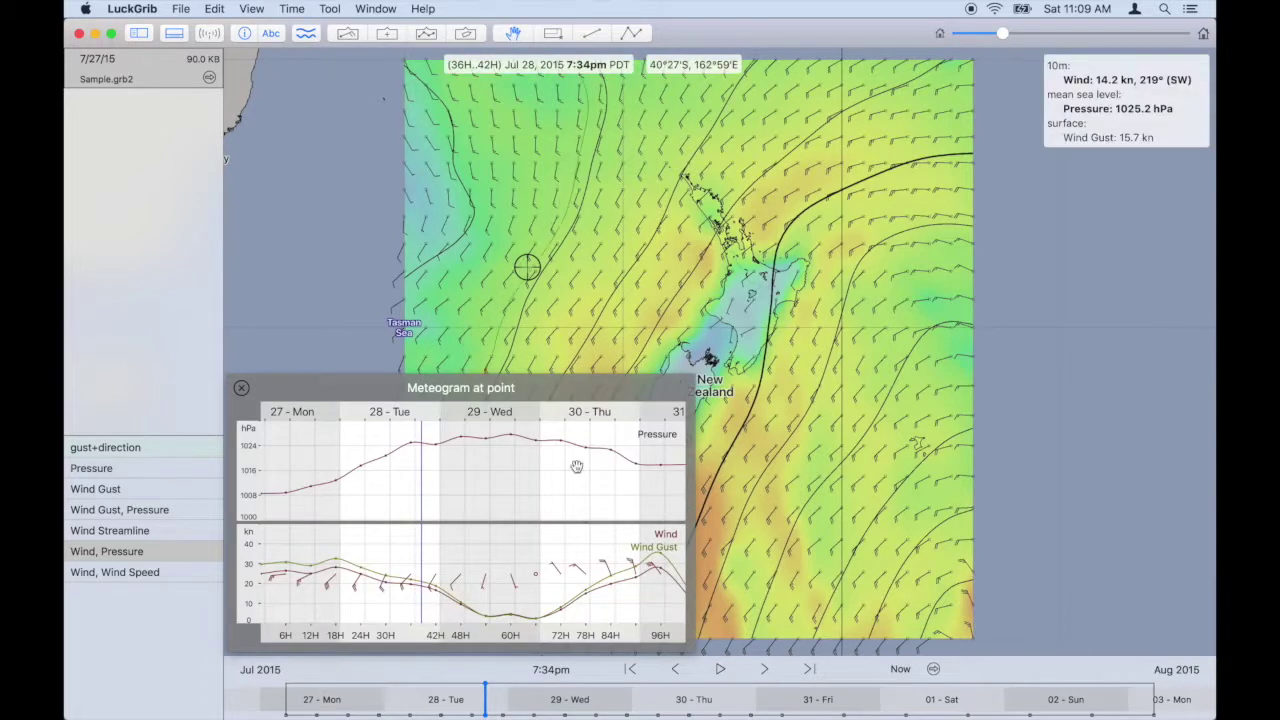
drag(691, 649, 1210, 651)
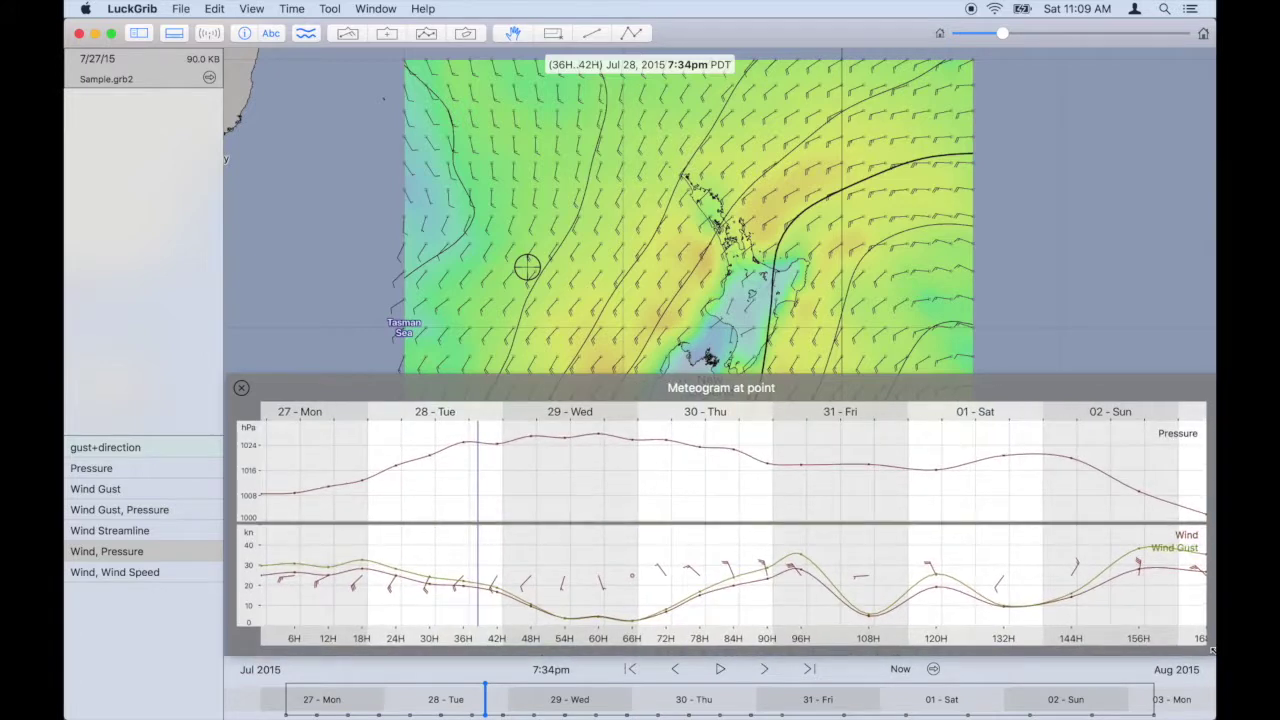
drag(527, 268, 715, 193)
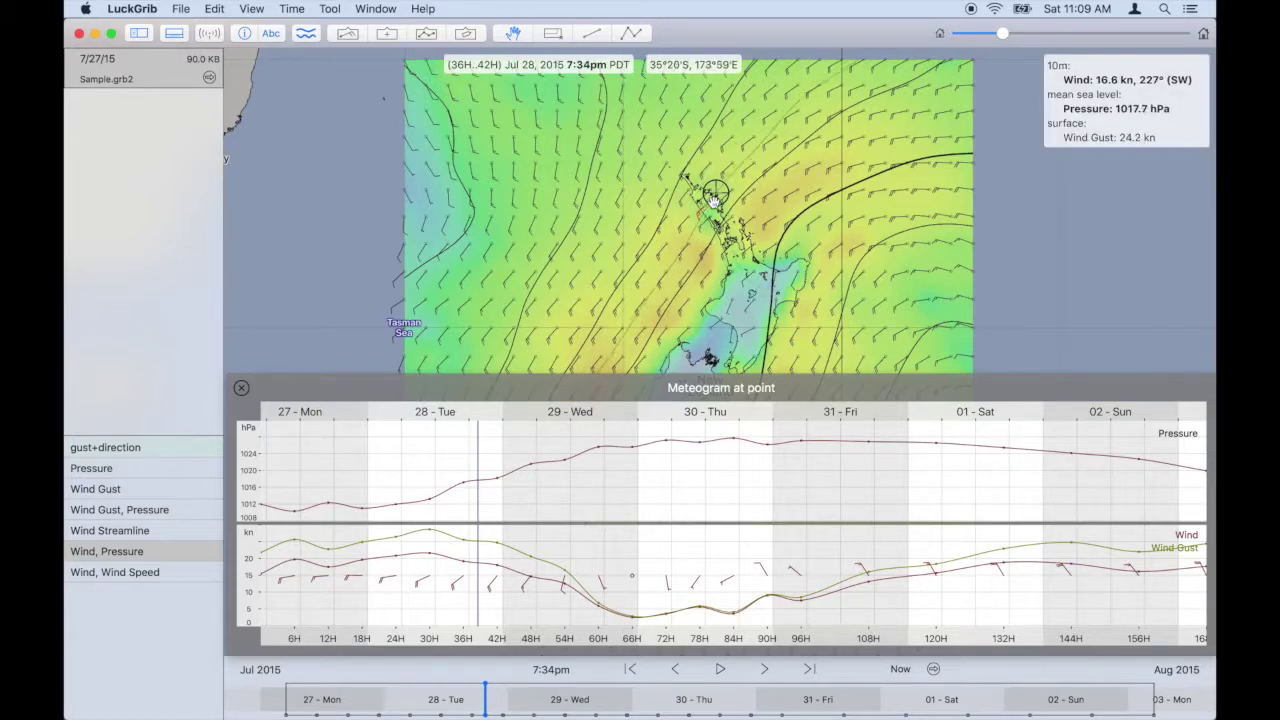
scroll(714, 205, up, 5)
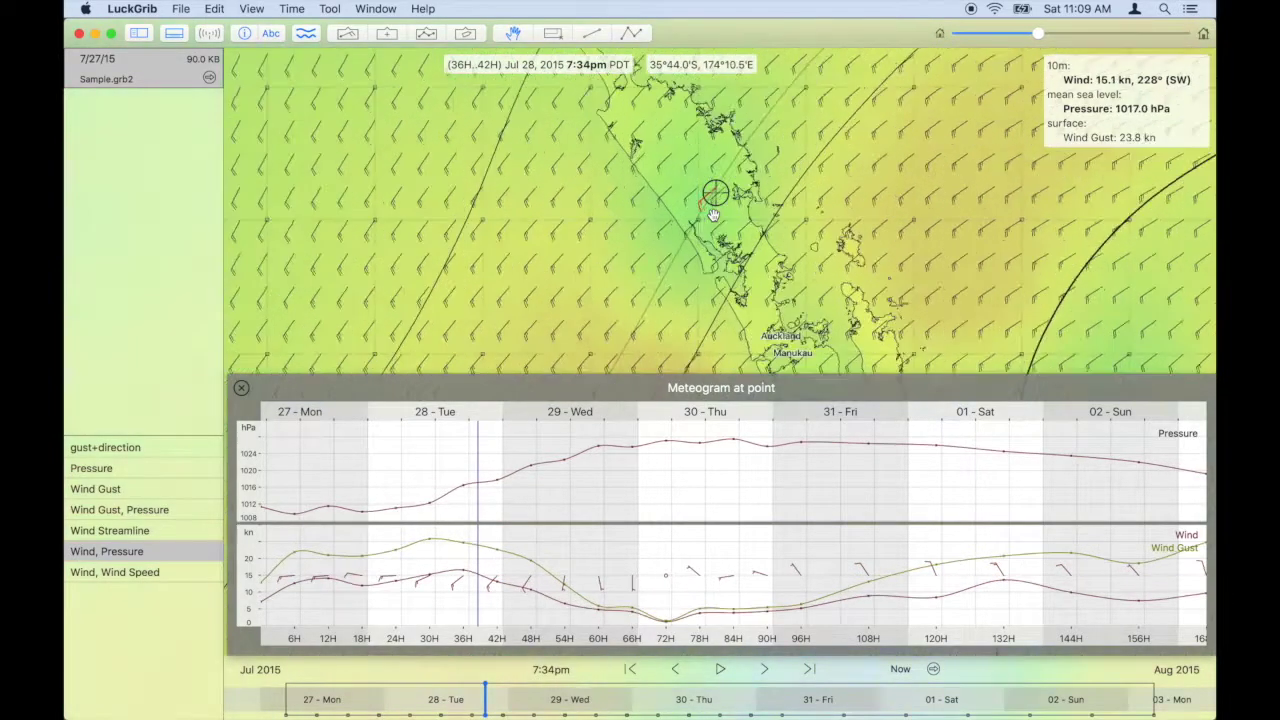
scroll(713, 215, up, 3)
drag(713, 215, 684, 212)
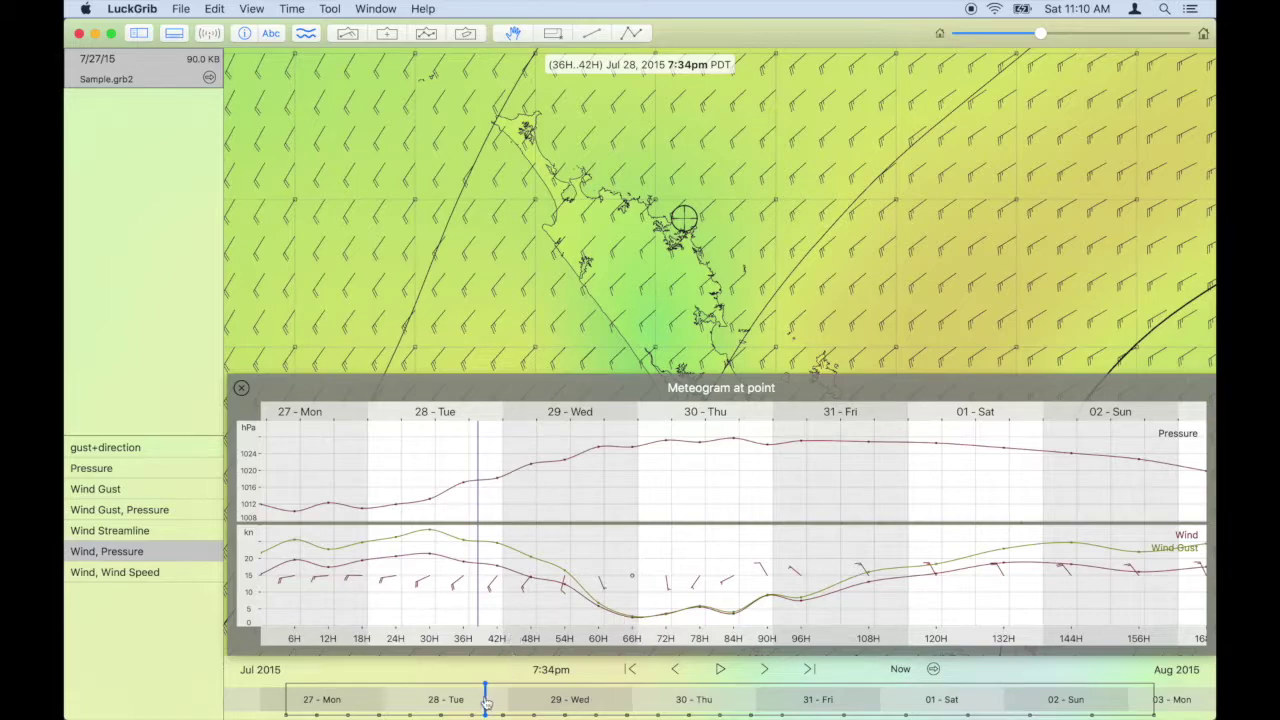
Step: Scrub the timeline to Jul 29 and back, settling on Jul 28, 10:49am
drag(486, 703, 630, 716)
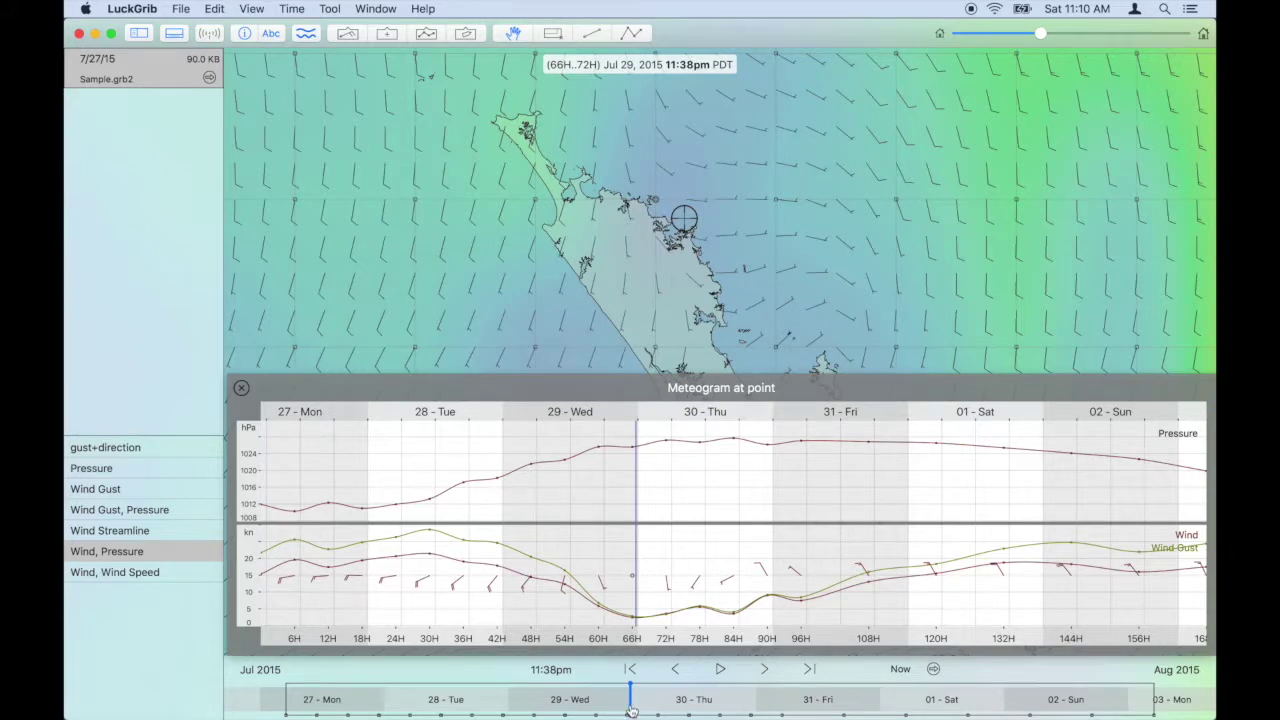
drag(630, 706, 440, 703)
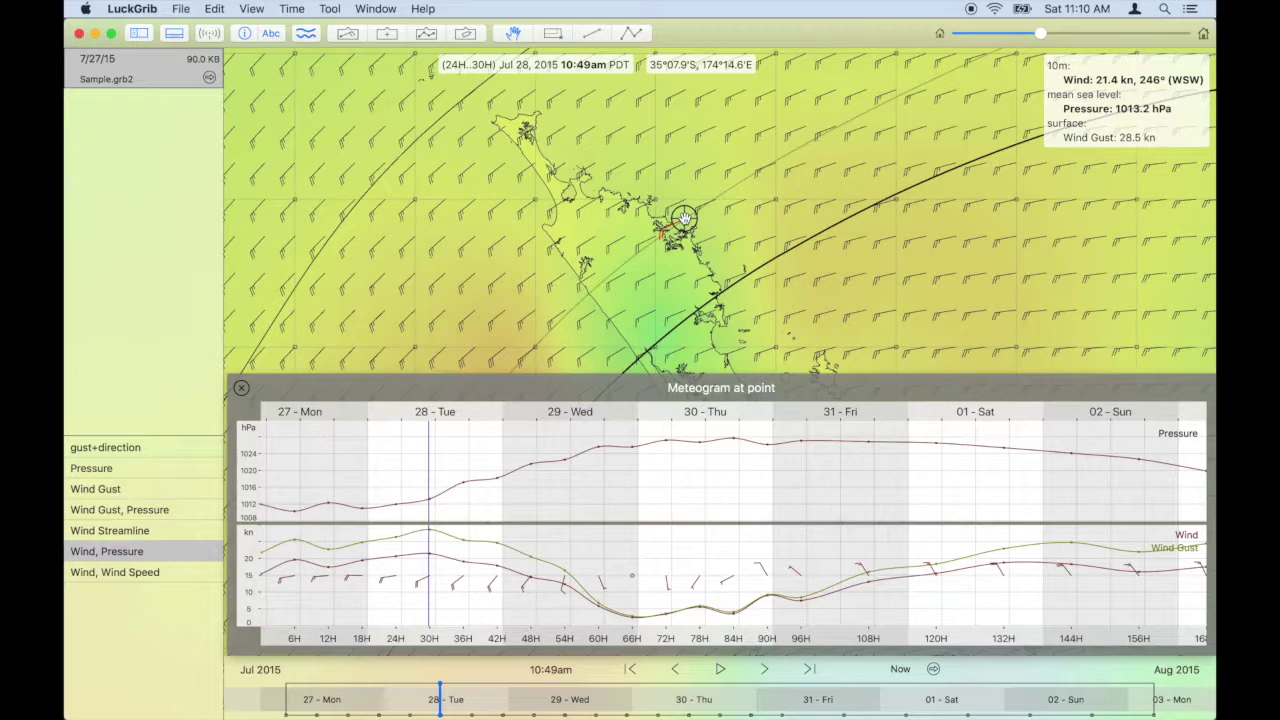
Step: Place the meteogram point at 46°25'S, 165°59'E and scrub the forecast to Jul 28, 11:30am
scroll(740, 250, left, 10)
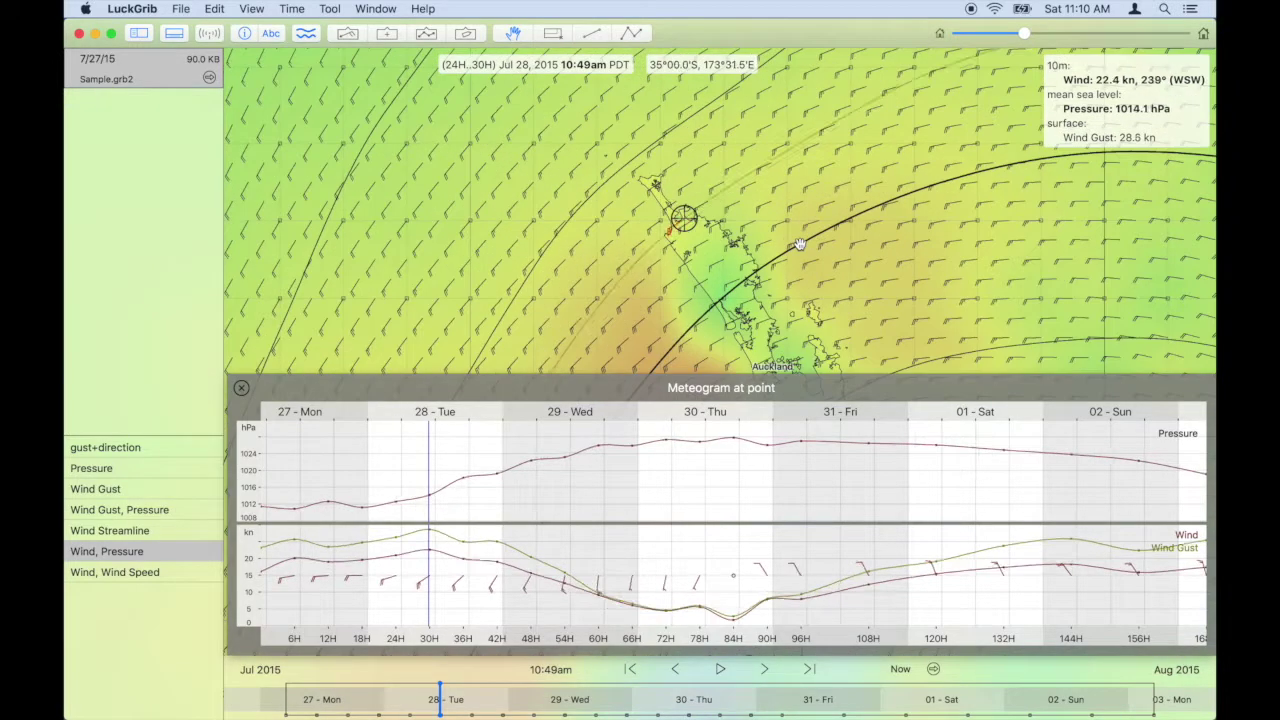
scroll(792, 278, down, 10)
scroll(792, 278, right, 5)
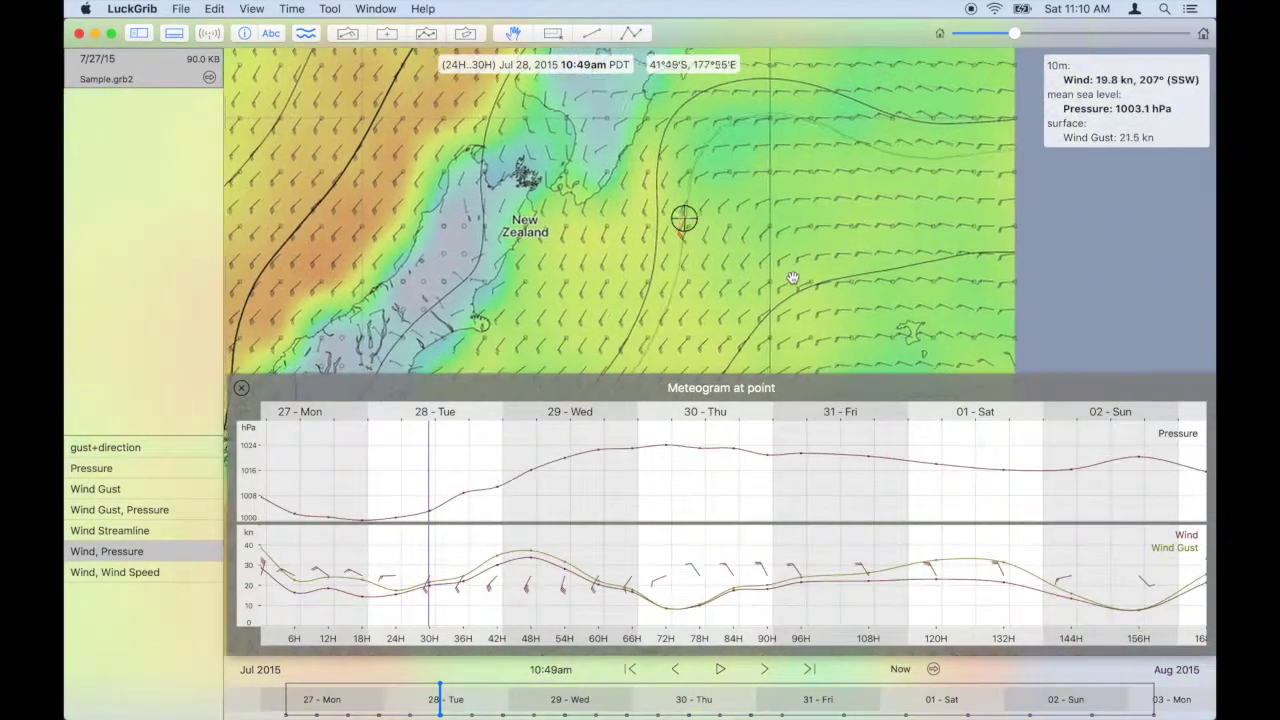
drag(710, 222, 537, 337)
scroll(540, 338, down, 10)
scroll(540, 338, left, 5)
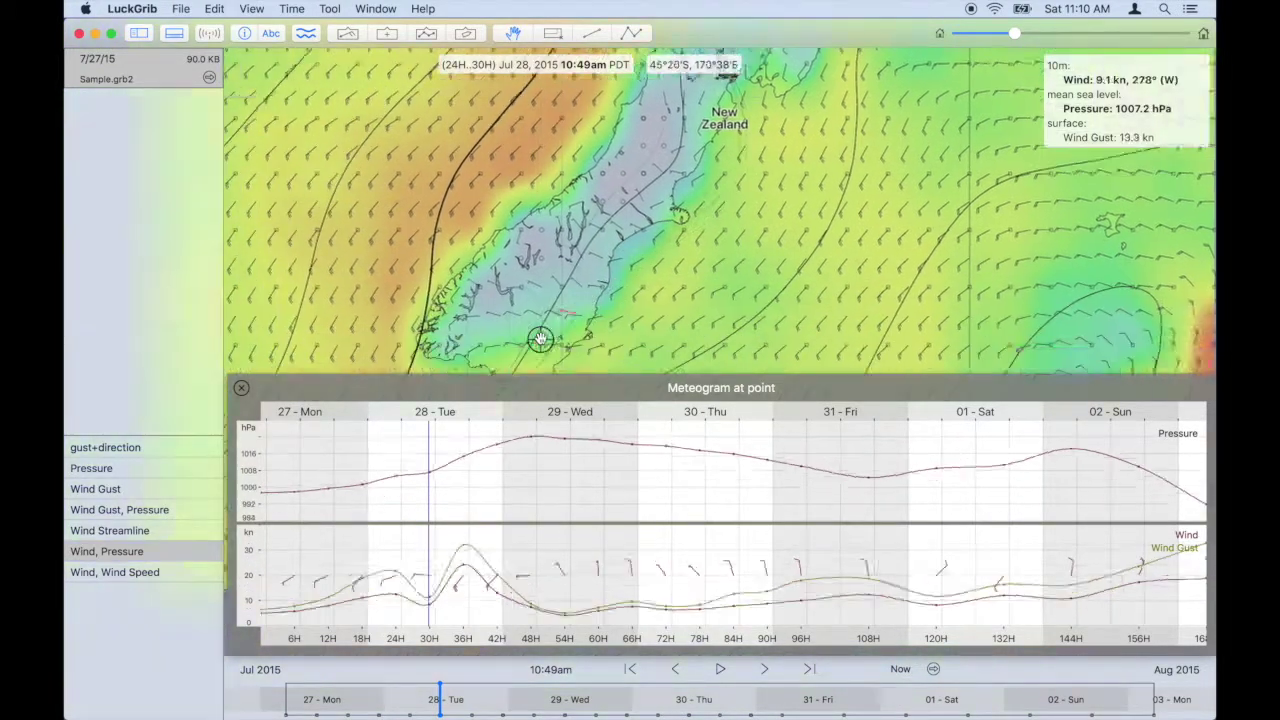
drag(540, 340, 541, 273)
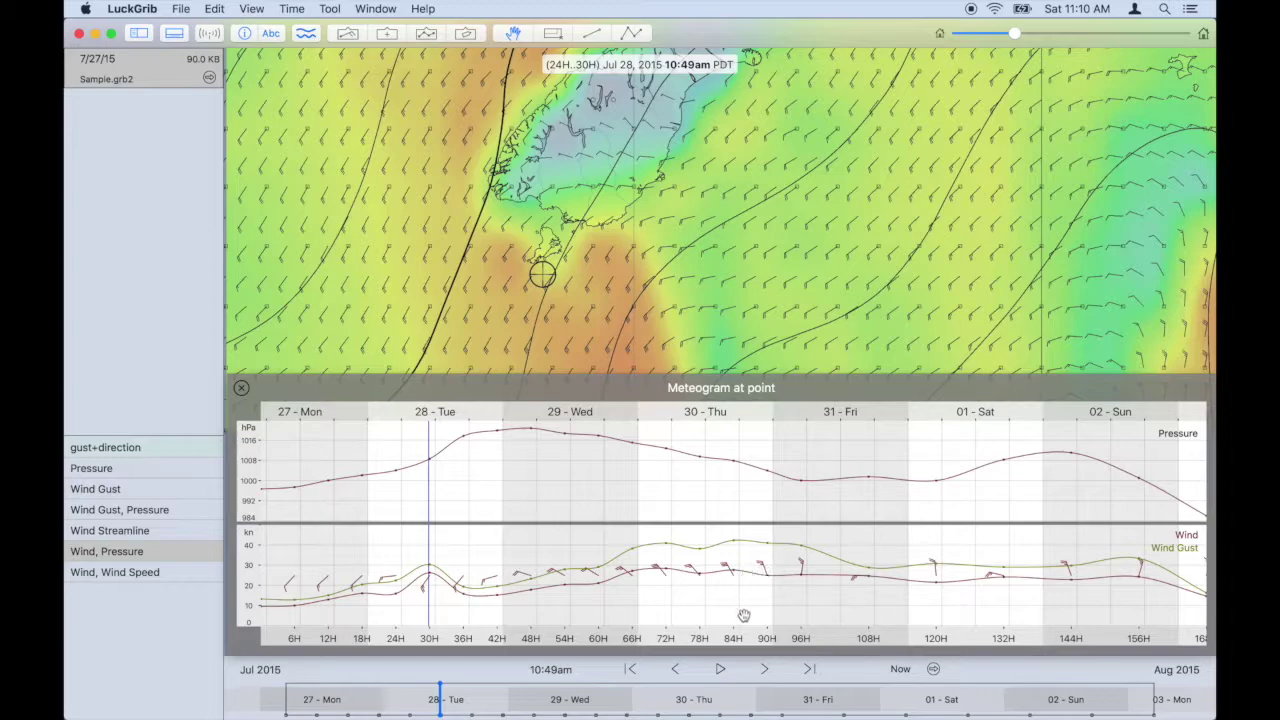
drag(747, 693, 722, 707)
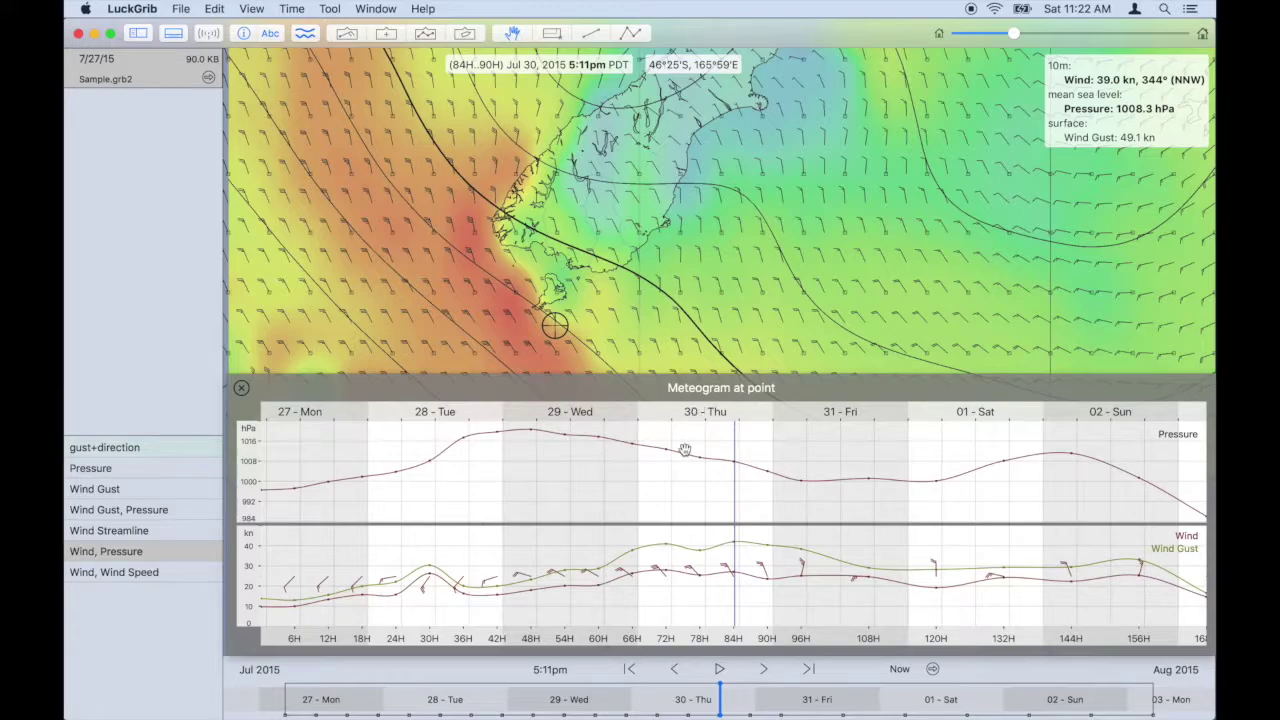
drag(690, 707, 443, 710)
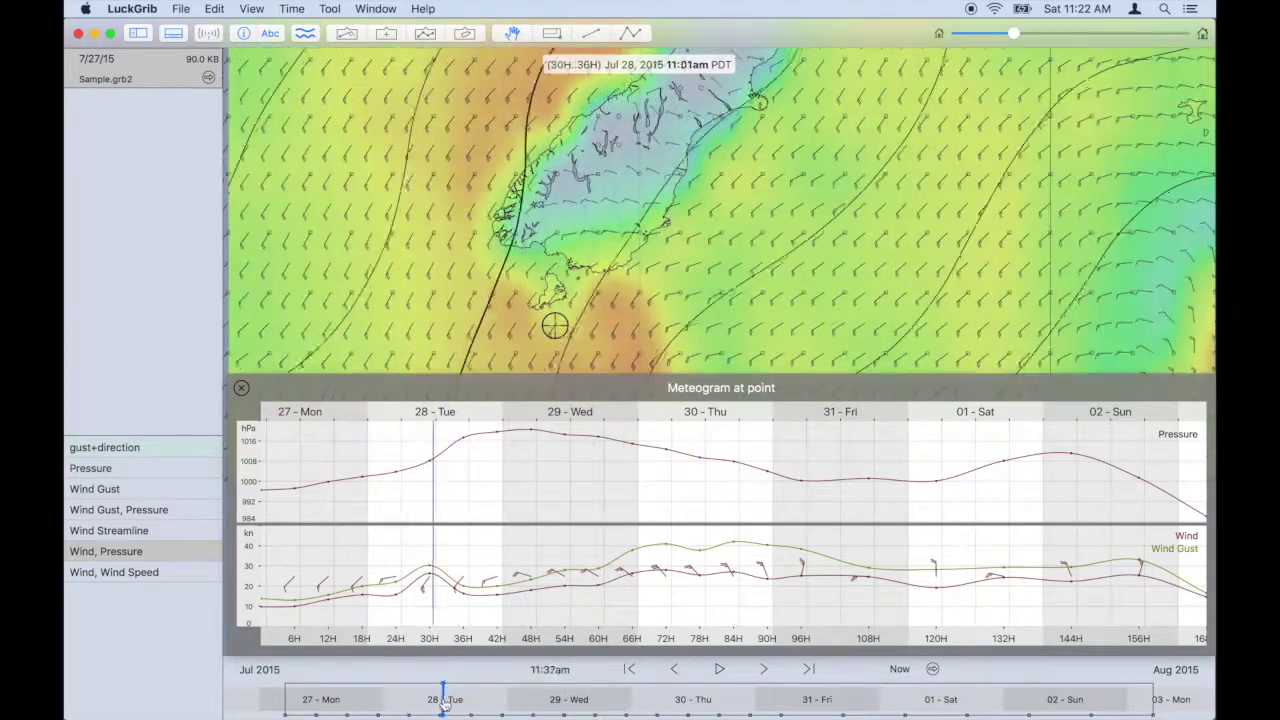
Step: Cycle the style sets to settle on Wind Streamline, then close the meteogram
click(178, 575)
click(170, 550)
click(166, 530)
click(166, 512)
click(167, 532)
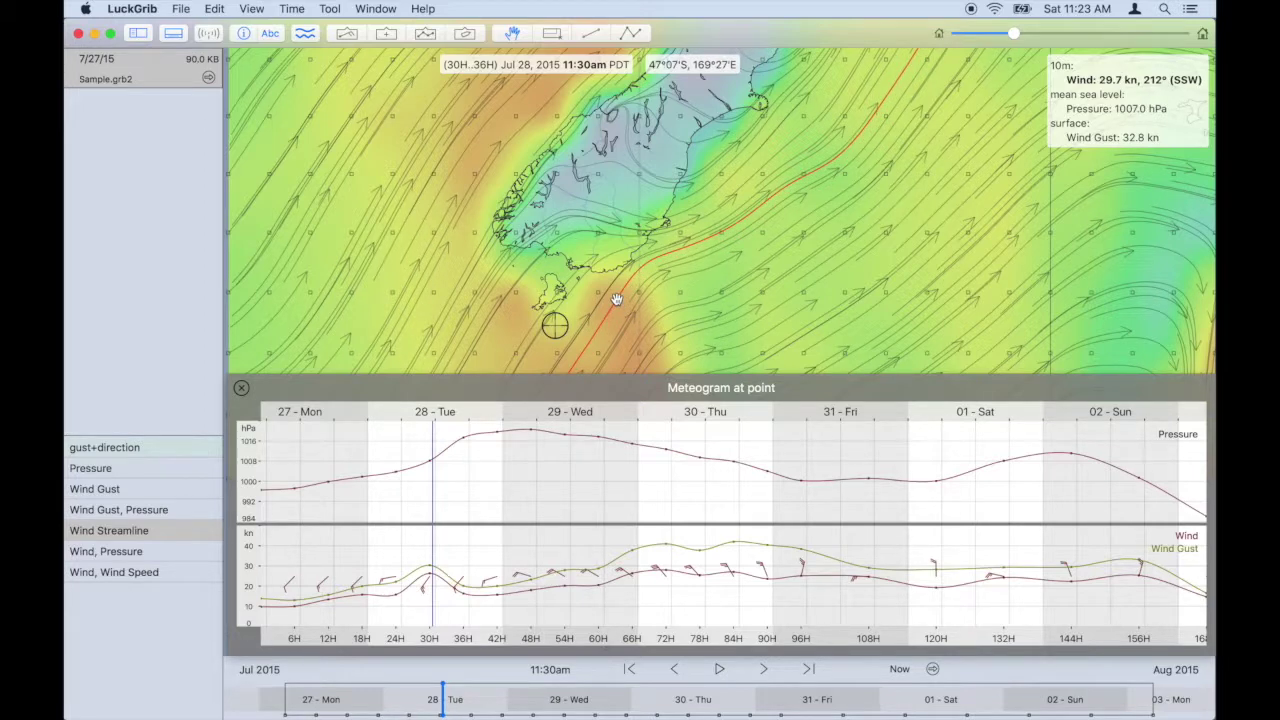
click(241, 387)
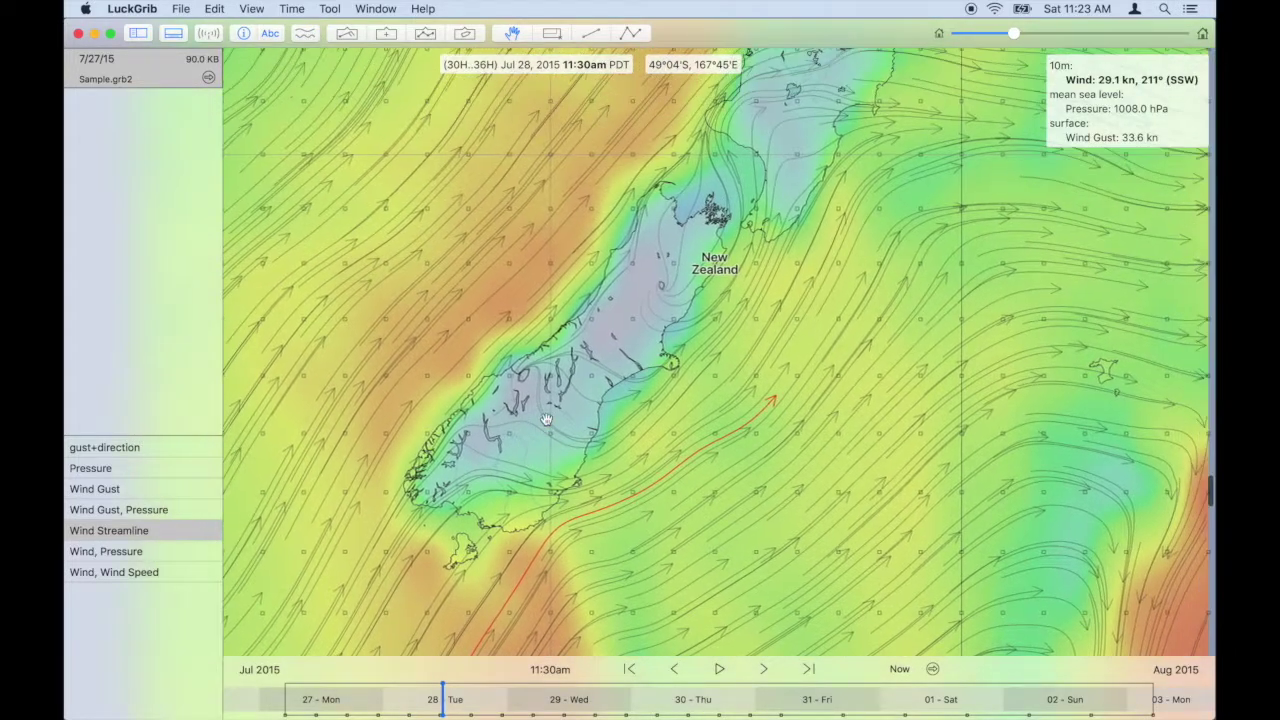
Step: Hide the GRIB weather data overlay on the map
click(206, 35)
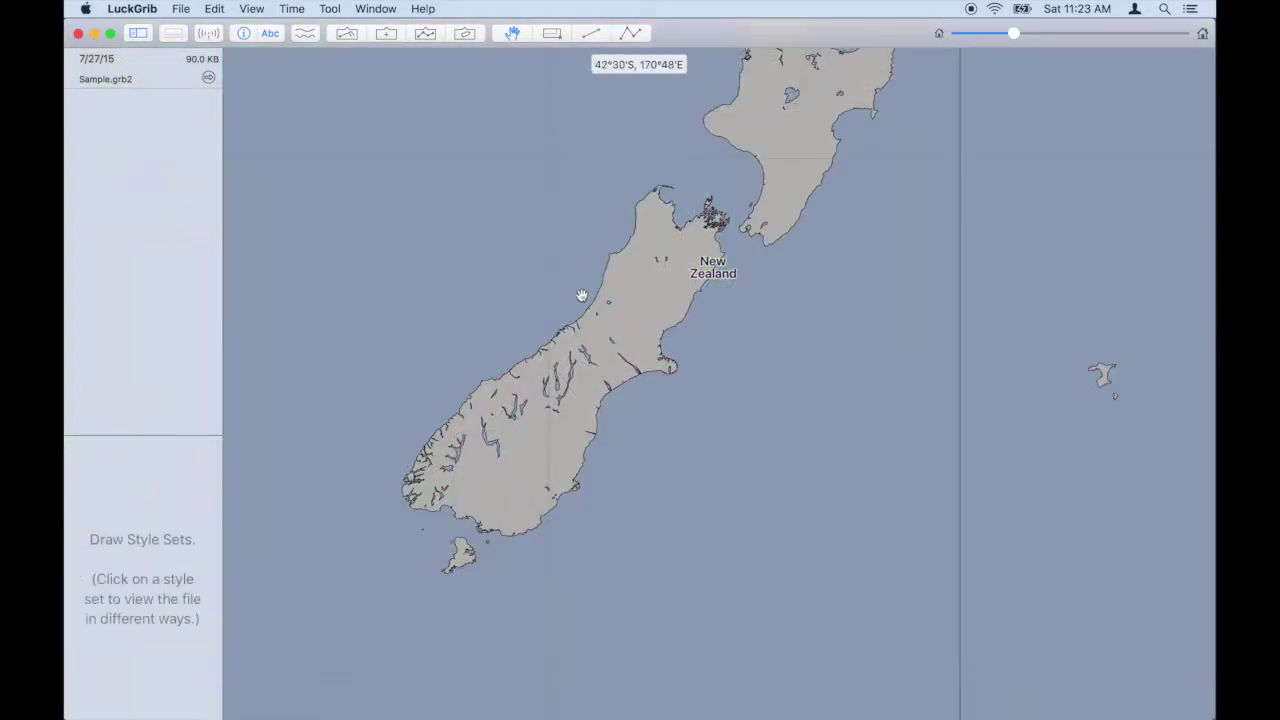
scroll(573, 323, down, 2)
scroll(573, 323, down, 2)
scroll(571, 323, up, 10)
scroll(571, 323, right, 5)
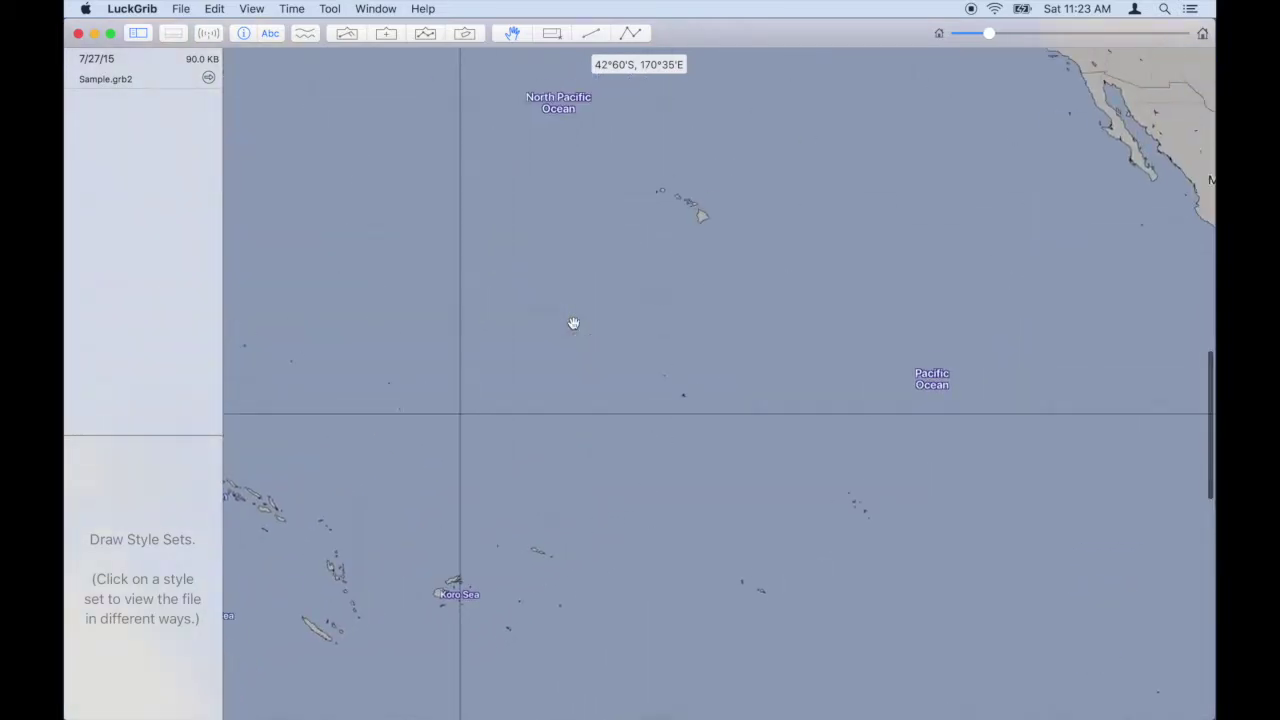
Step: Zoom out to a whole-world map centred on the Americas and open the GRIB Request Manager
drag(991, 34, 957, 34)
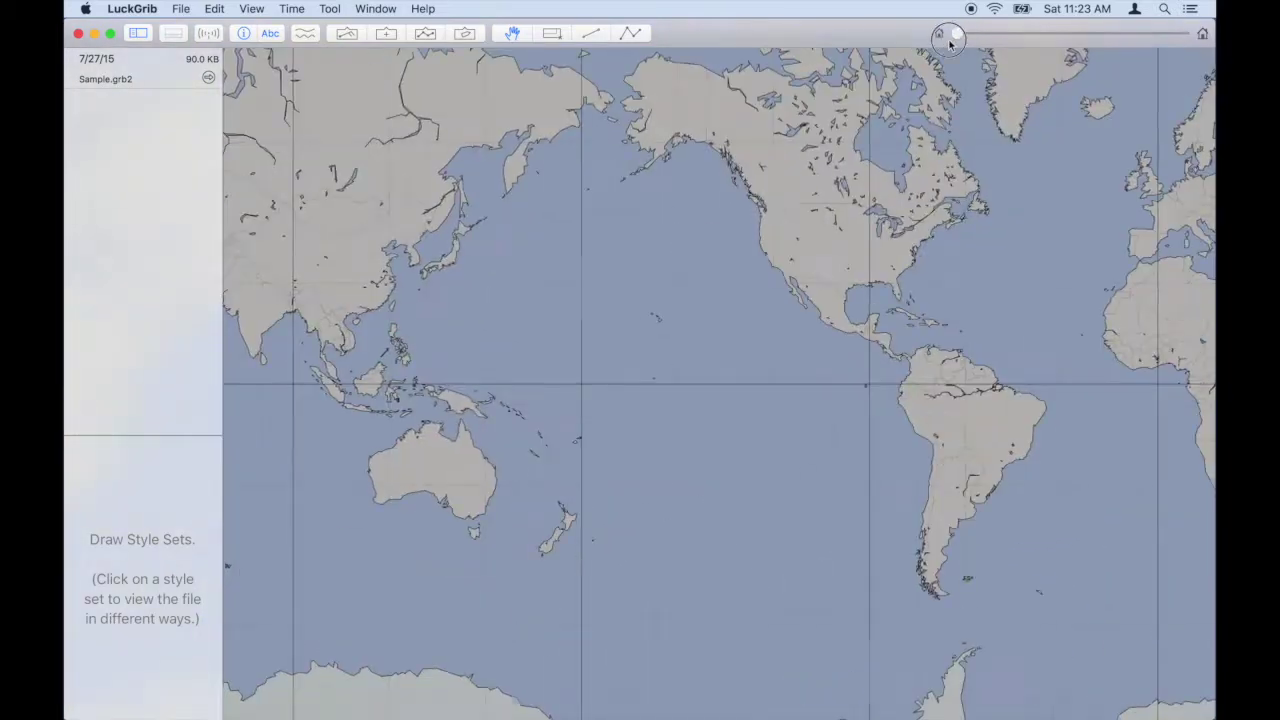
scroll(861, 277, right, 5)
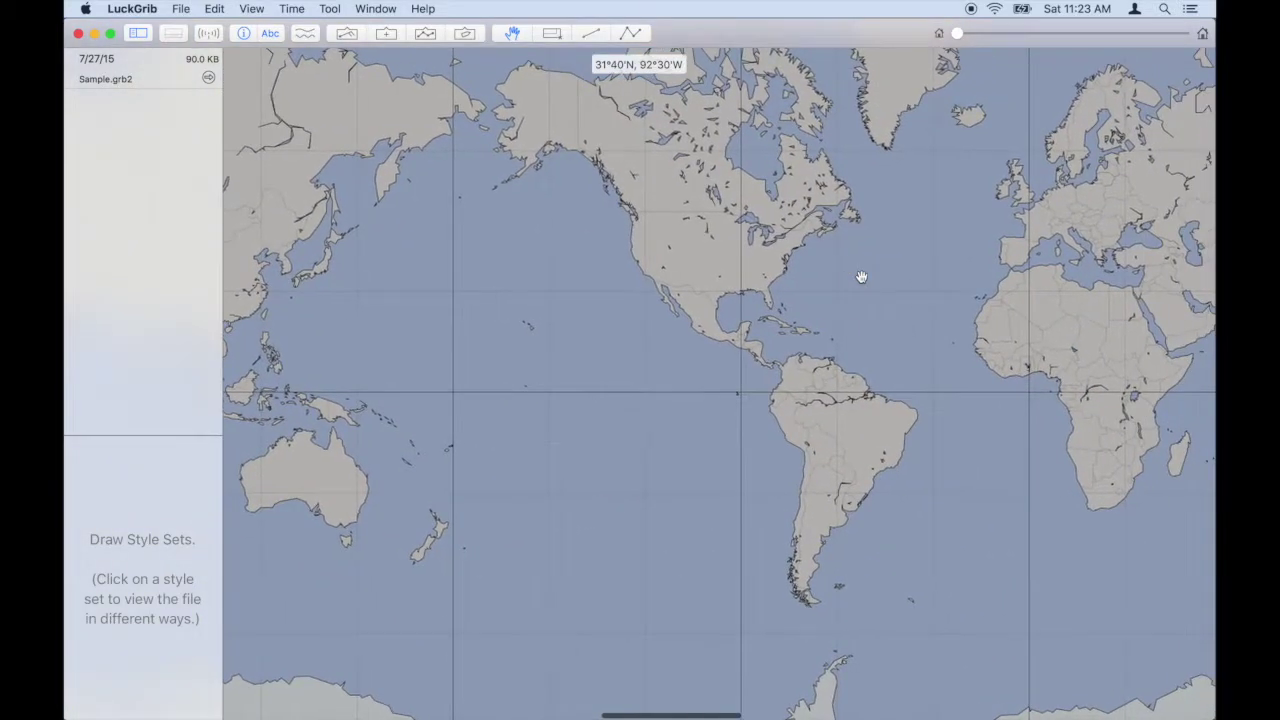
click(208, 34)
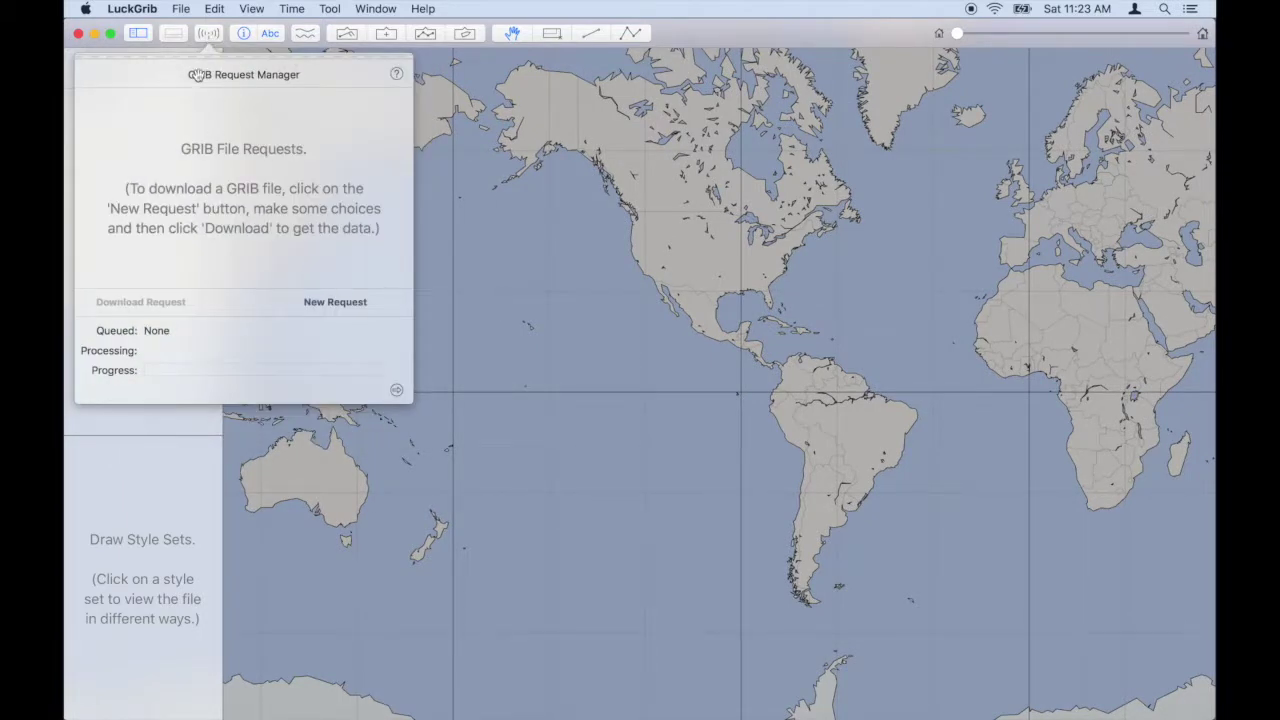
Step: Create a new GFS request with forecasts every 3 hours for 7 days and download it
click(338, 302)
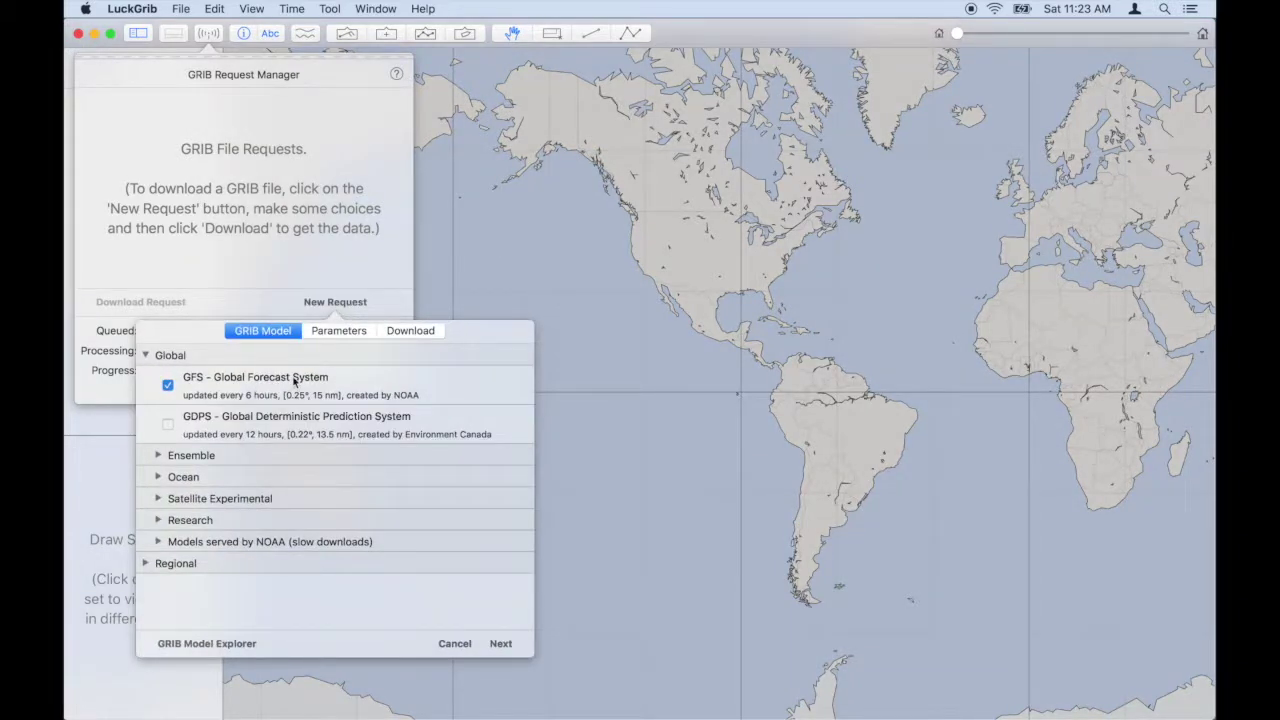
click(340, 331)
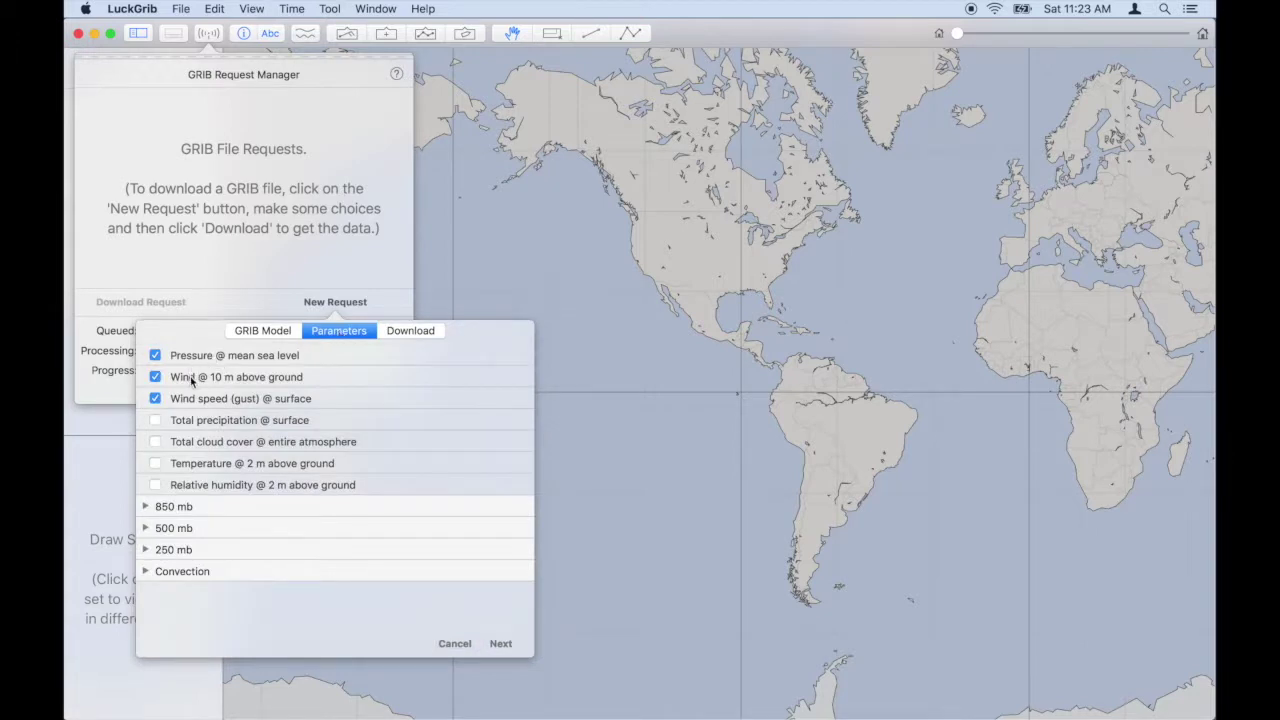
click(427, 332)
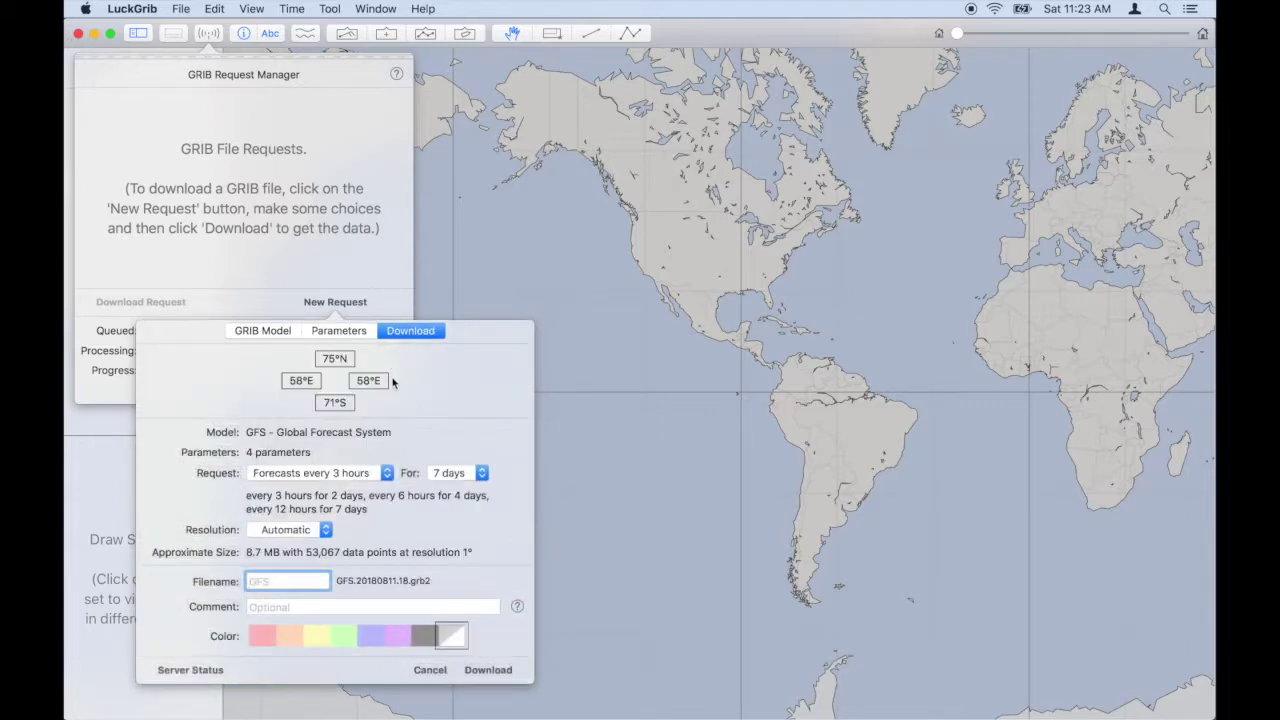
click(376, 476)
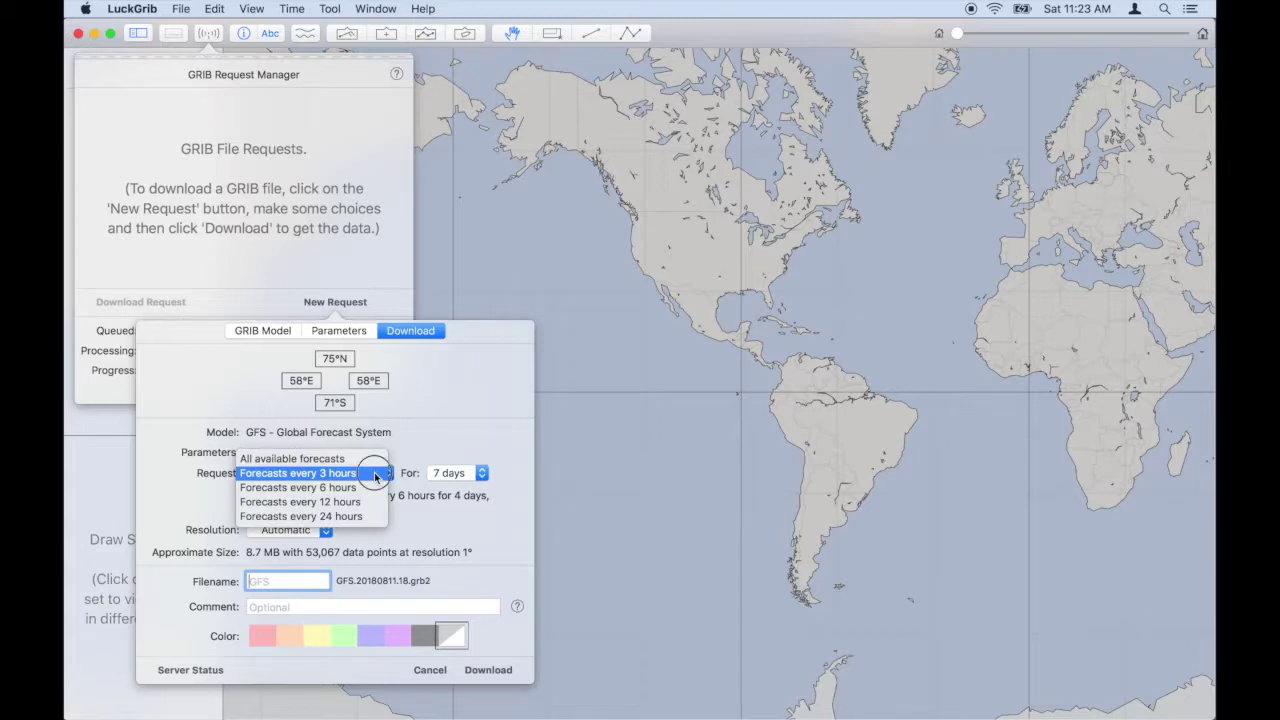
click(374, 472)
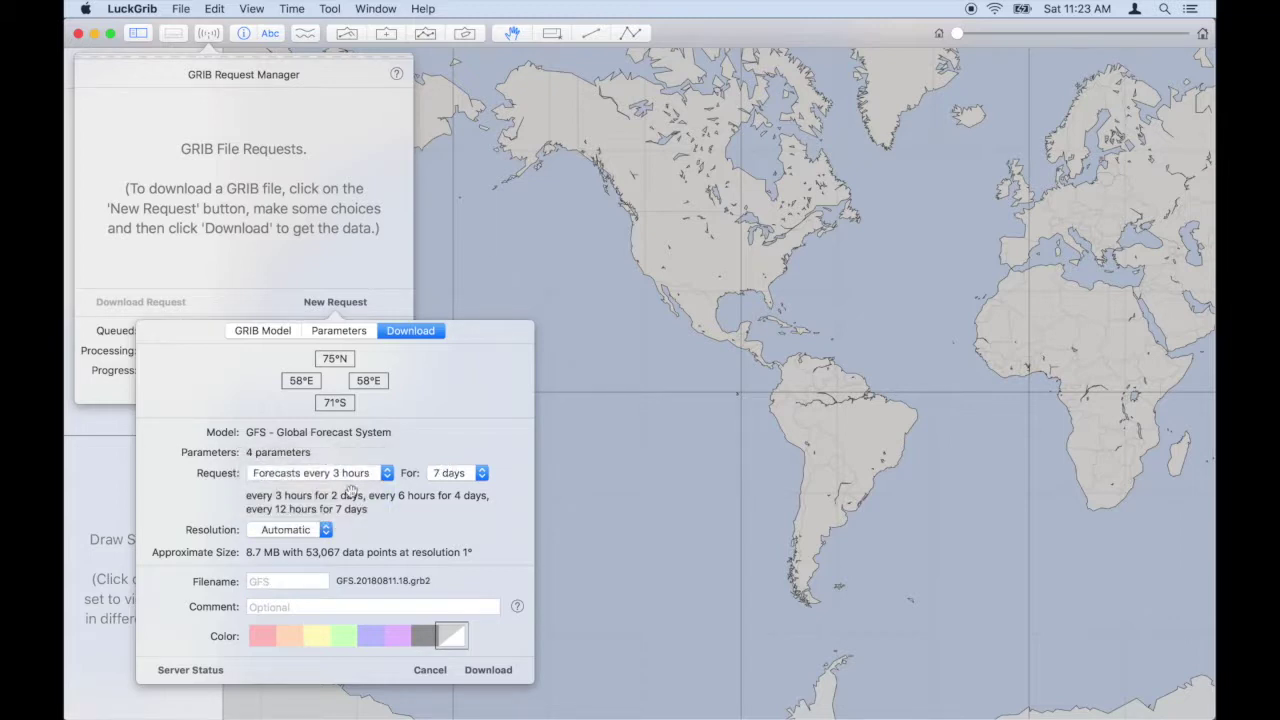
click(489, 668)
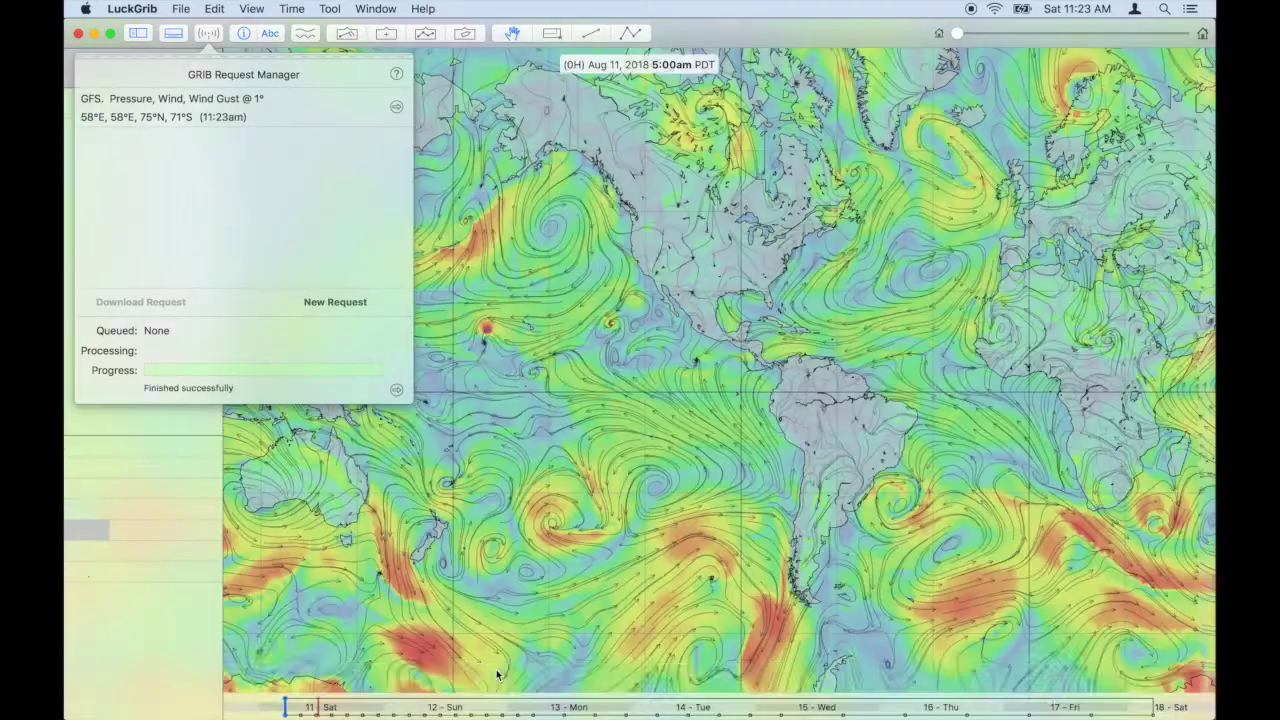
Step: Show the new GFS file in the 'Wind, Pressure' style and scrub forward to Aug 12 evening
click(497, 675)
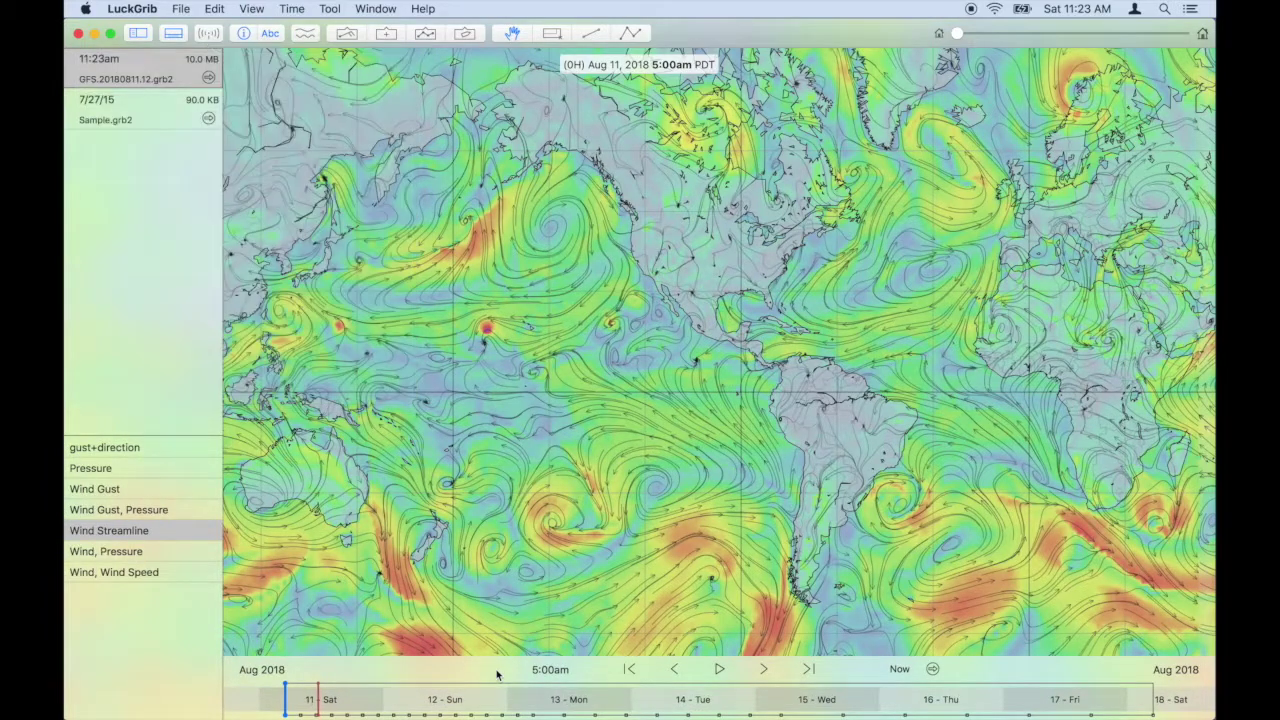
click(106, 551)
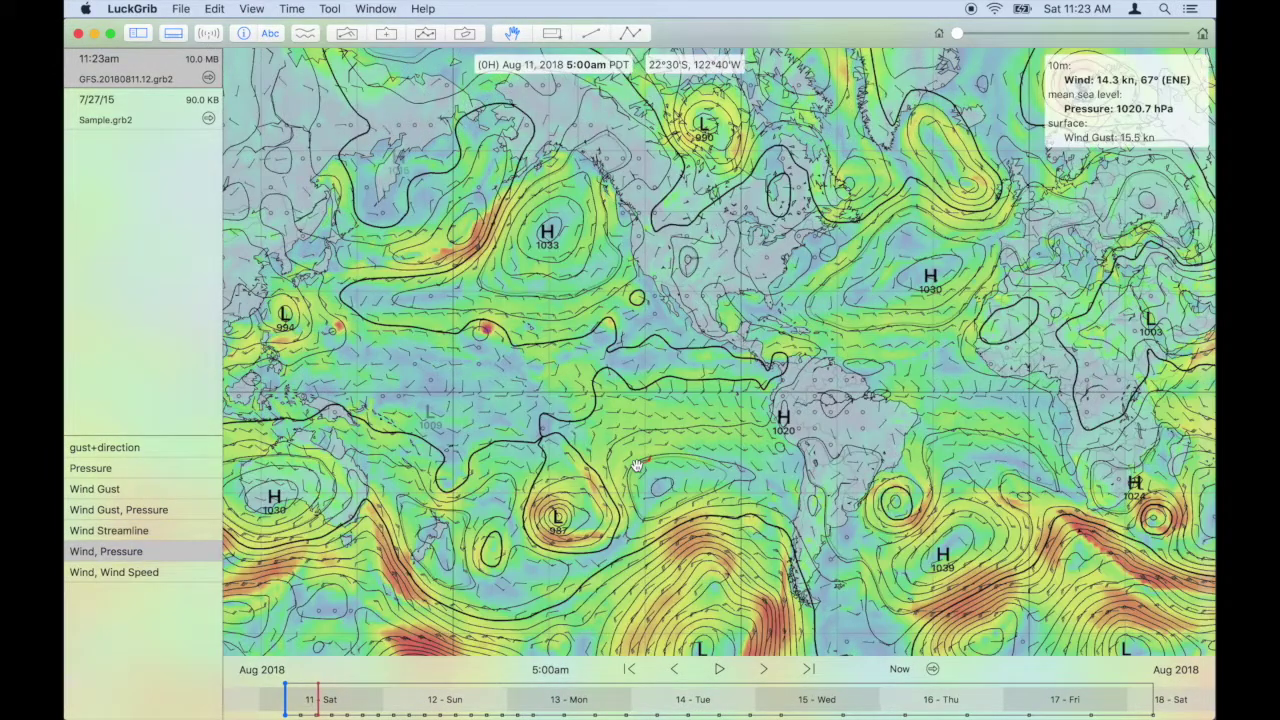
scroll(636, 461, up, 5)
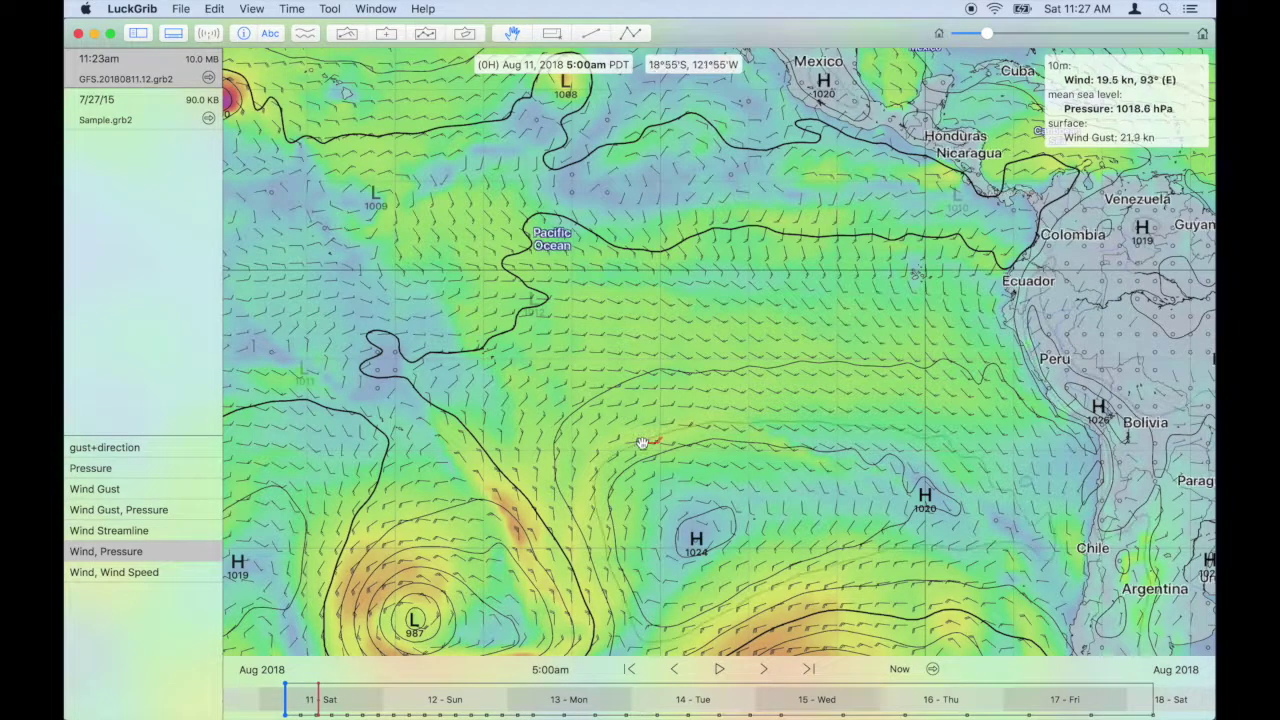
scroll(647, 440, down, 5)
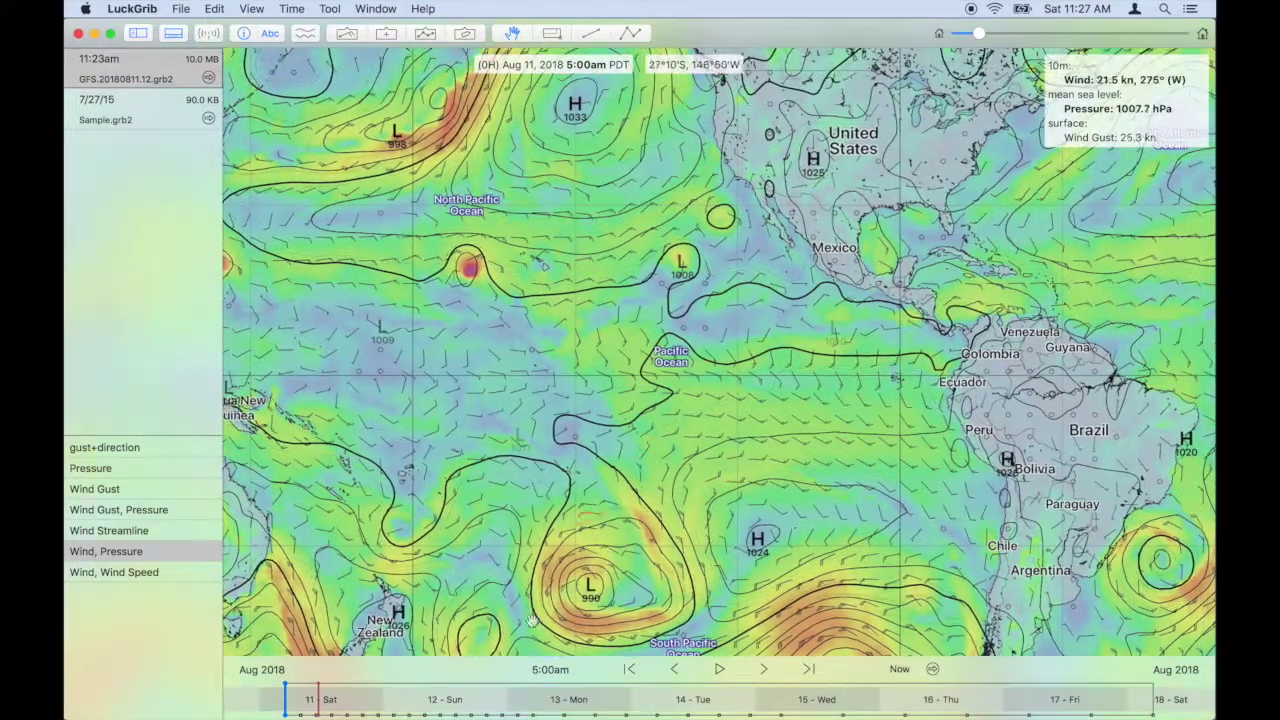
drag(288, 700, 441, 700)
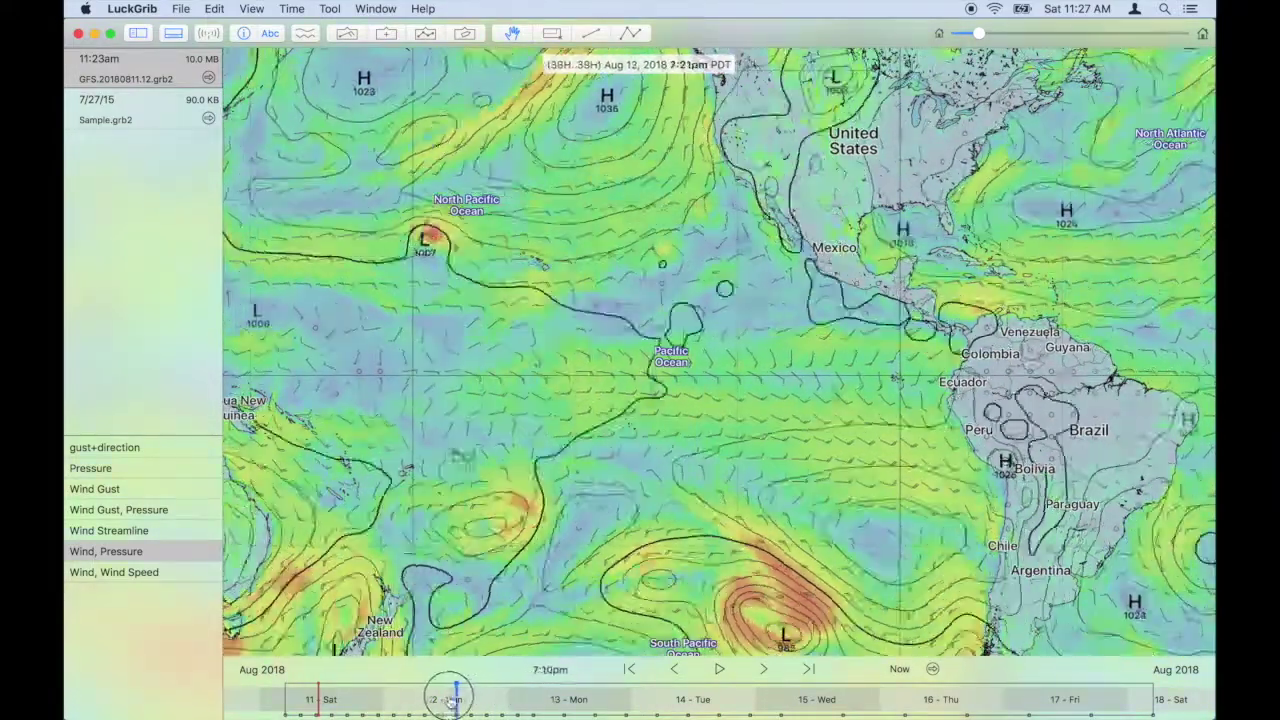
Step: Try the Wind Speed, Streamline, Wind Gust and gust-direction styles, then return to 'Wind, Pressure'
click(172, 580)
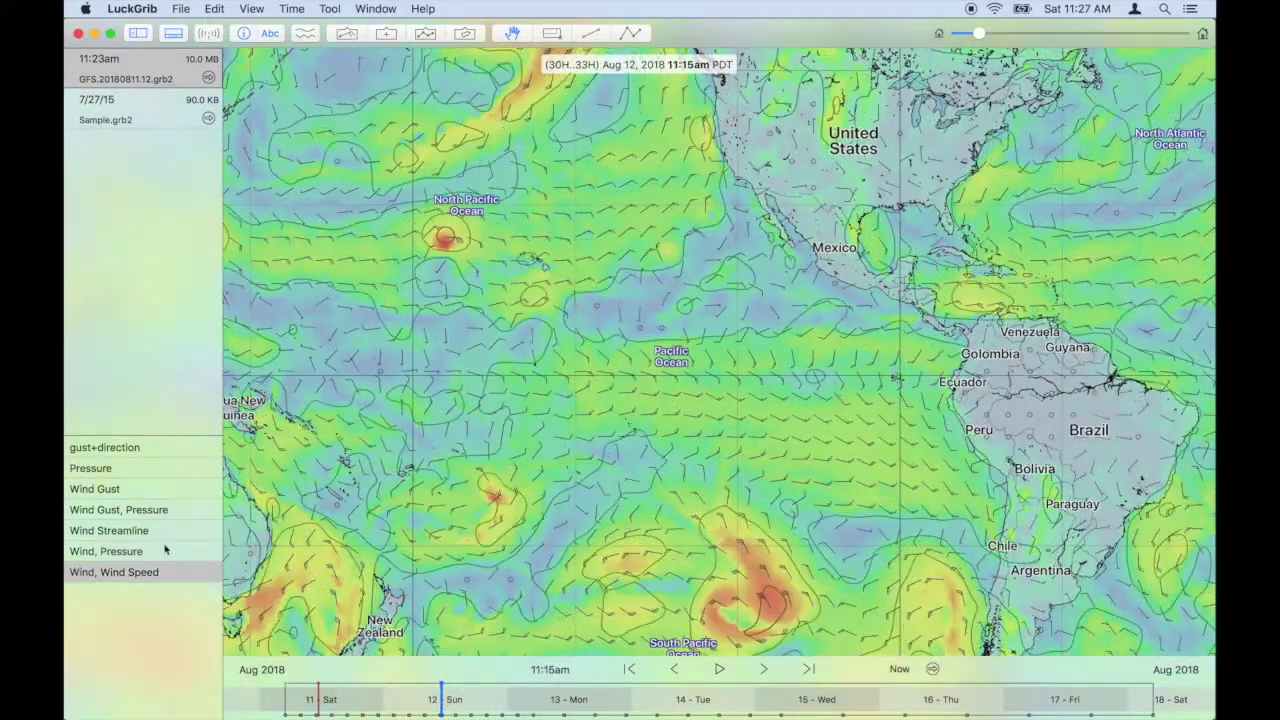
click(163, 538)
click(161, 489)
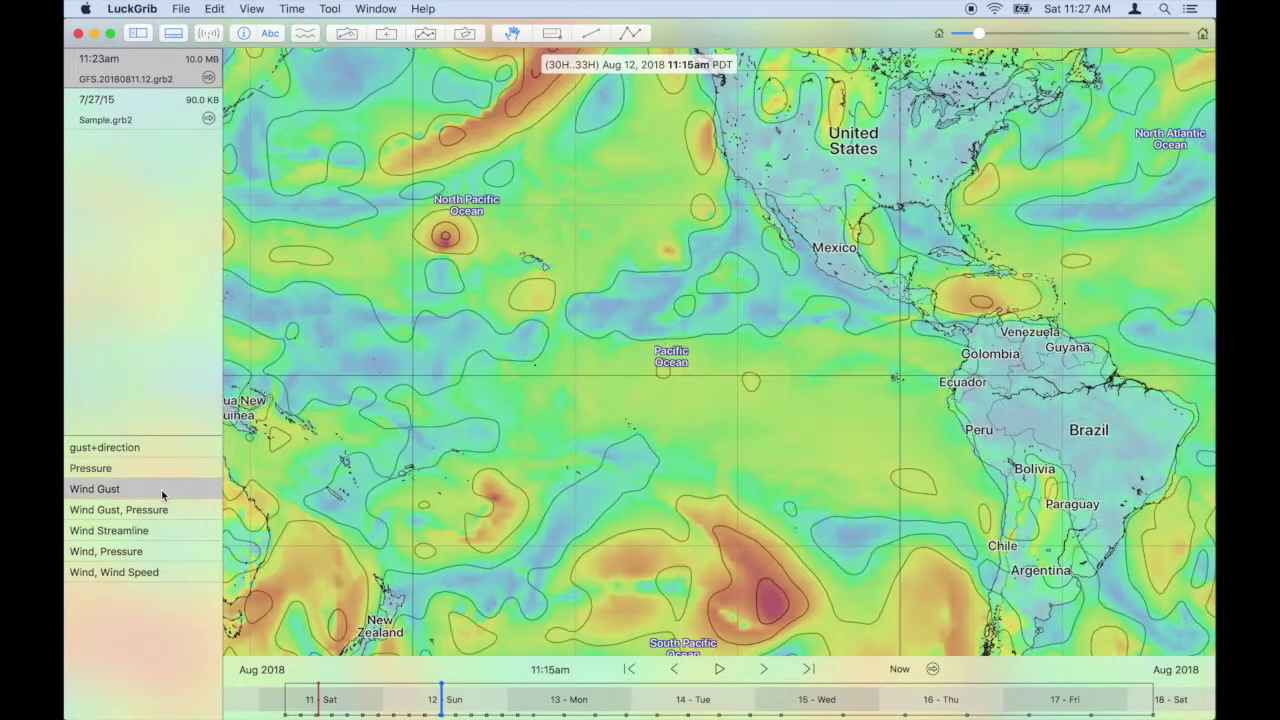
click(154, 432)
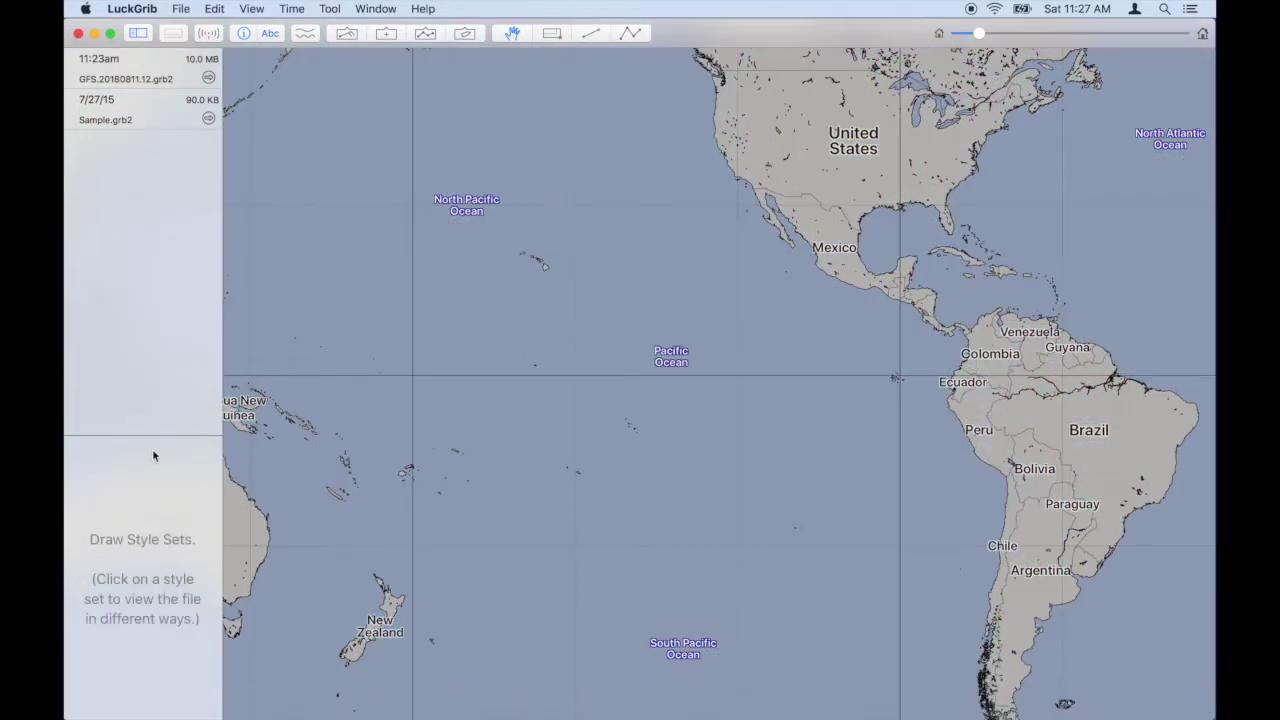
click(120, 84)
click(157, 447)
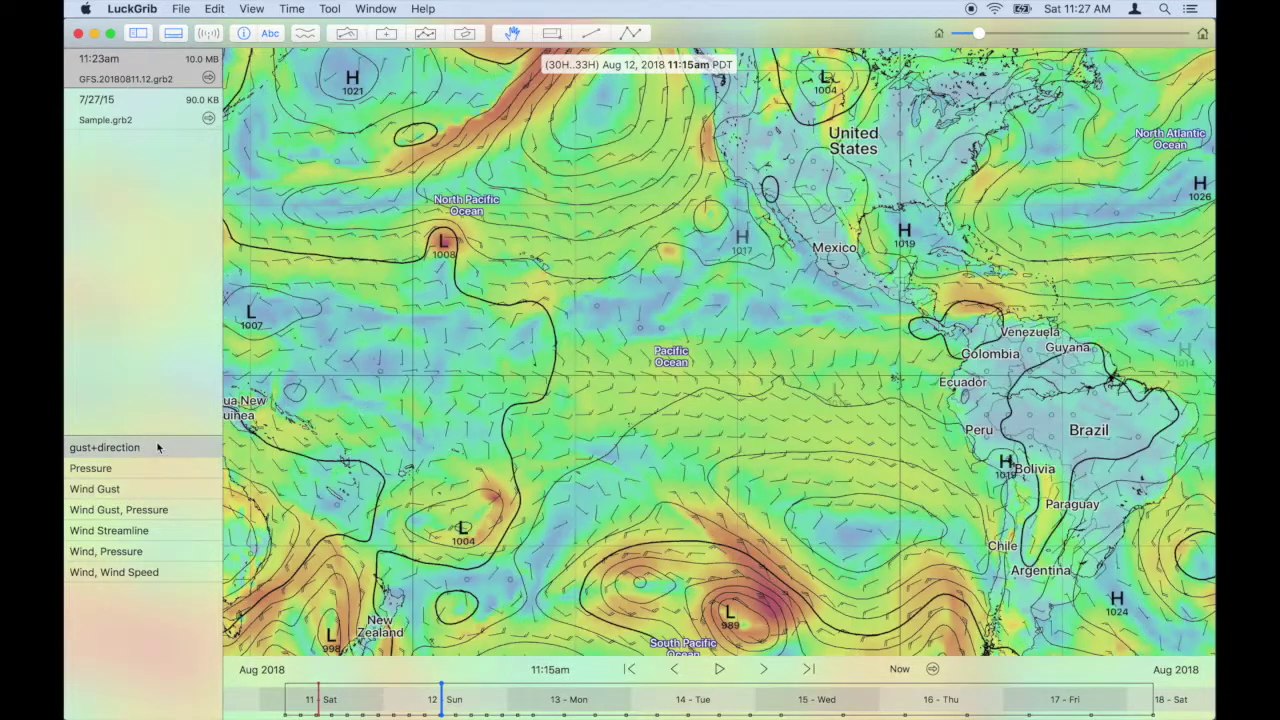
click(155, 553)
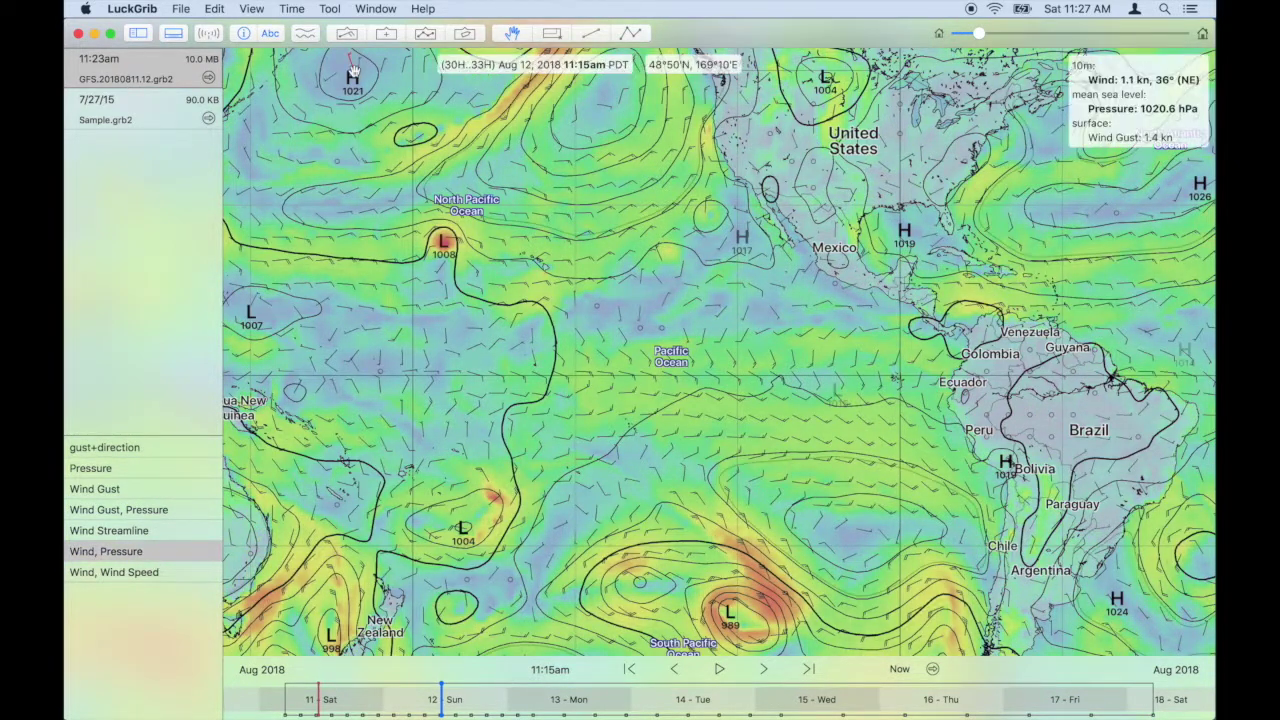
Step: Place a point meteogram beside the low-pressure system northwest of Hawaii
click(305, 36)
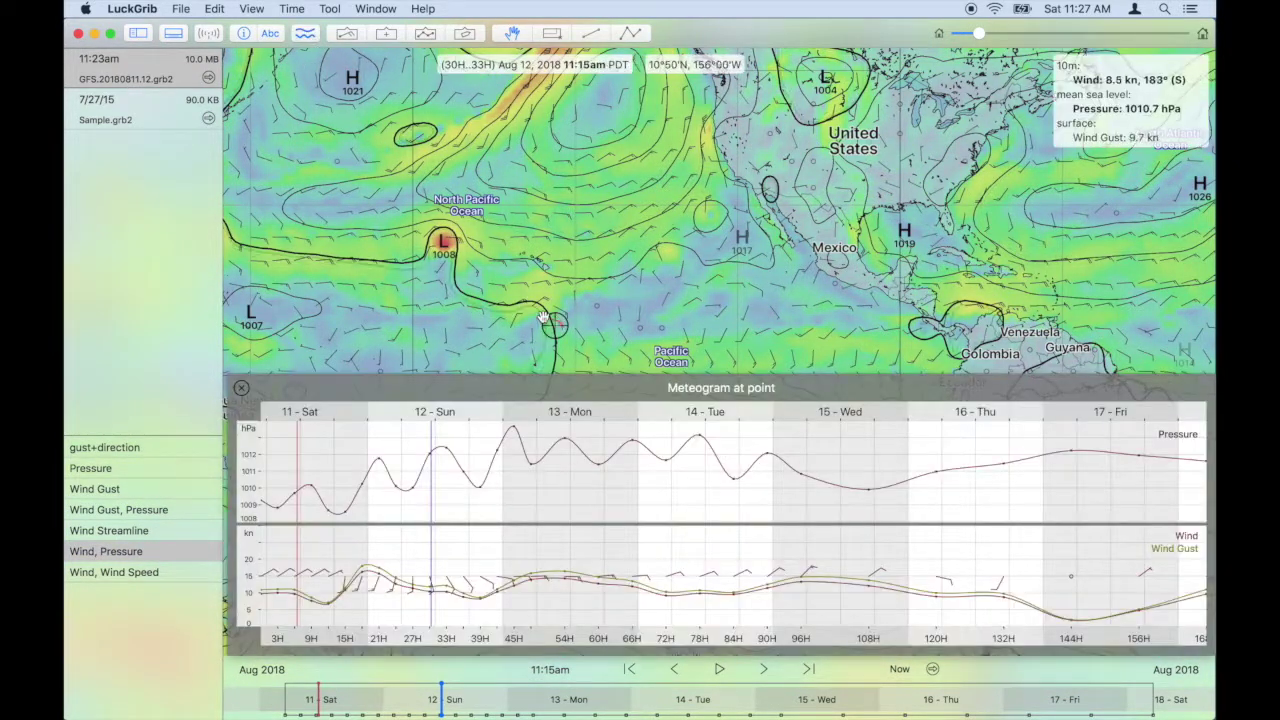
drag(548, 323, 485, 270)
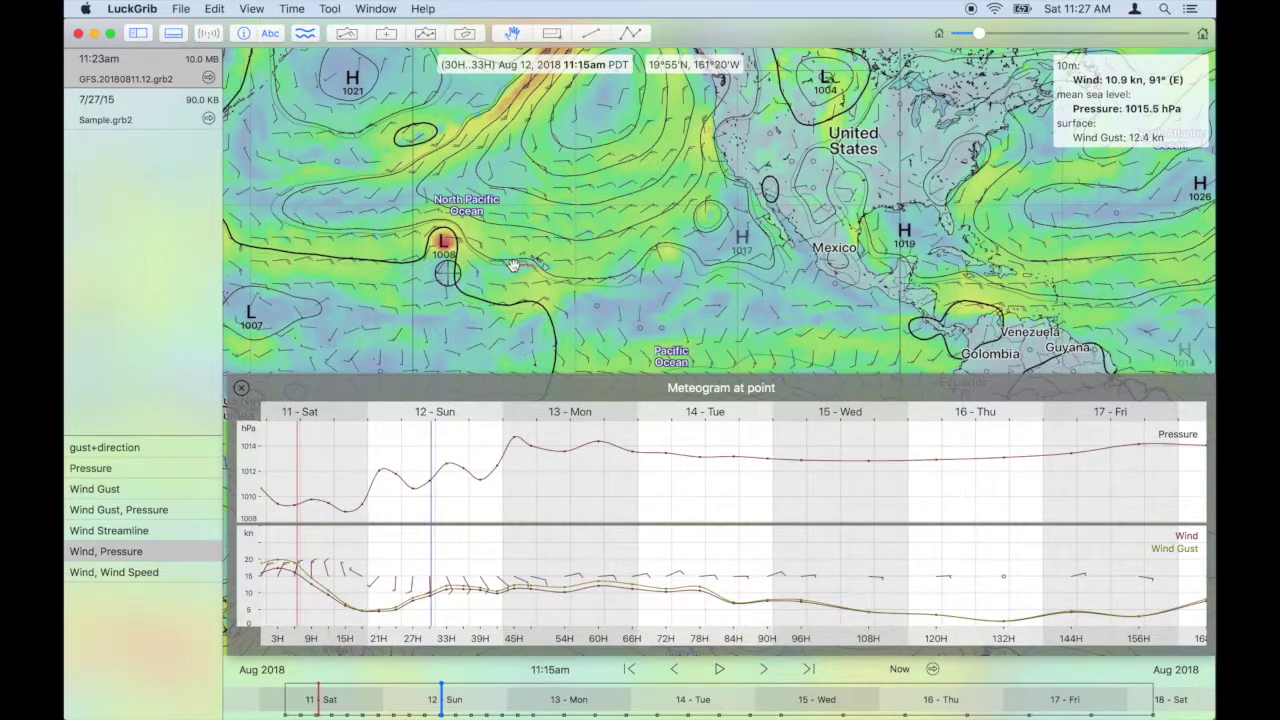
scroll(512, 258, up, 3)
scroll(512, 257, left, 5)
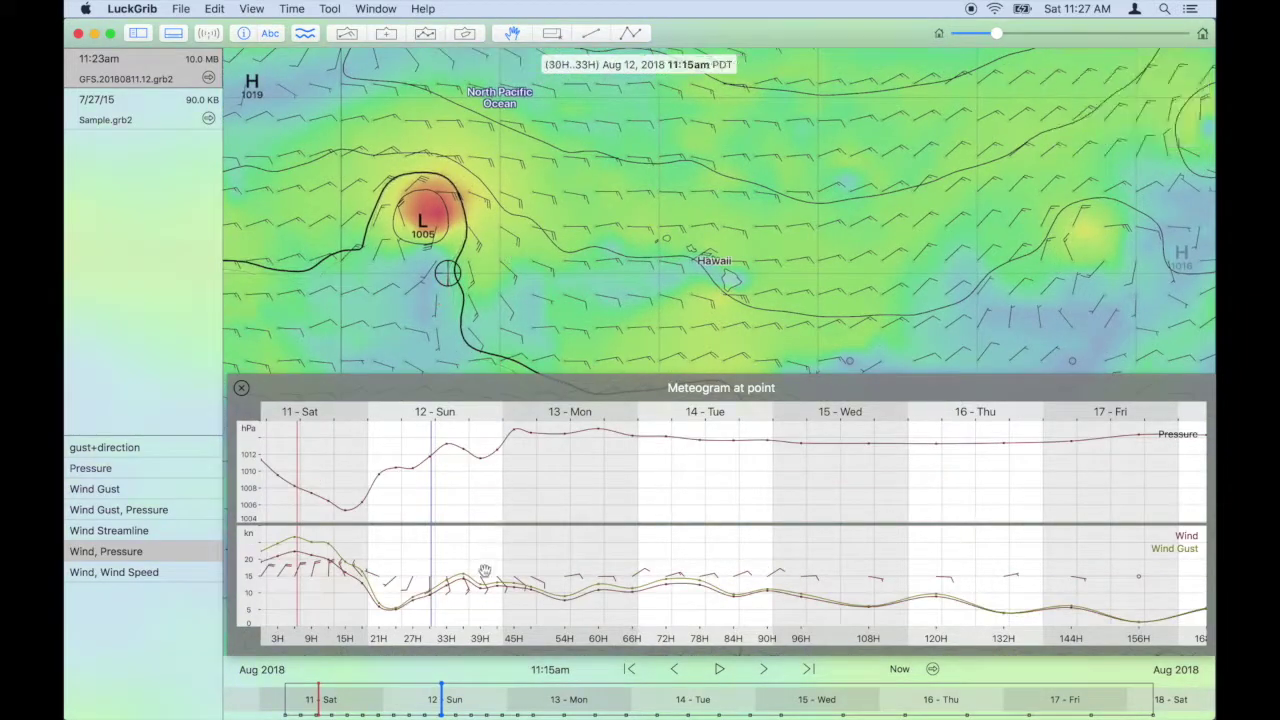
mouse_move(447, 272)
mouse_down()
mouse_move(396, 188)
mouse_move(391, 205)
mouse_move(373, 191)
mouse_up()
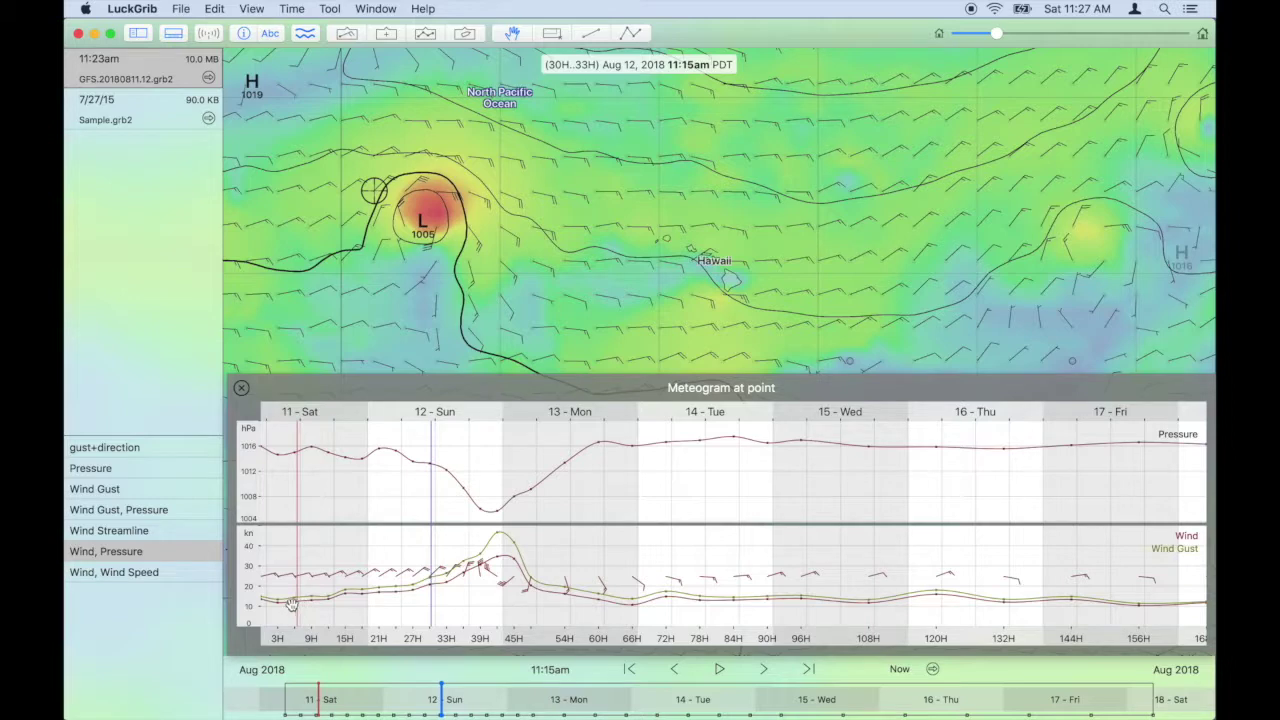
Step: Scrub the forecast time from Aug 11 forward to Aug 13, 8:17am, then close the meteogram
click(314, 702)
drag(314, 702, 337, 708)
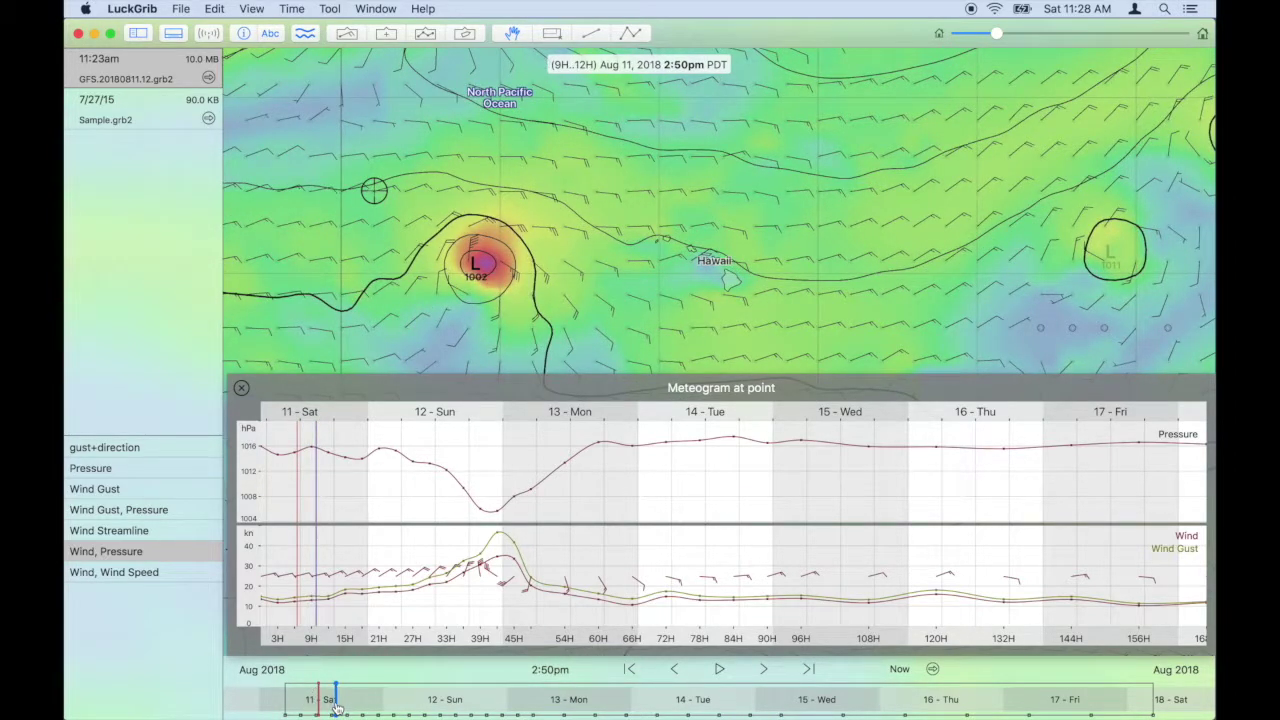
drag(335, 706, 509, 704)
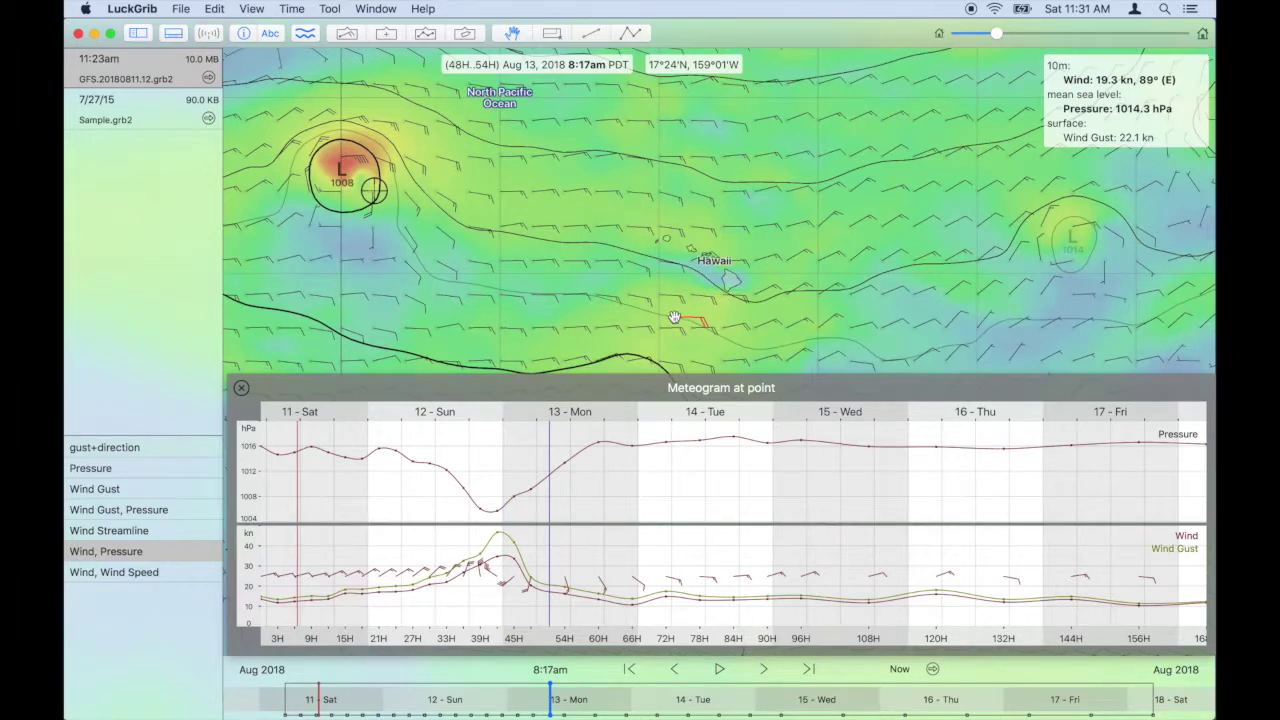
click(240, 387)
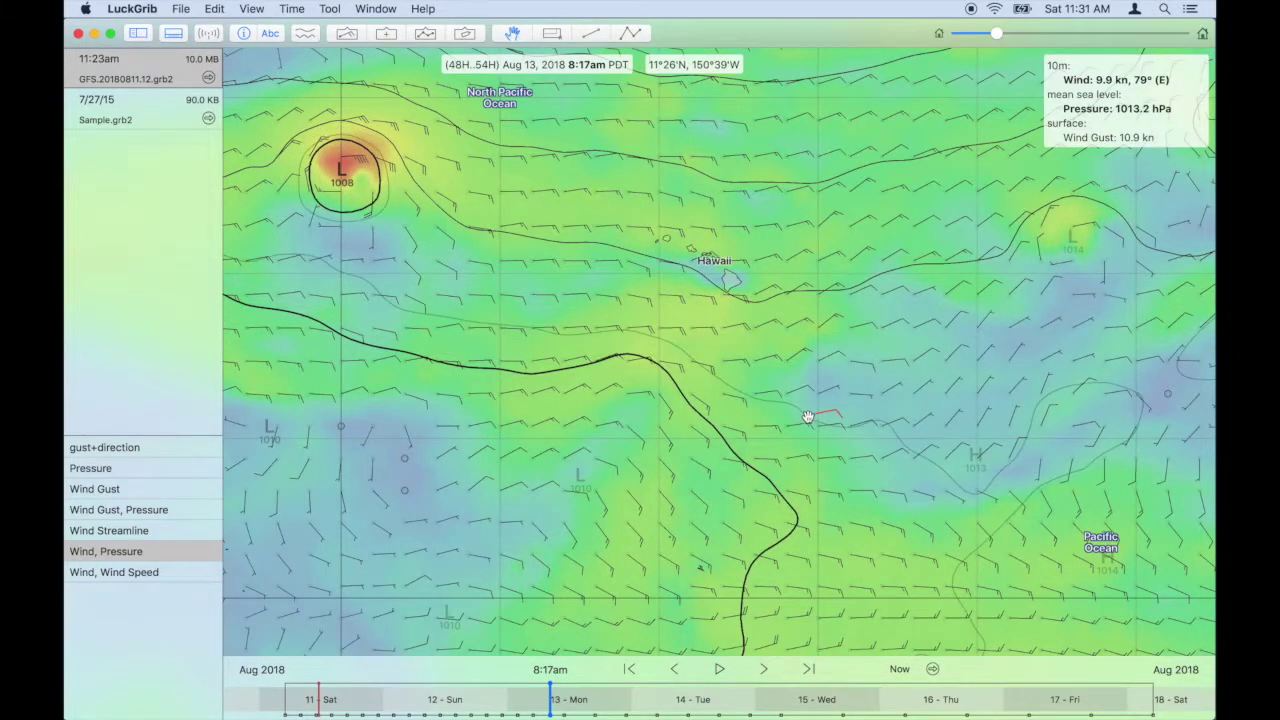
Step: Zoom out and back in over the British Isles and North Sea, then show a point meteogram
scroll(808, 417, down, 10)
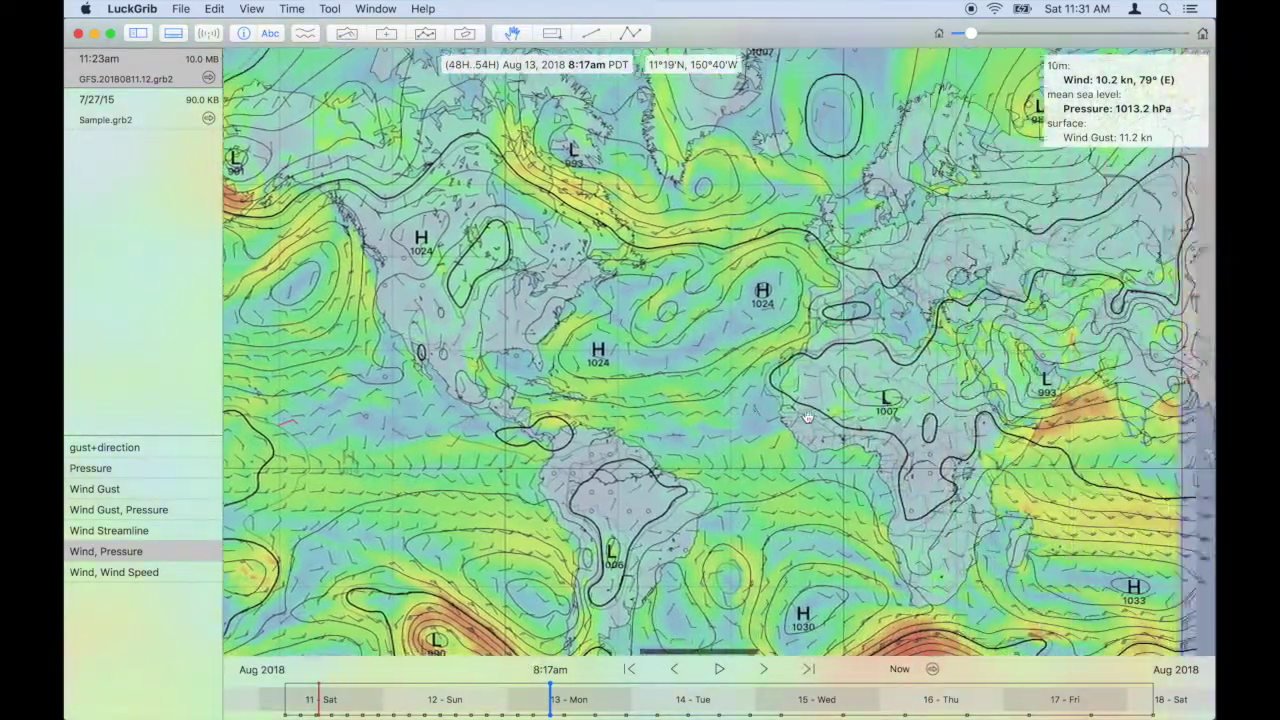
scroll(833, 244, up, 5)
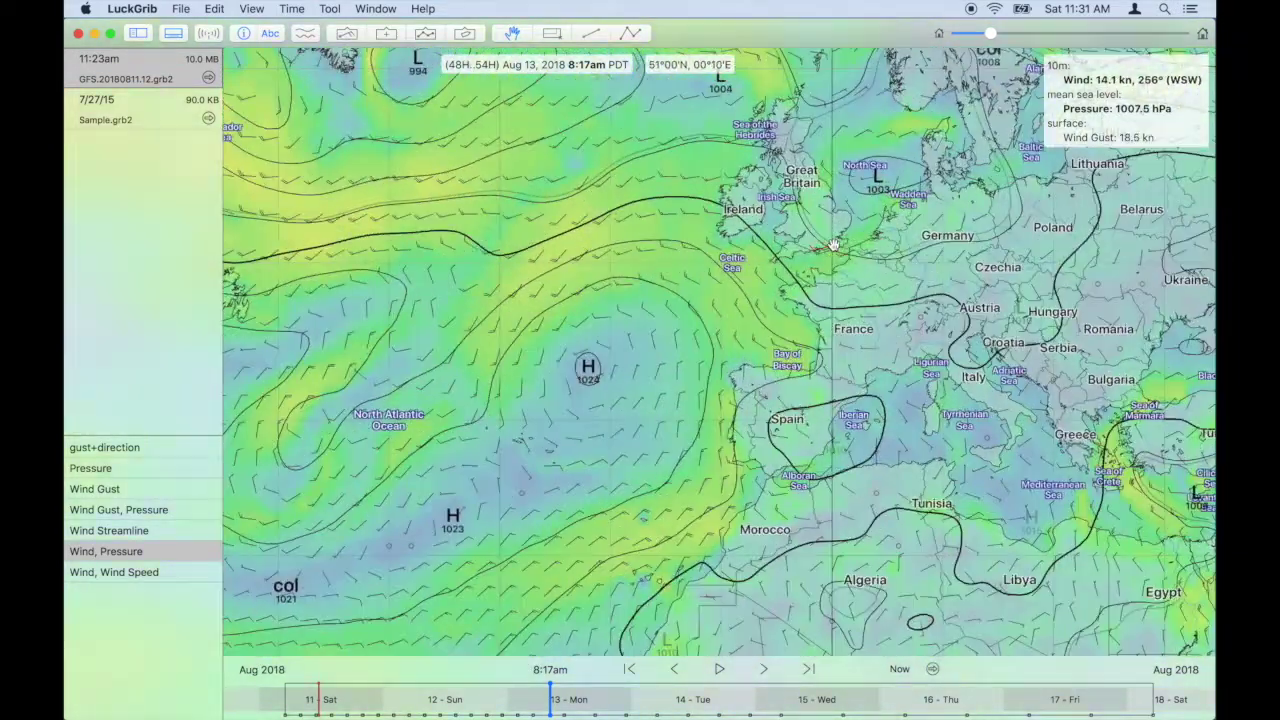
scroll(833, 244, up, 3)
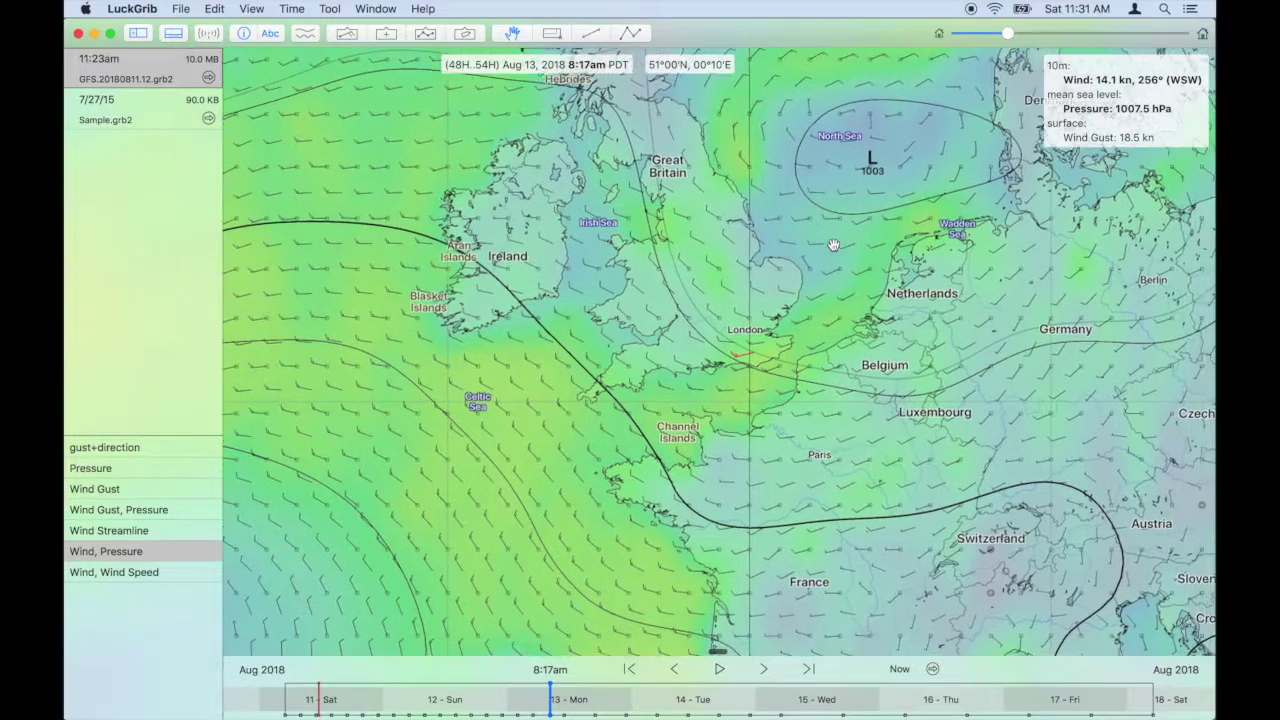
click(305, 33)
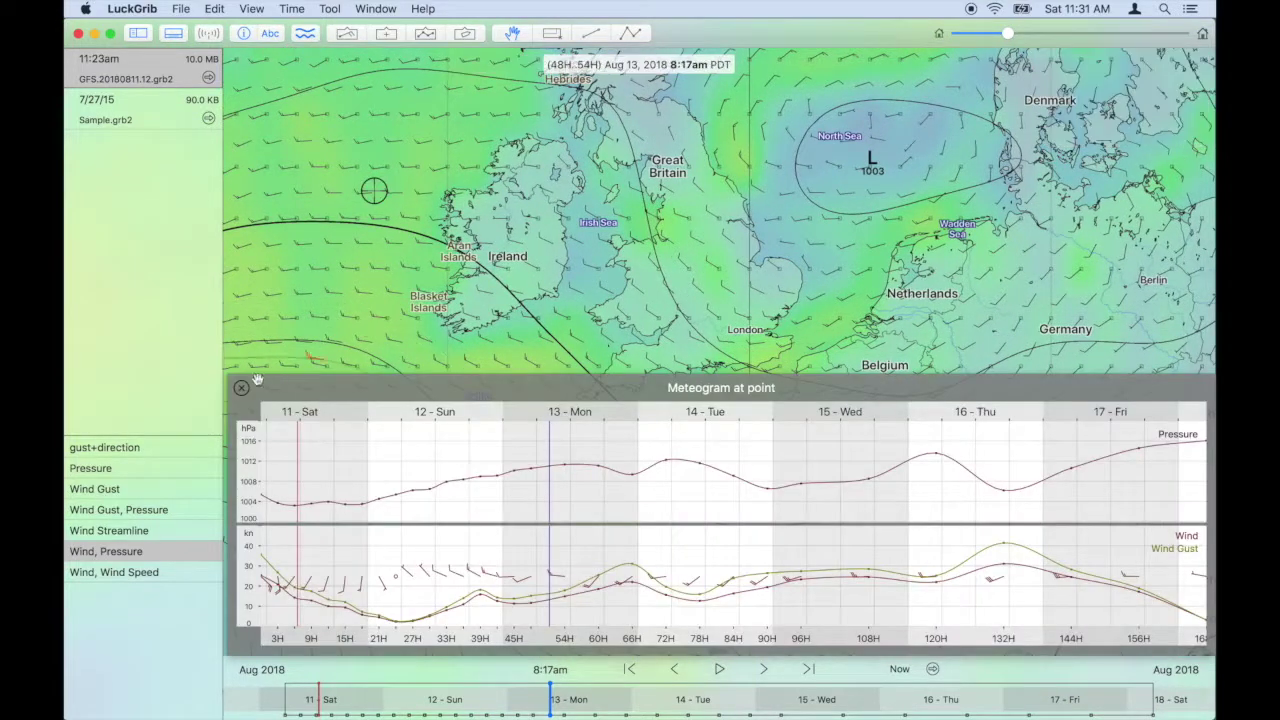
Step: Move the meteogram point off northwest Ireland and set the forecast to Thursday Aug 16, 5:53pm
mouse_move(697, 265)
mouse_down()
mouse_move(775, 355)
mouse_move(788, 330)
mouse_up()
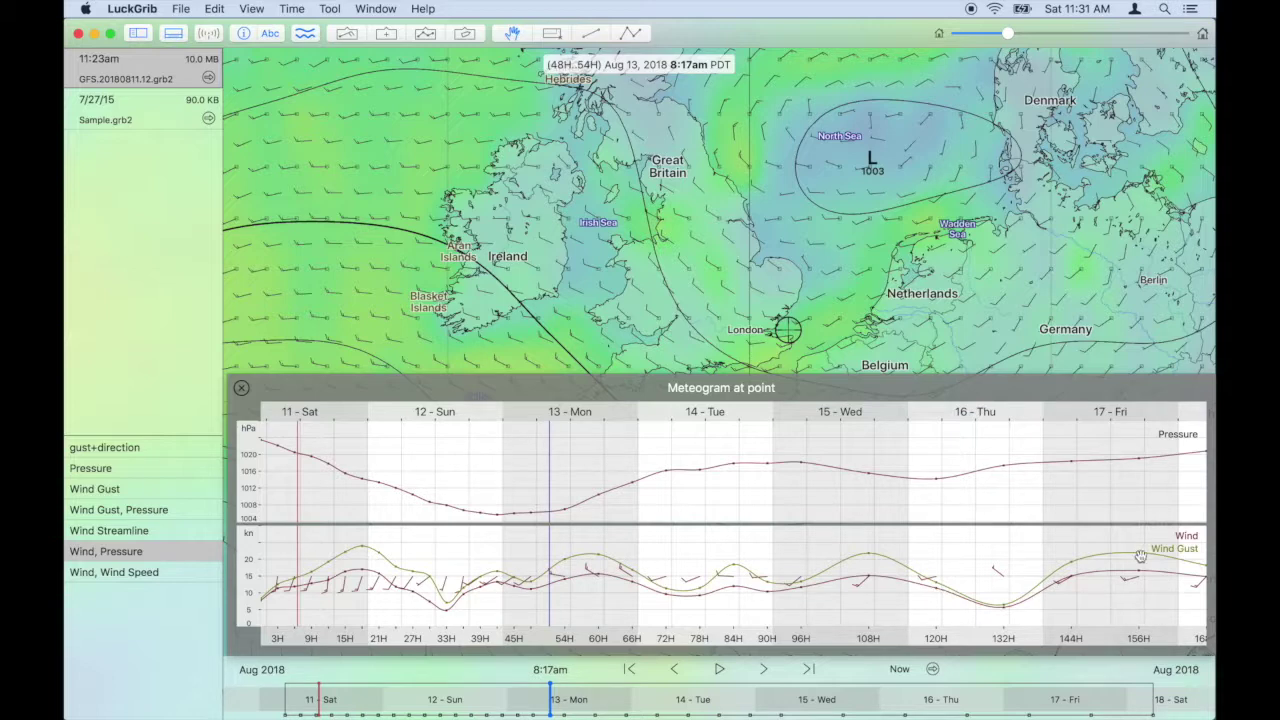
mouse_move(1076, 712)
mouse_down()
mouse_move(1103, 710)
mouse_move(959, 710)
mouse_up()
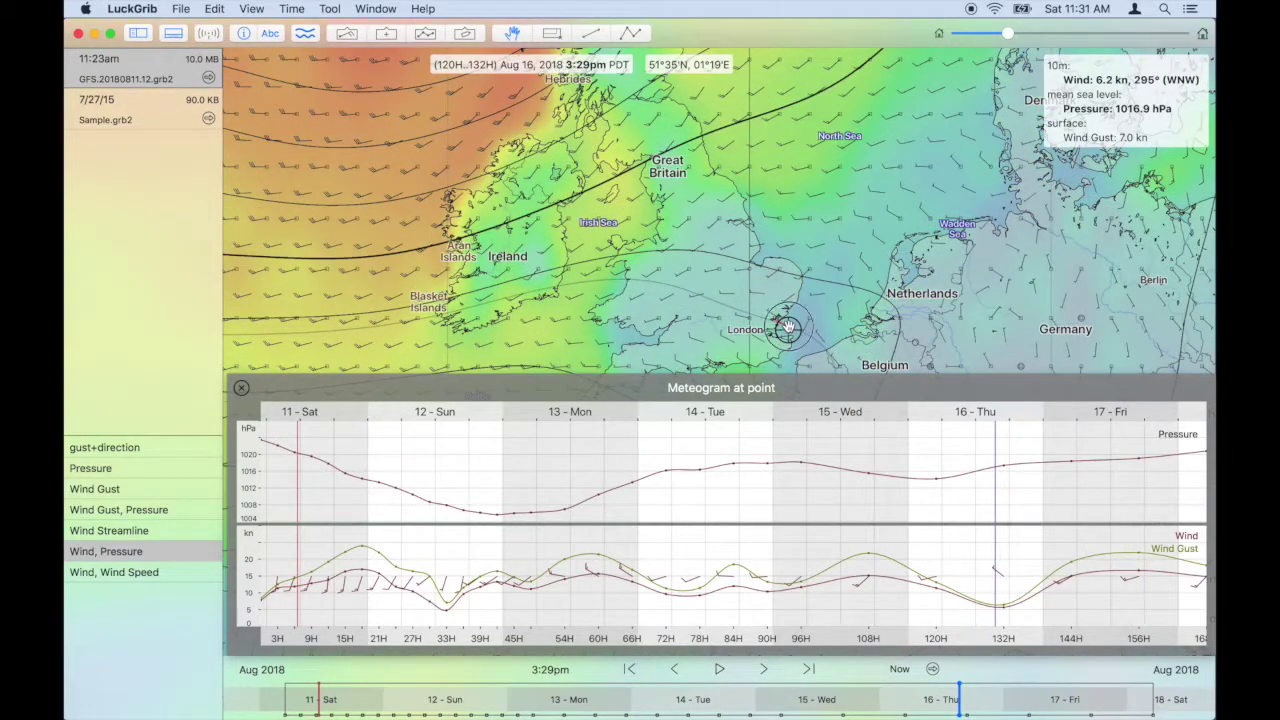
click(409, 103)
drag(409, 103, 464, 110)
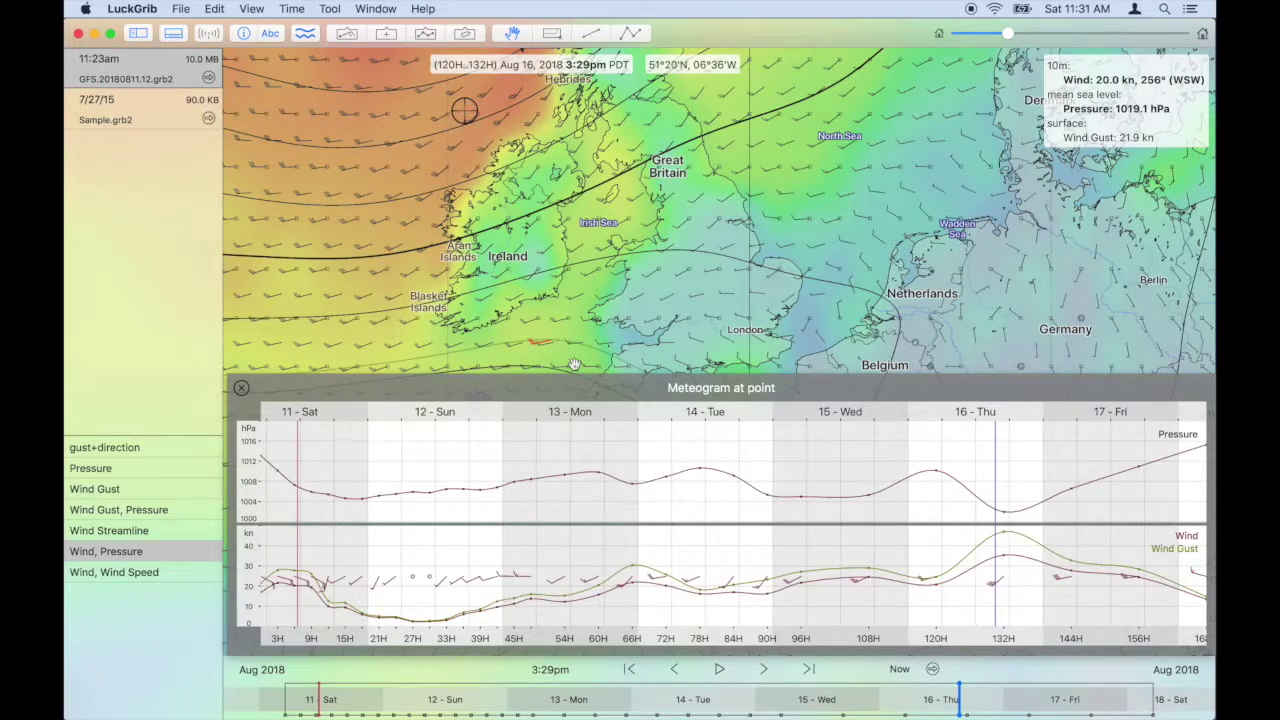
drag(957, 694, 974, 697)
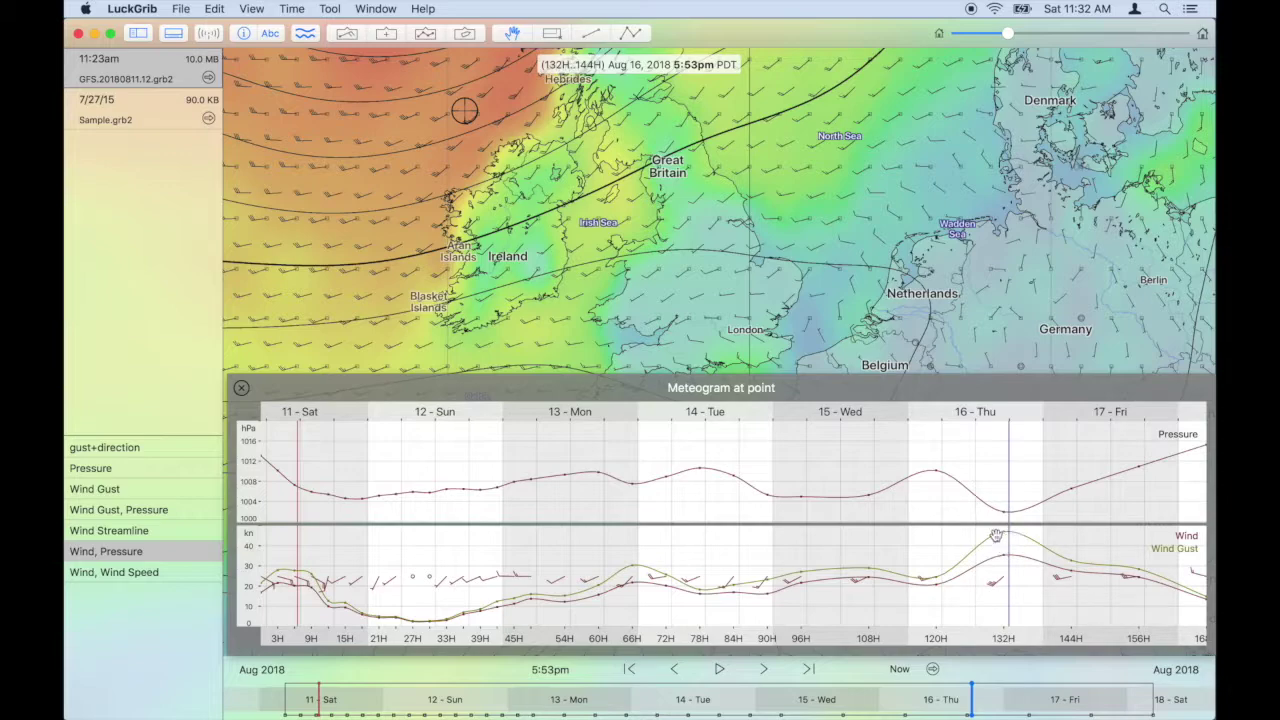
Step: Close the Irish-point meteogram and pan the map west to the North Pacific and US West Coast
click(241, 387)
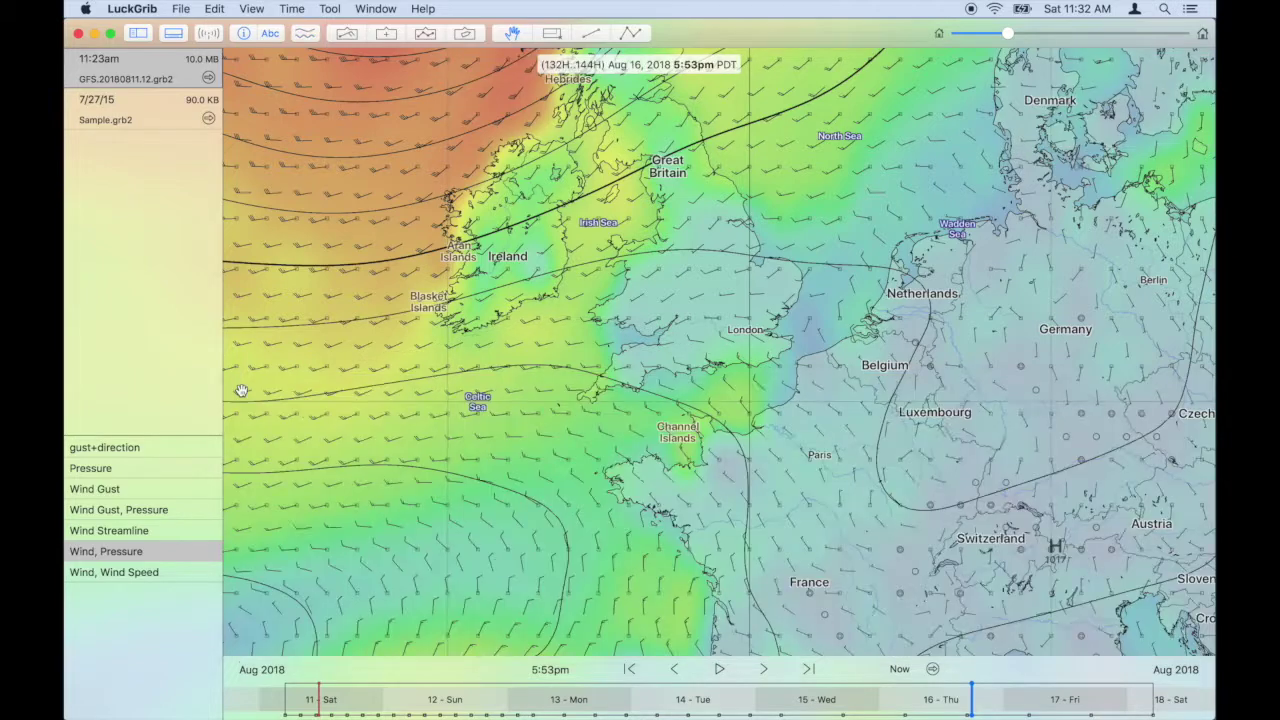
scroll(558, 398, left, 20)
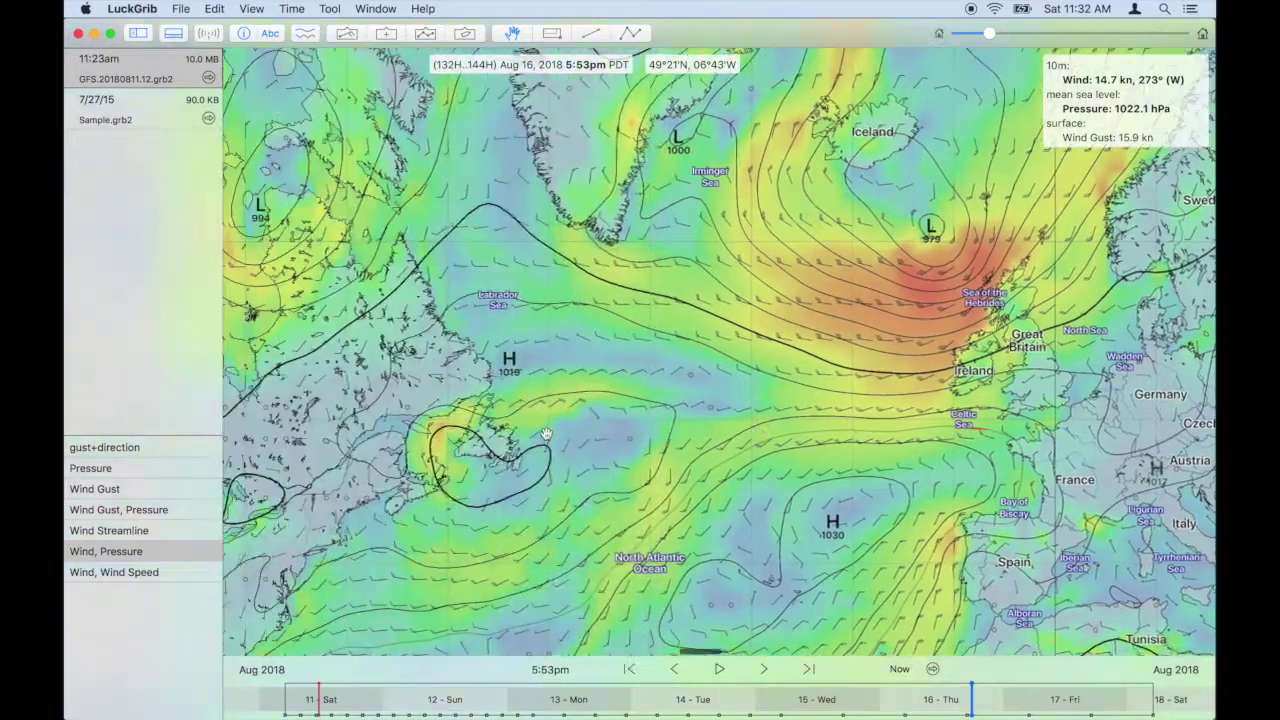
scroll(546, 432, left, 15)
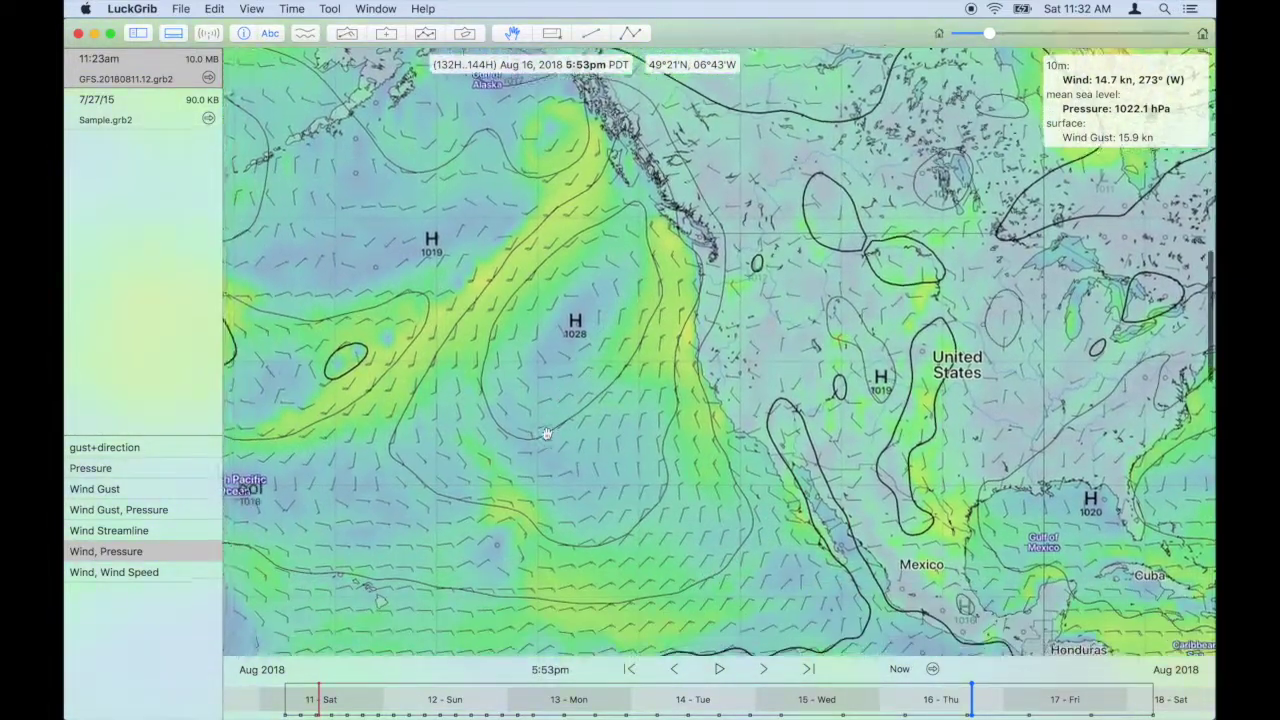
scroll(546, 432, left, 10)
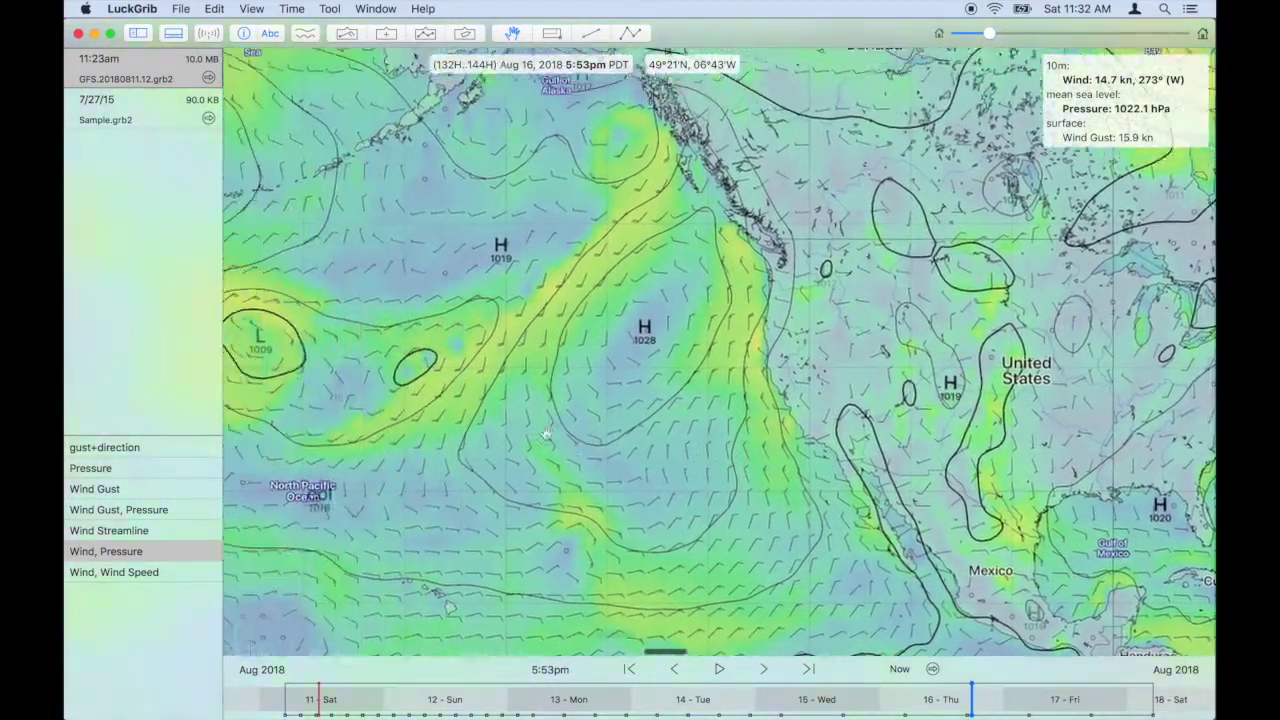
scroll(546, 432, down, 2)
scroll(546, 432, right, 2)
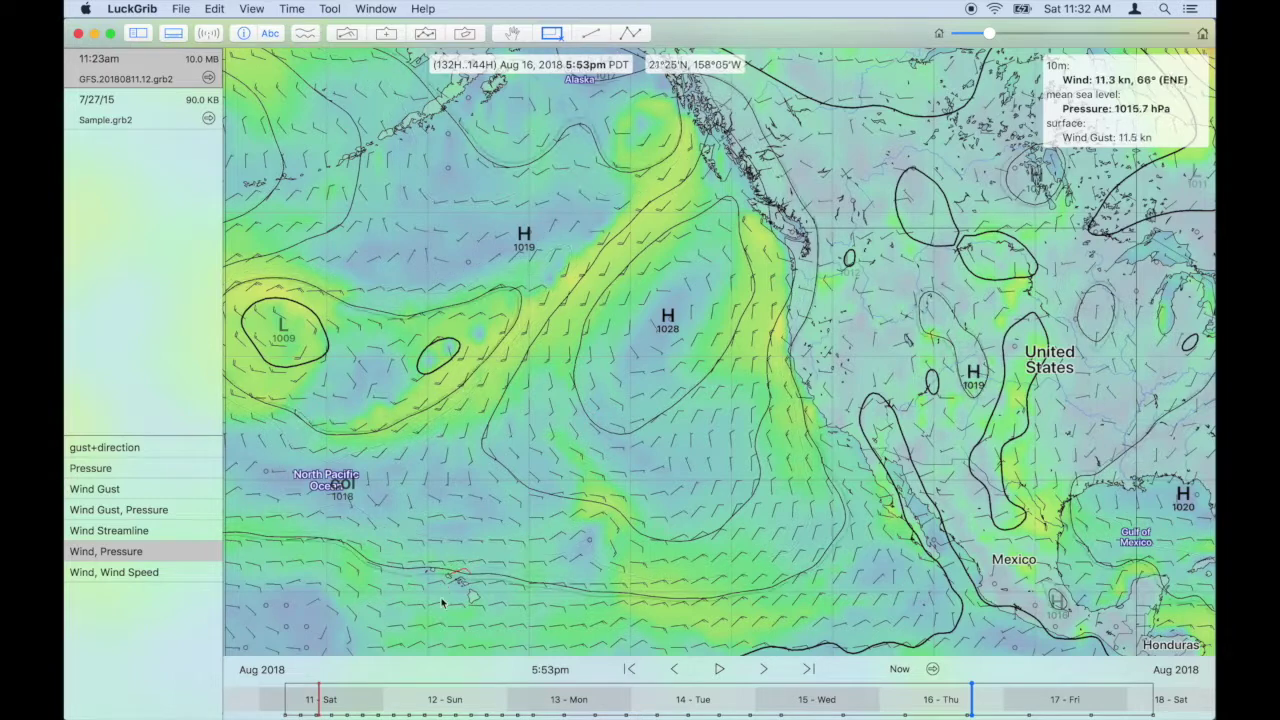
Step: Mark a region over the eastern North Pacific and download a new 0.25° GFS file
drag(420, 615, 823, 203)
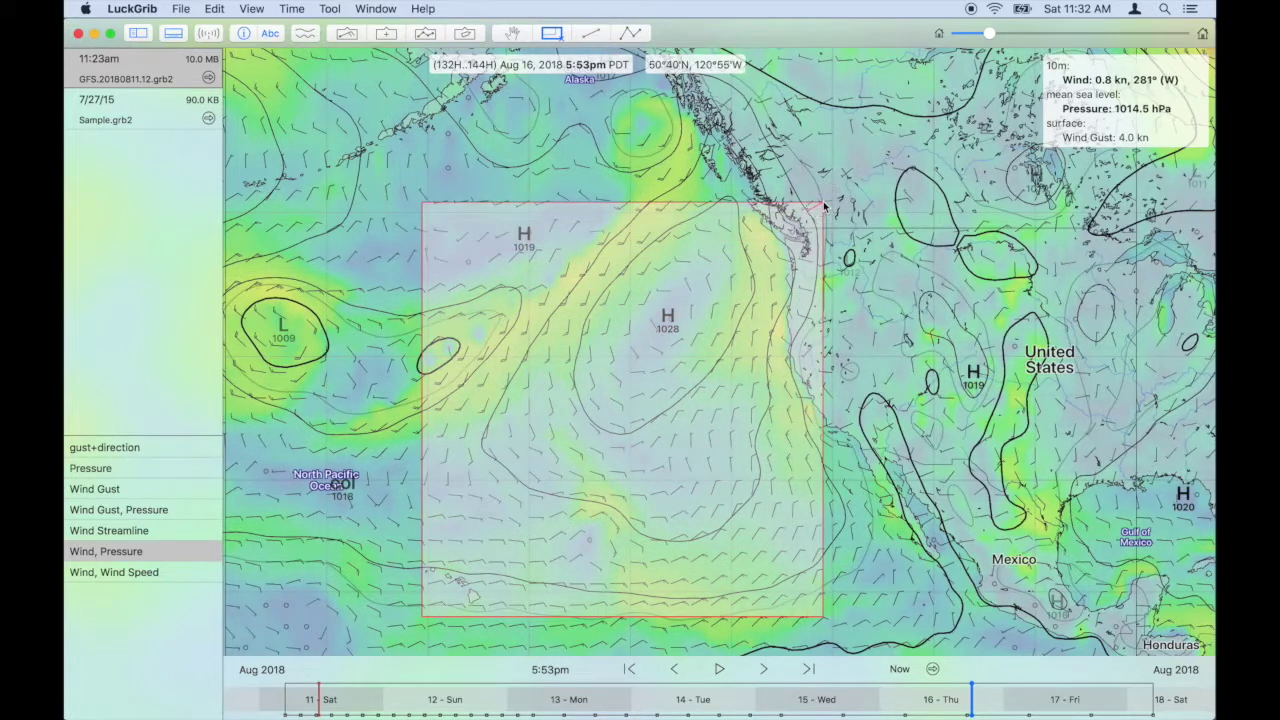
click(208, 34)
click(342, 300)
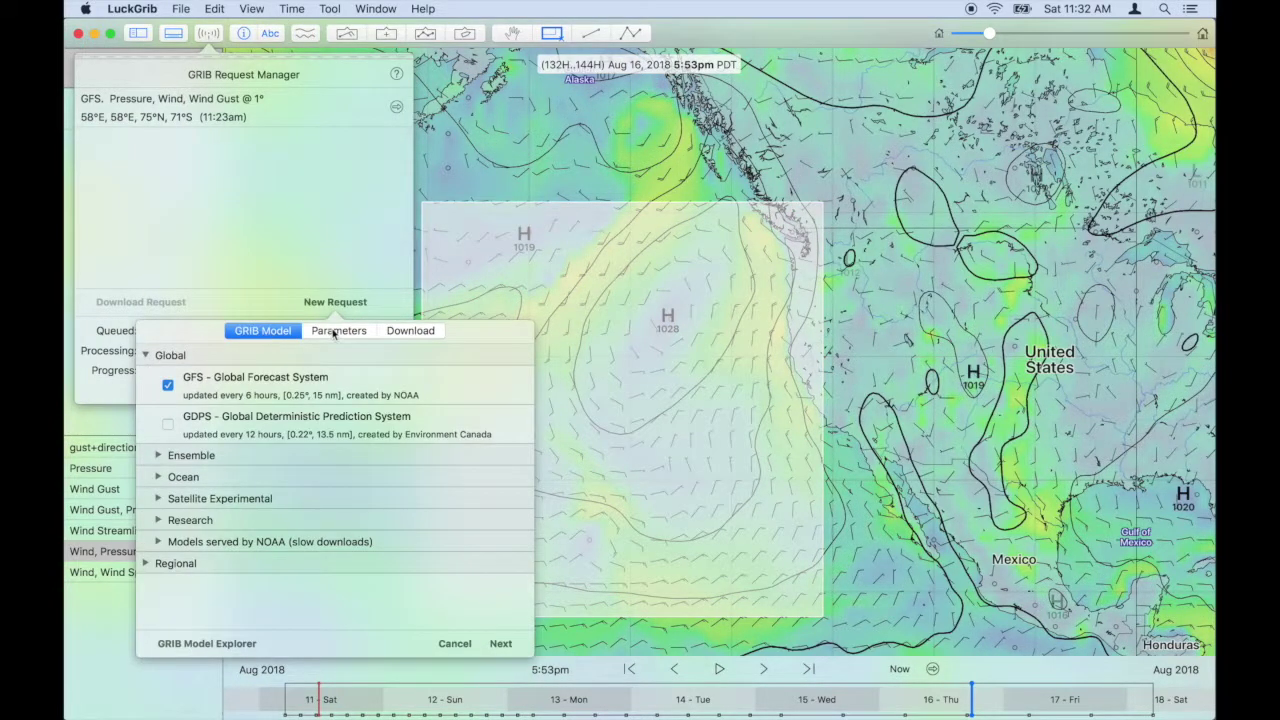
click(334, 331)
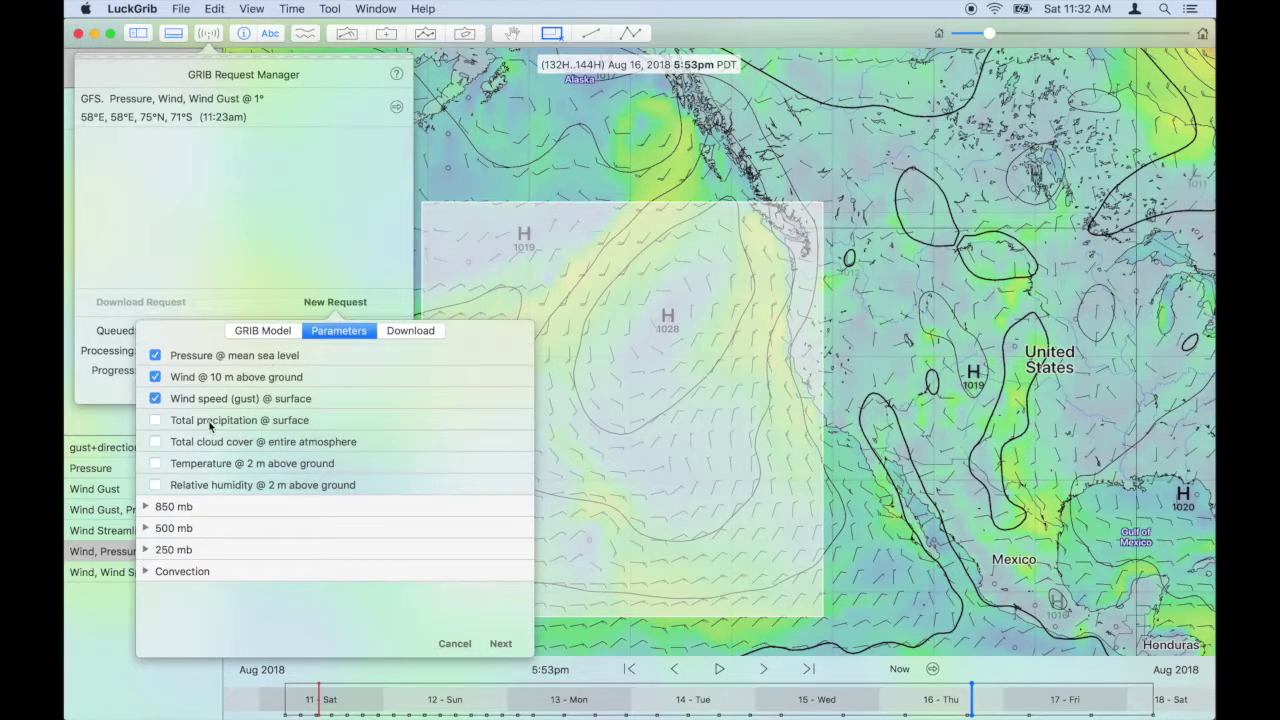
click(411, 331)
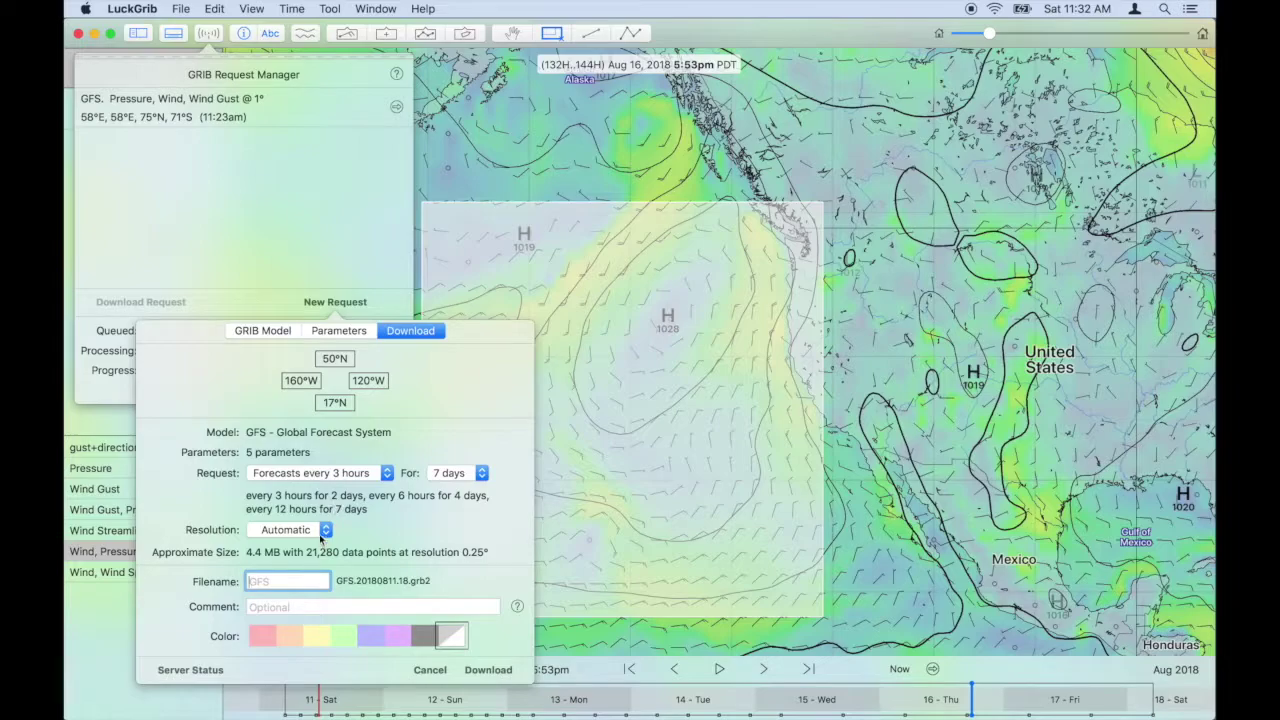
click(322, 536)
click(318, 550)
click(490, 668)
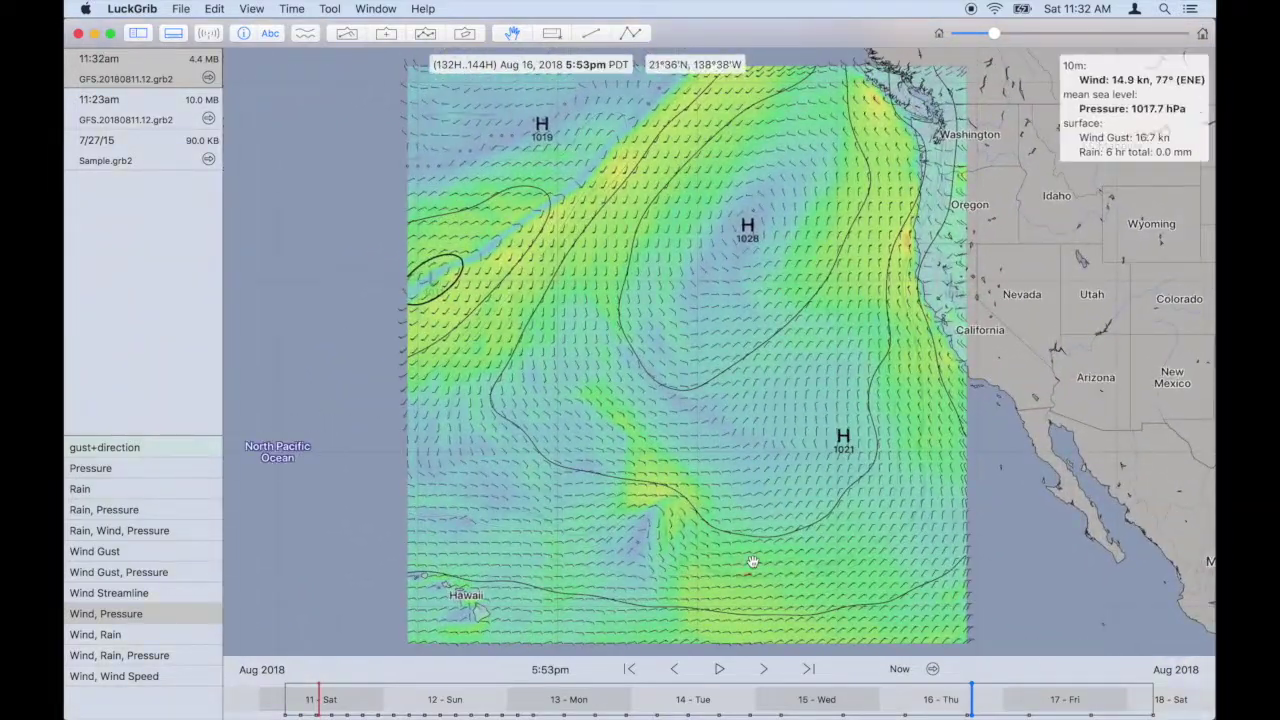
Step: Show only the rain overlay and move the forecast time back to earlier days
scroll(730, 444, up, 3)
scroll(730, 444, down, 3)
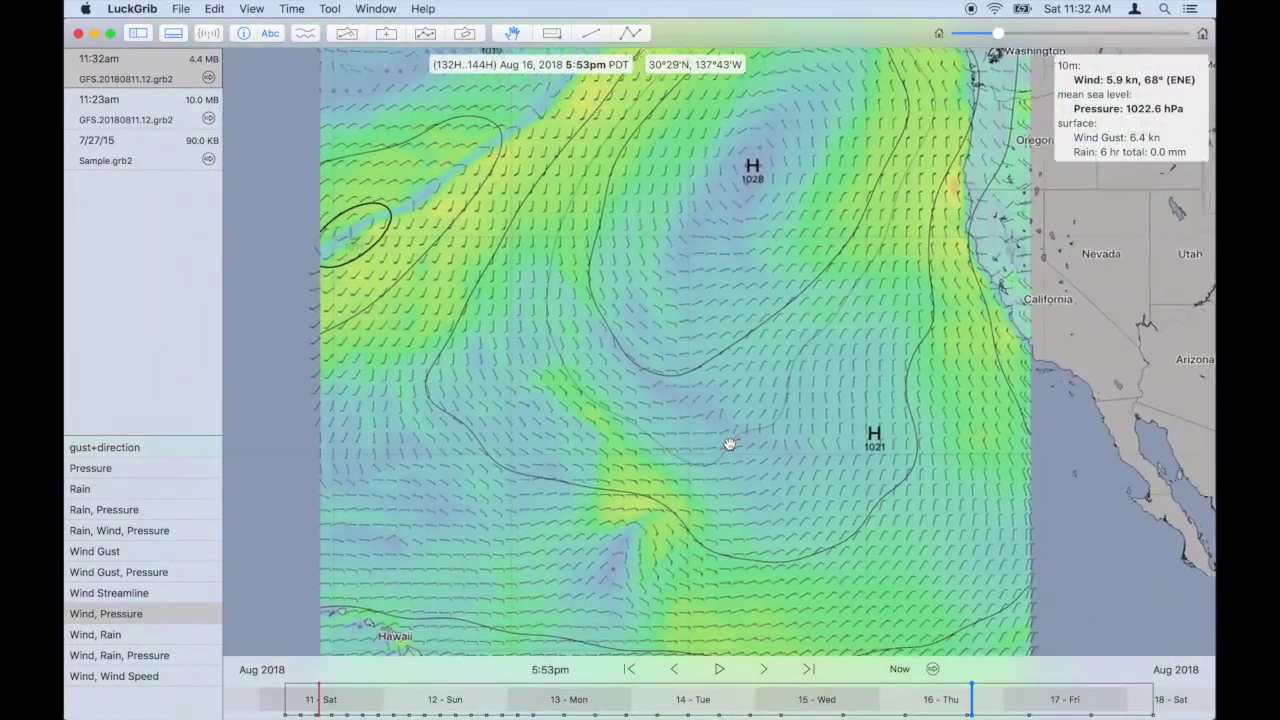
click(130, 488)
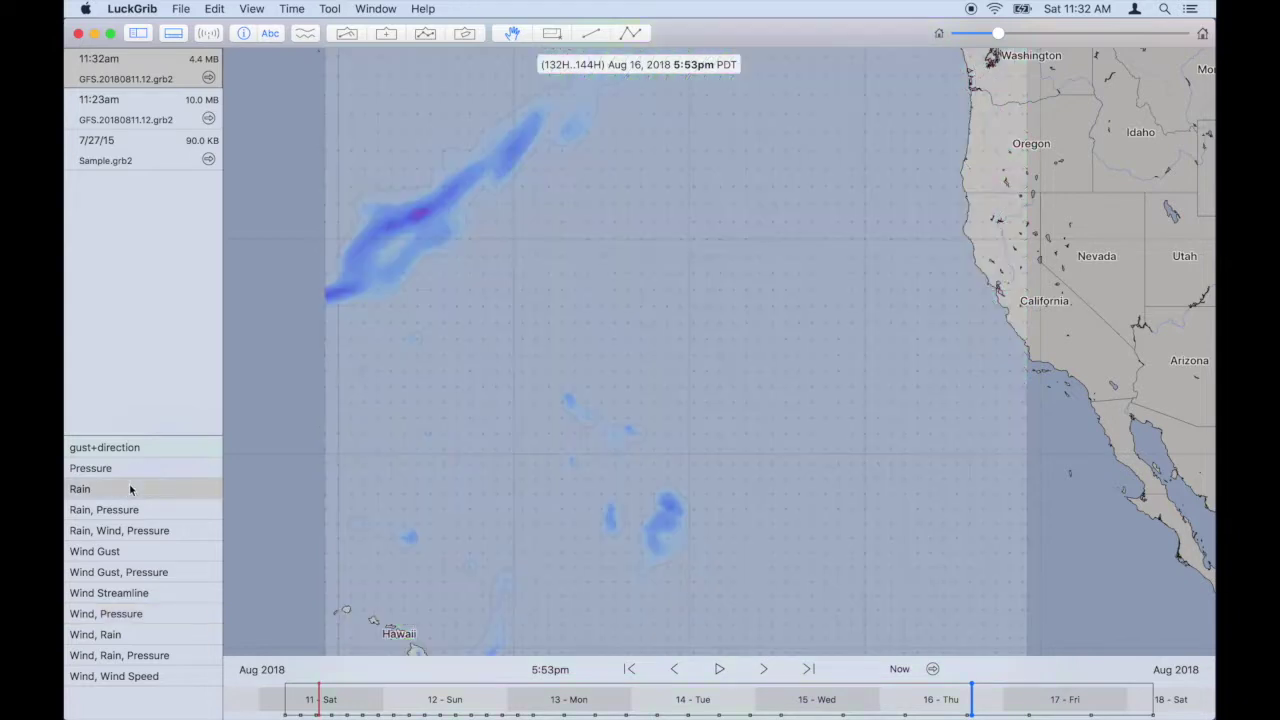
drag(318, 700, 630, 714)
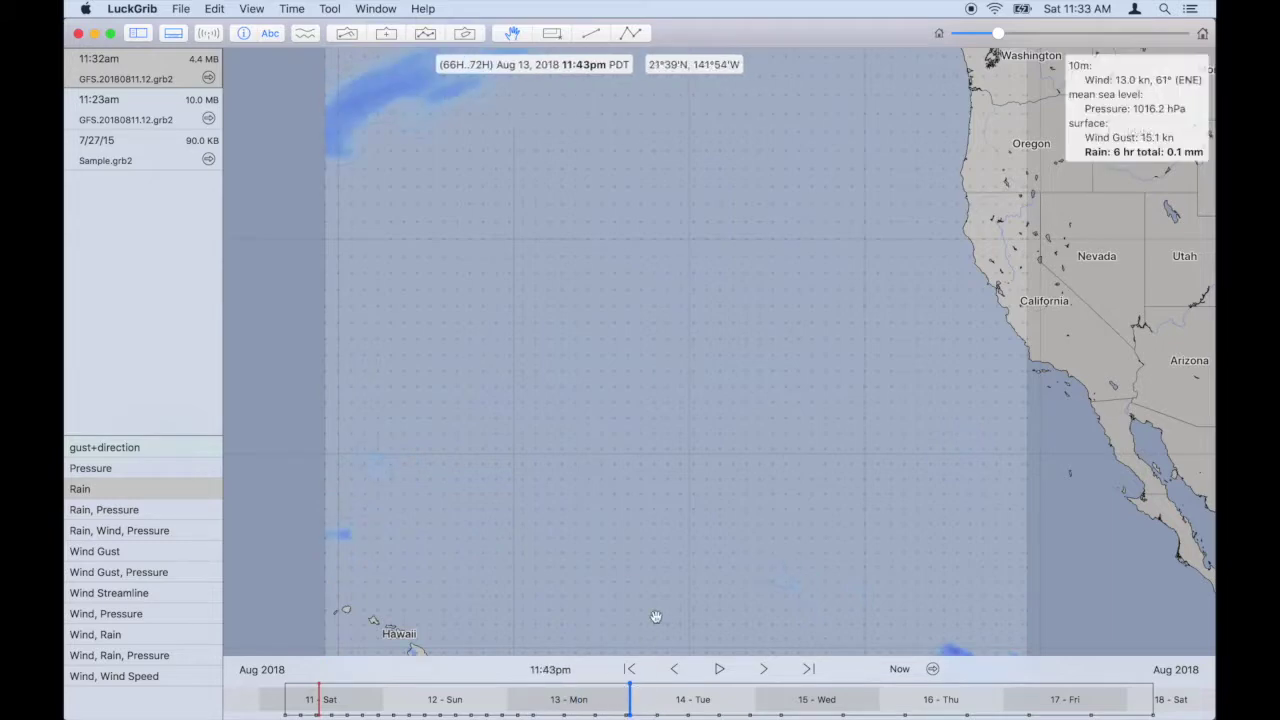
scroll(697, 466, down, 2)
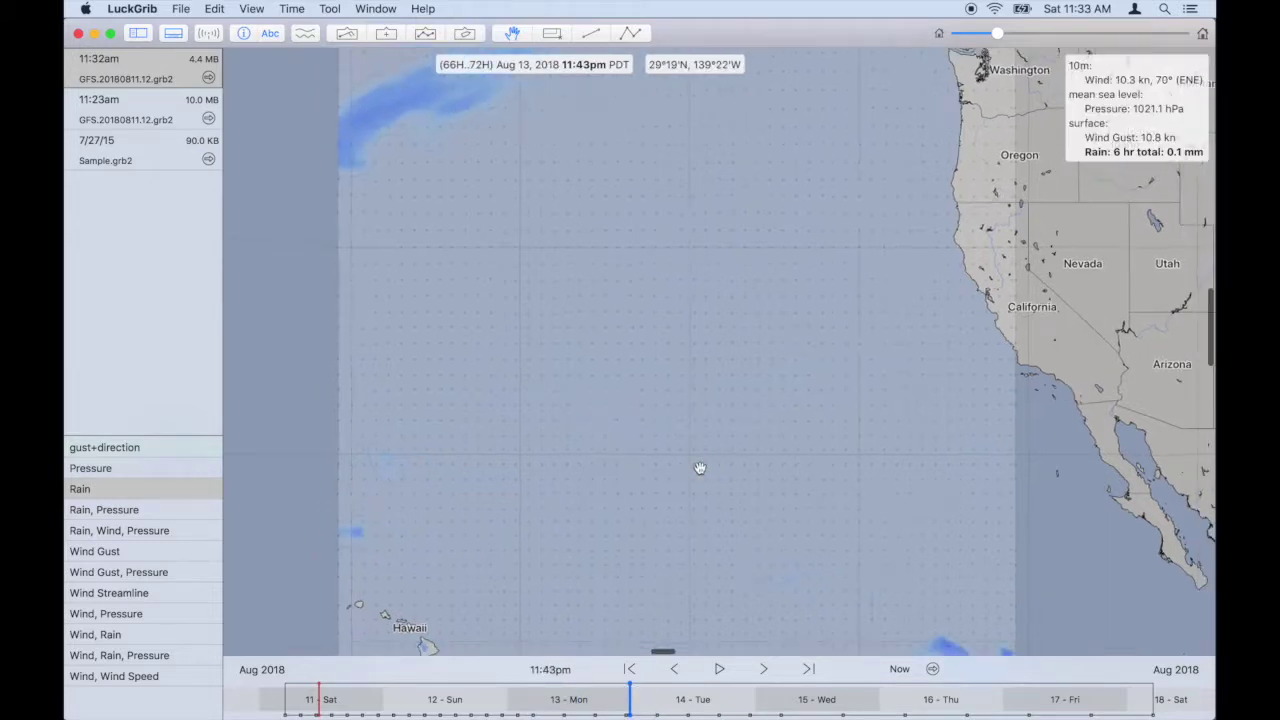
Step: Switch to the 'Wind, Rain, Pressure' style at Aug 14, 11:25am and zoom into San Francisco Bay
click(102, 655)
mouse_move(476, 700)
mouse_down()
mouse_move(409, 694)
mouse_move(714, 694)
mouse_move(666, 693)
mouse_move(690, 698)
mouse_up()
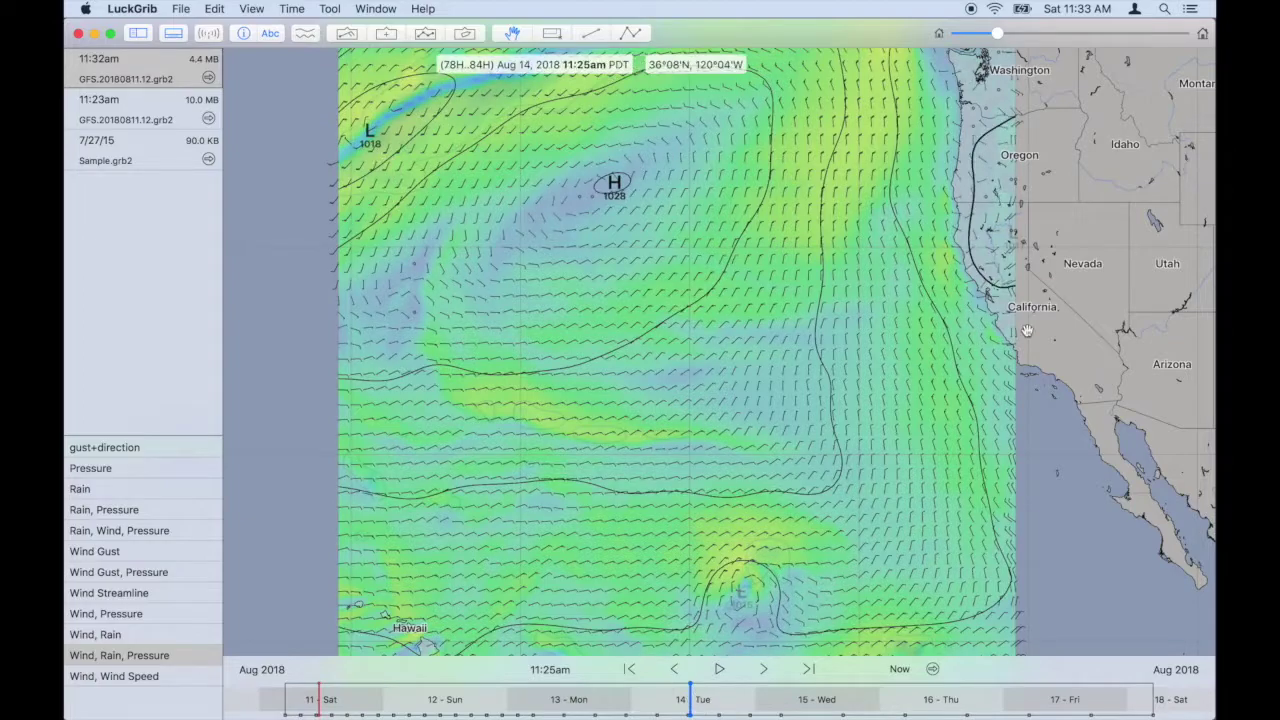
scroll(988, 290, up, 10)
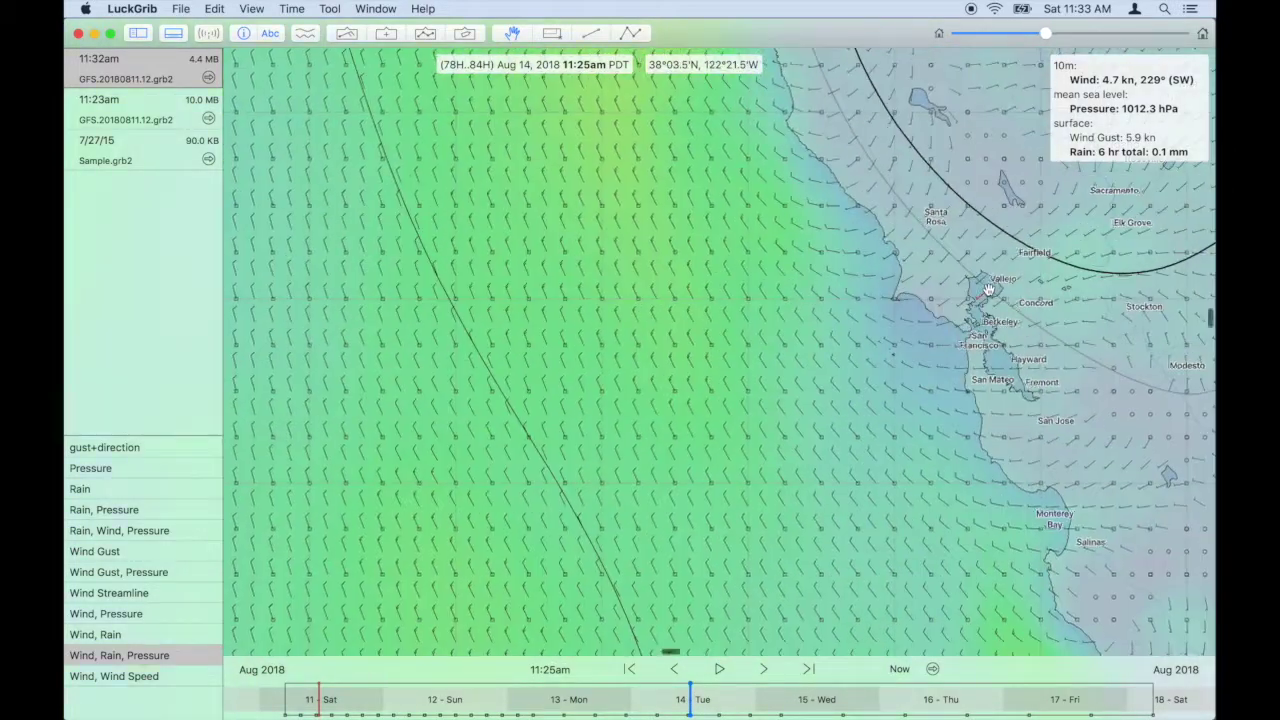
scroll(988, 290, up, 10)
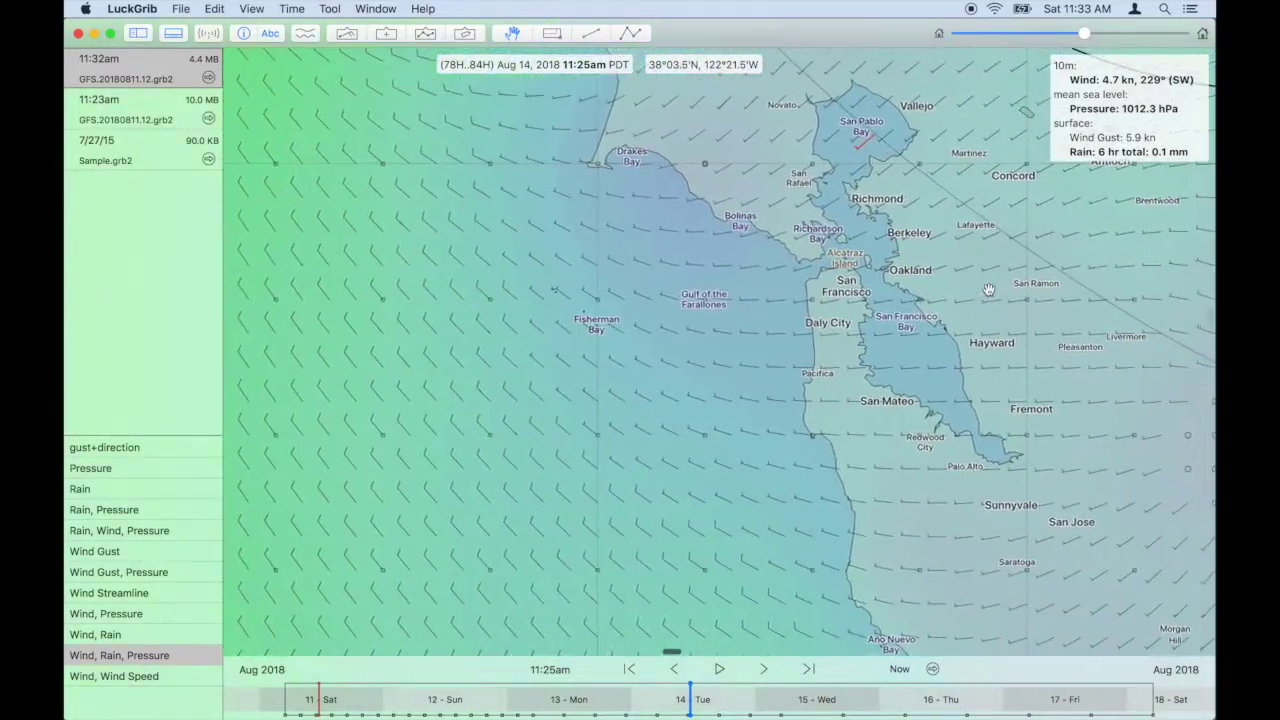
Step: Show a meteogram beside San Francisco with 3 hr total Rain, forecast at Aug 14 7:11am
click(304, 34)
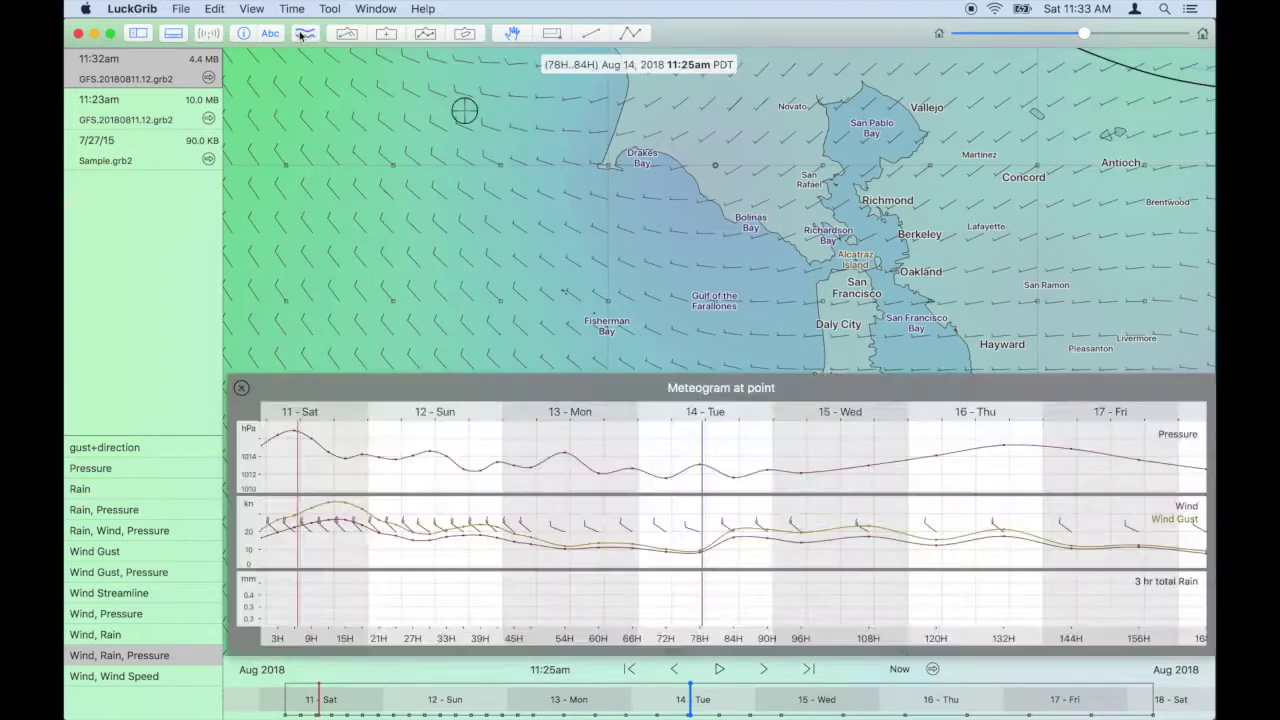
drag(774, 287, 731, 252)
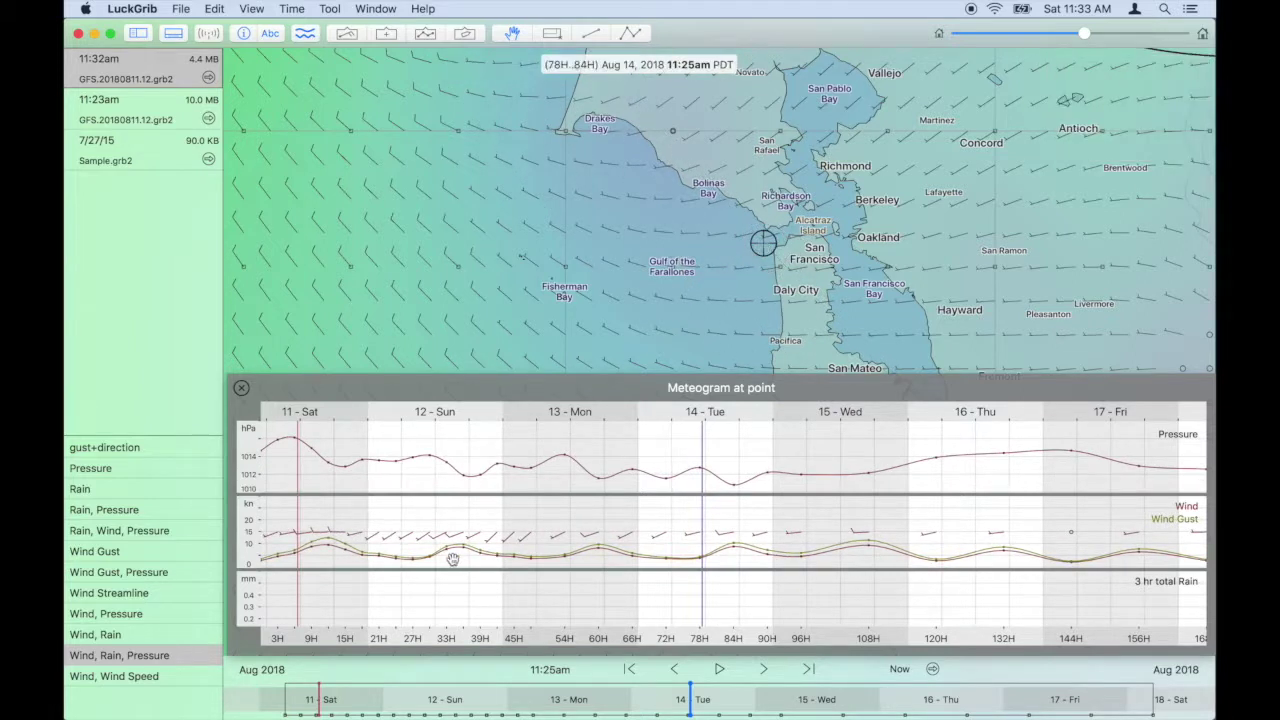
scroll(337, 553, down, 2)
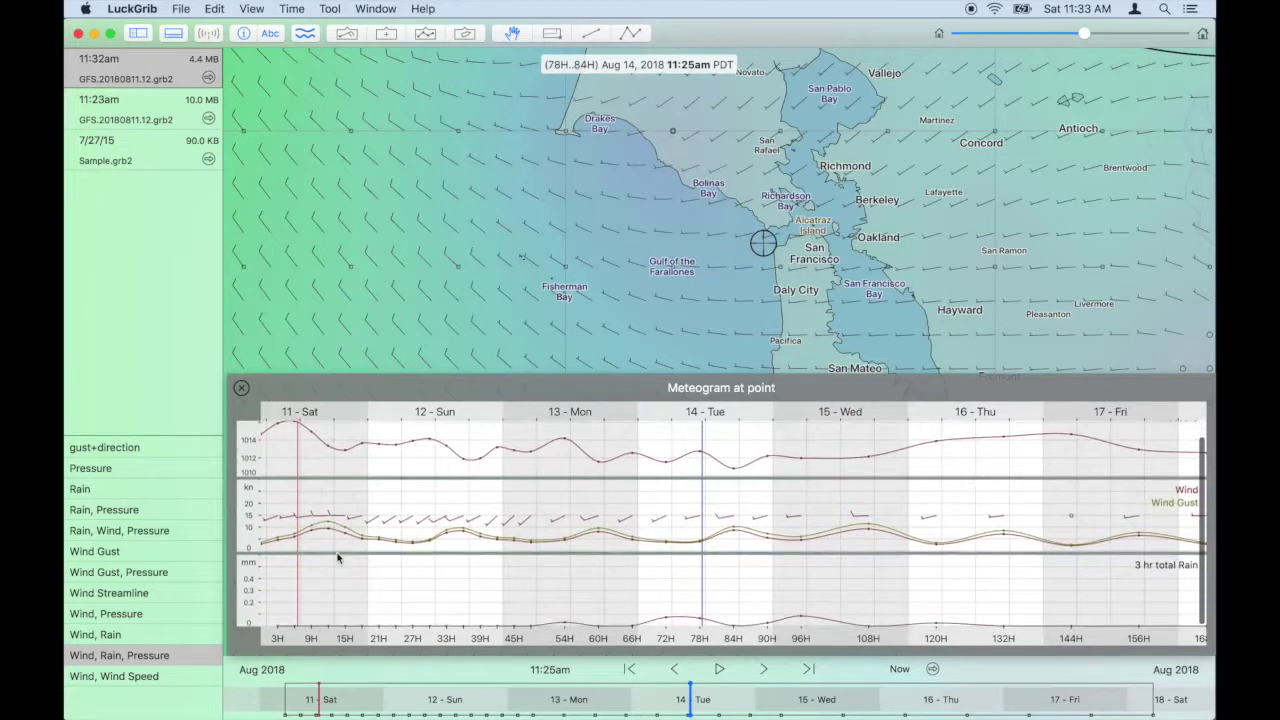
drag(690, 697, 659, 698)
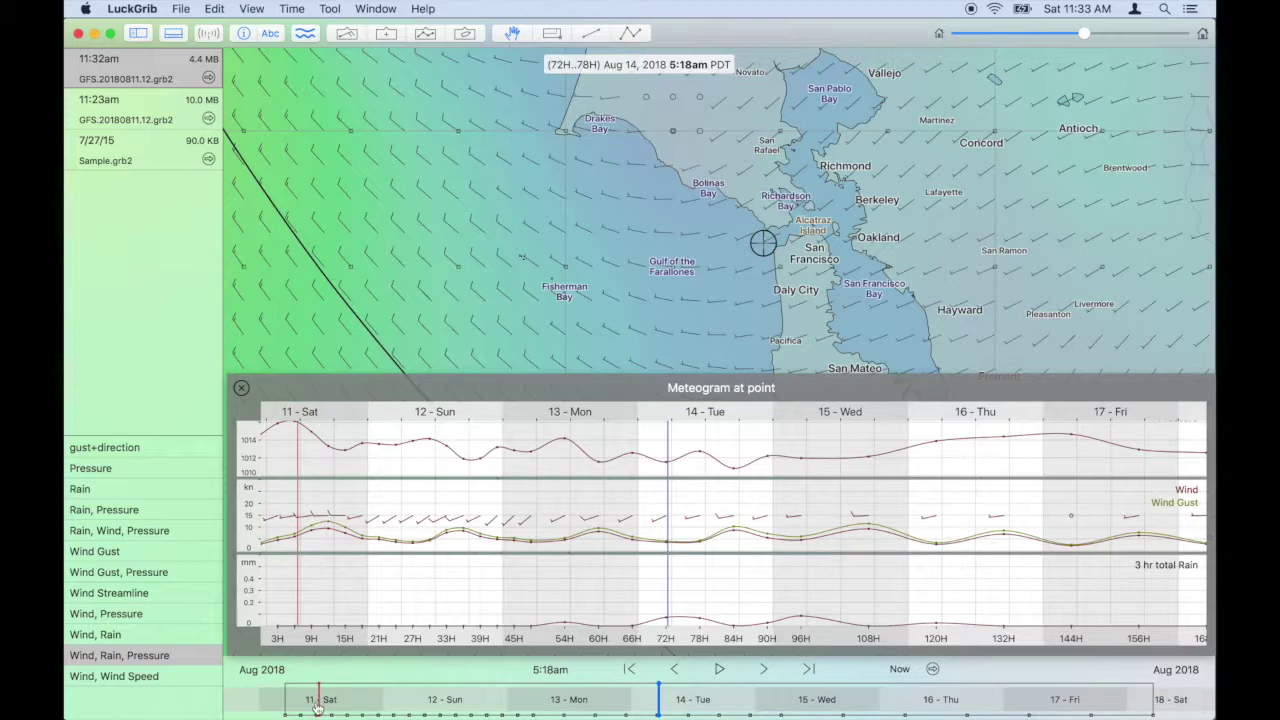
mouse_move(660, 705)
mouse_down()
mouse_move(681, 712)
mouse_move(670, 715)
mouse_up()
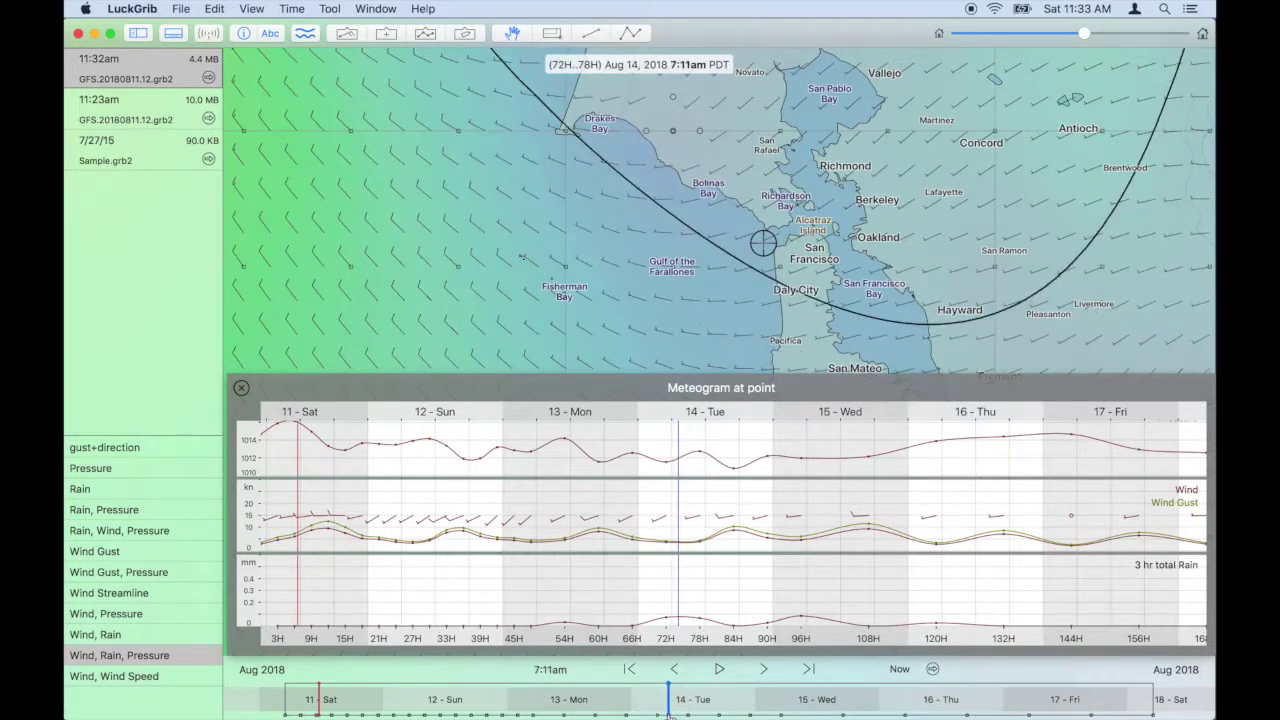
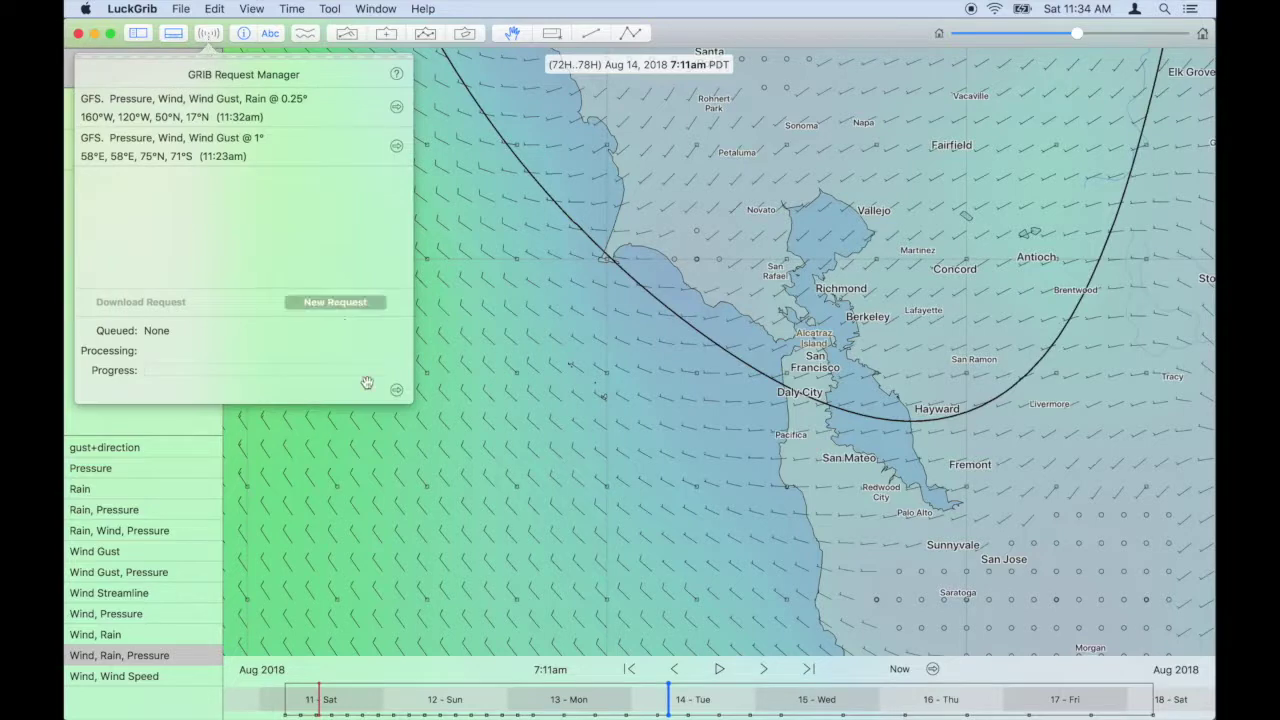
Step: Start a new request using the NAM Continental US regional model
click(342, 304)
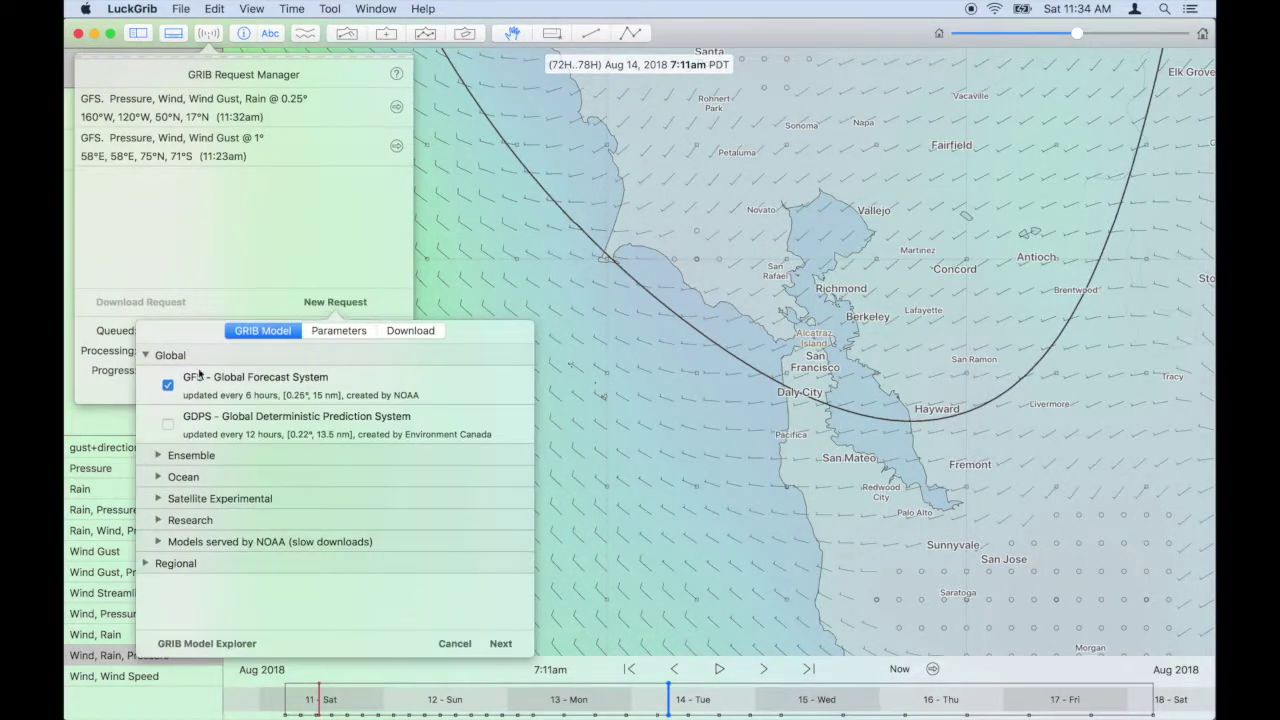
click(146, 564)
click(157, 586)
scroll(200, 590, down, 5)
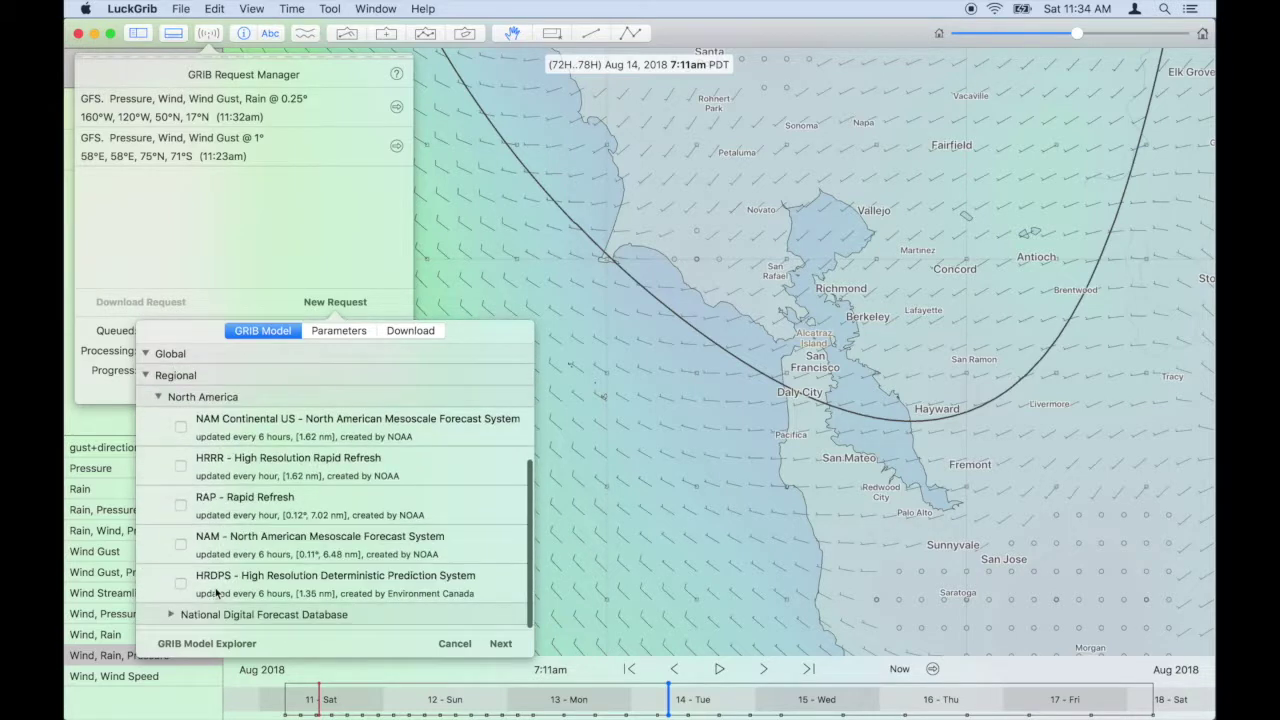
click(255, 431)
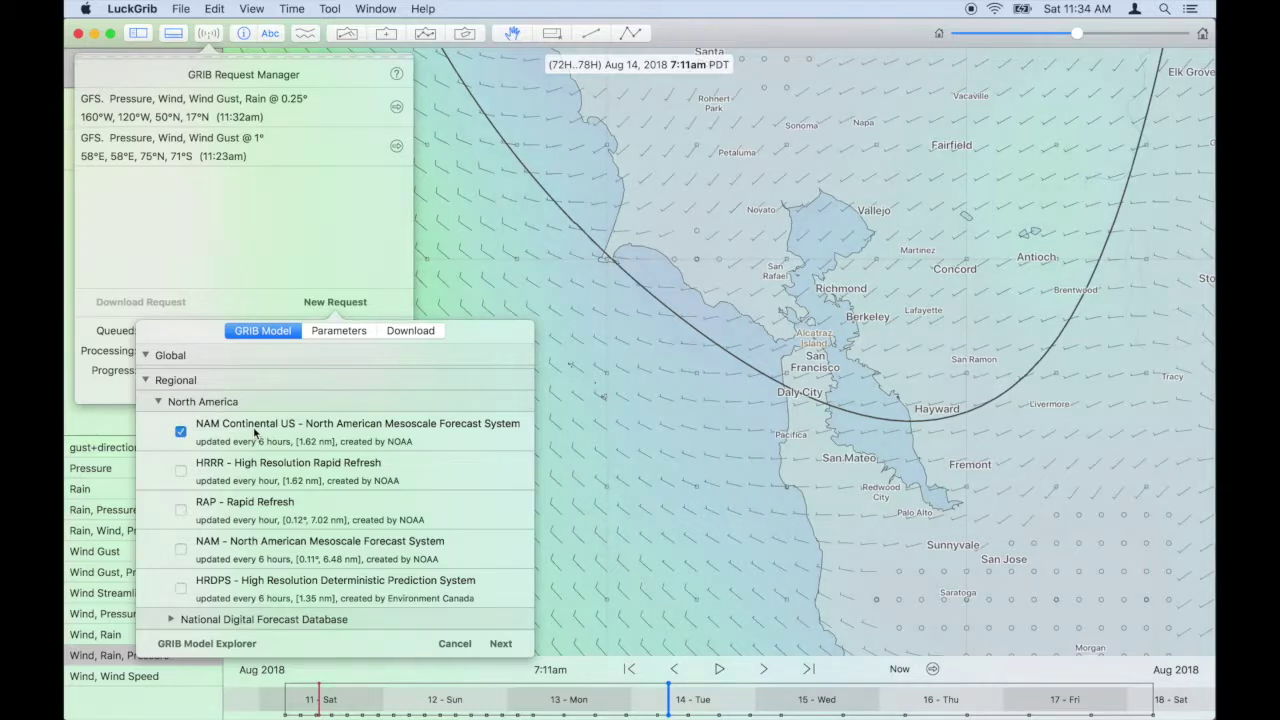
Step: Add total precipitation and composite reflectivity radar to the requested parameters
click(334, 331)
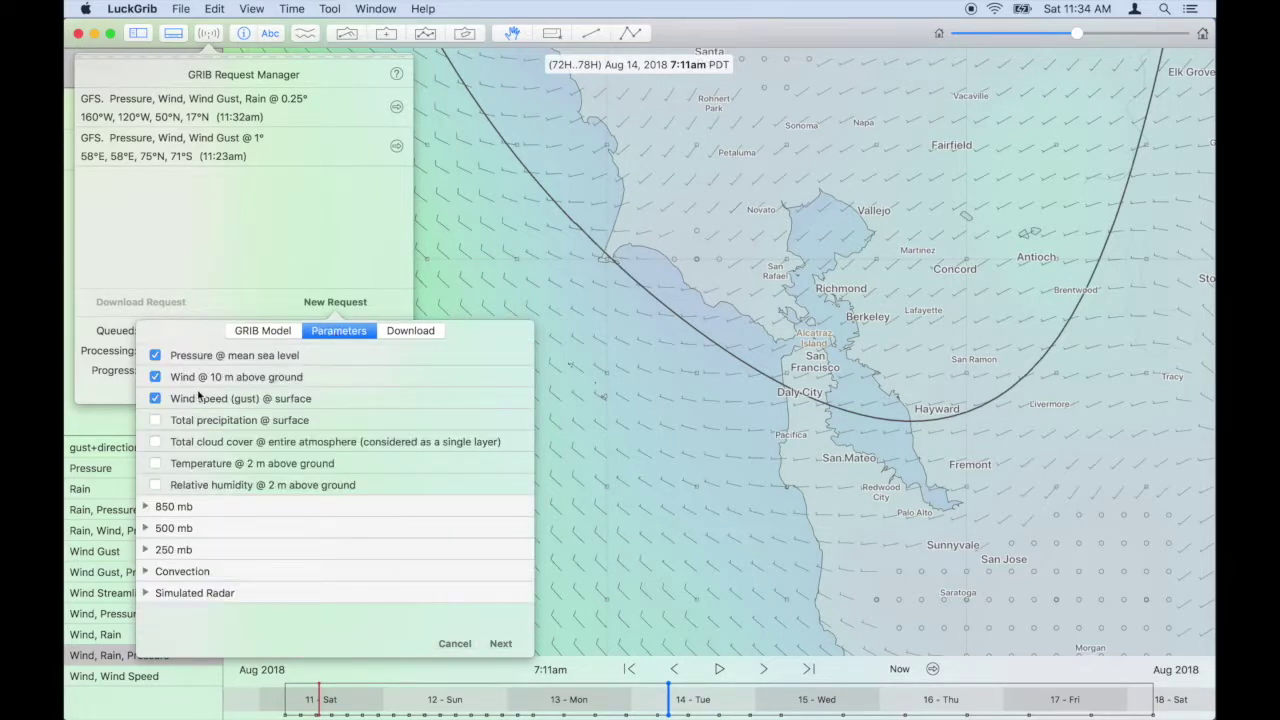
click(155, 421)
click(146, 592)
click(199, 616)
Step: Keep Automatic resolution, request all available forecasts, and start the download
click(410, 331)
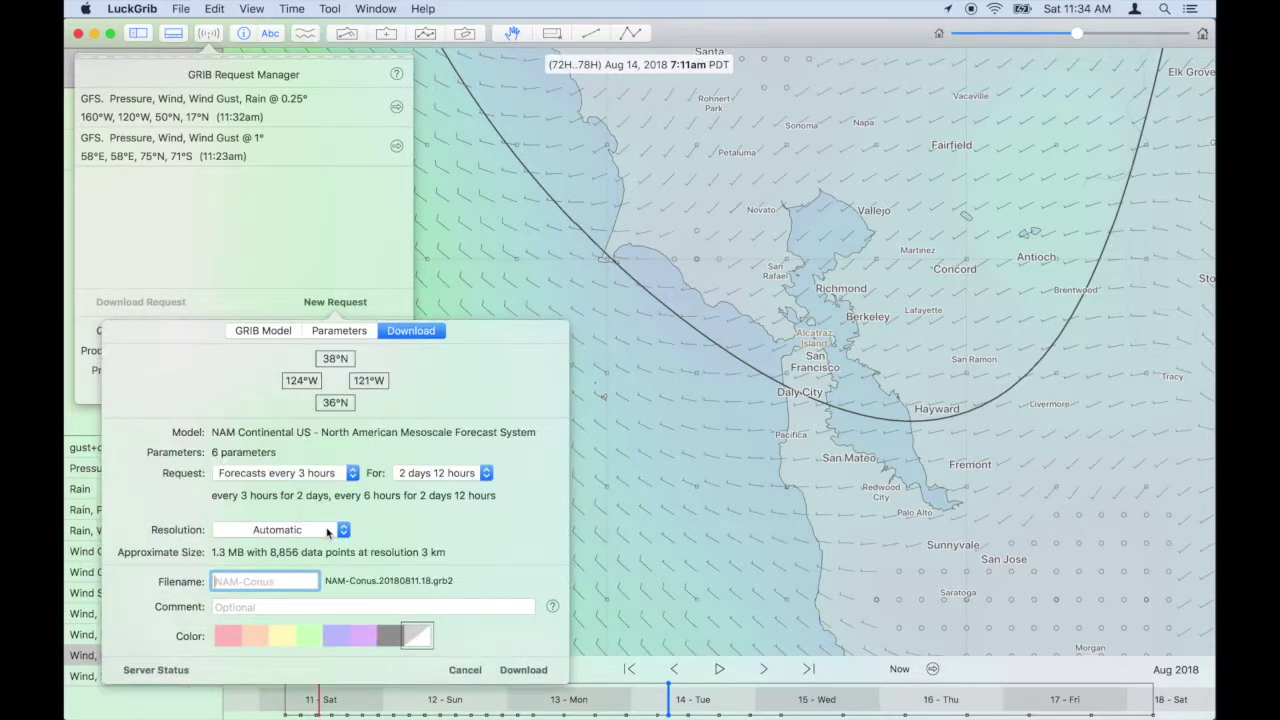
click(327, 533)
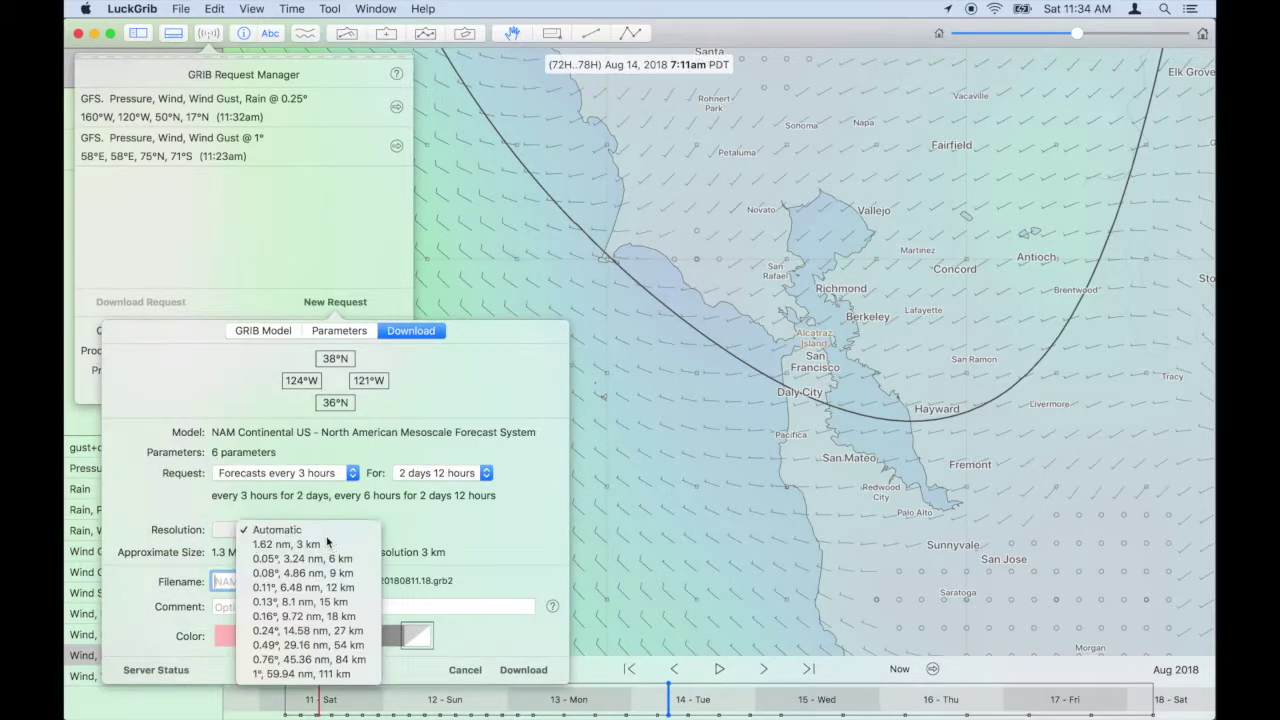
click(327, 539)
click(318, 474)
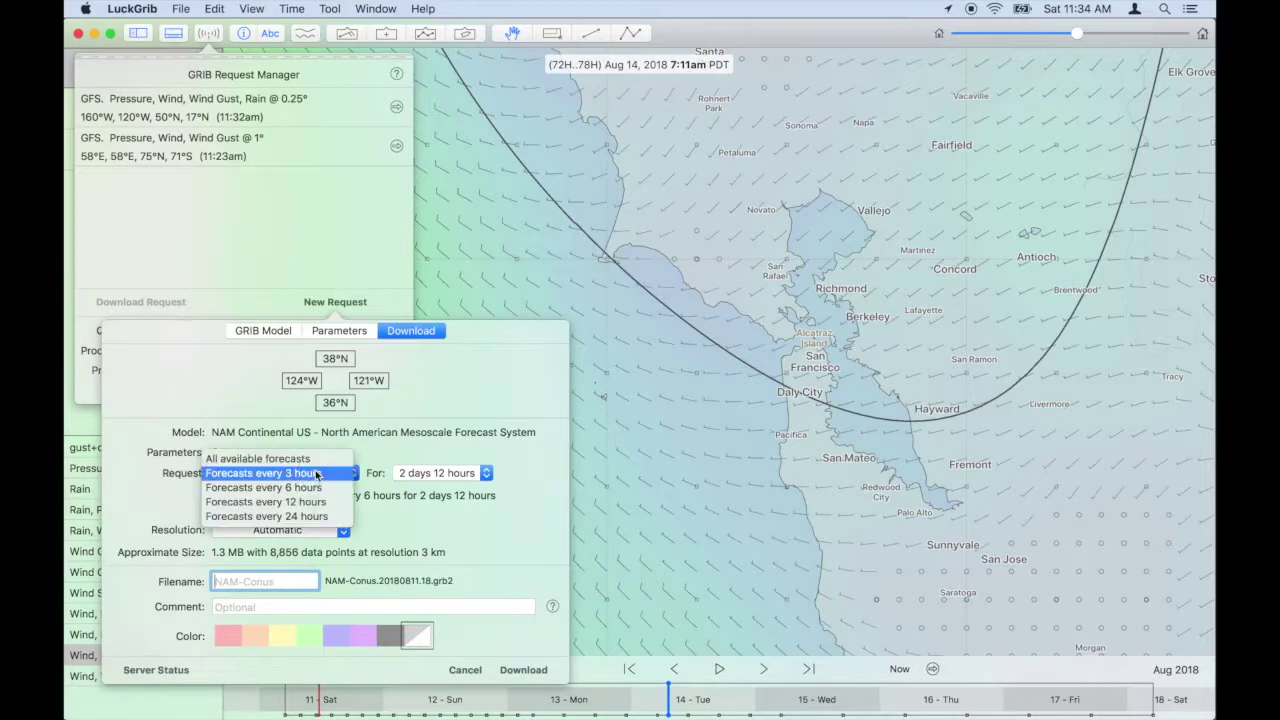
click(275, 455)
click(523, 669)
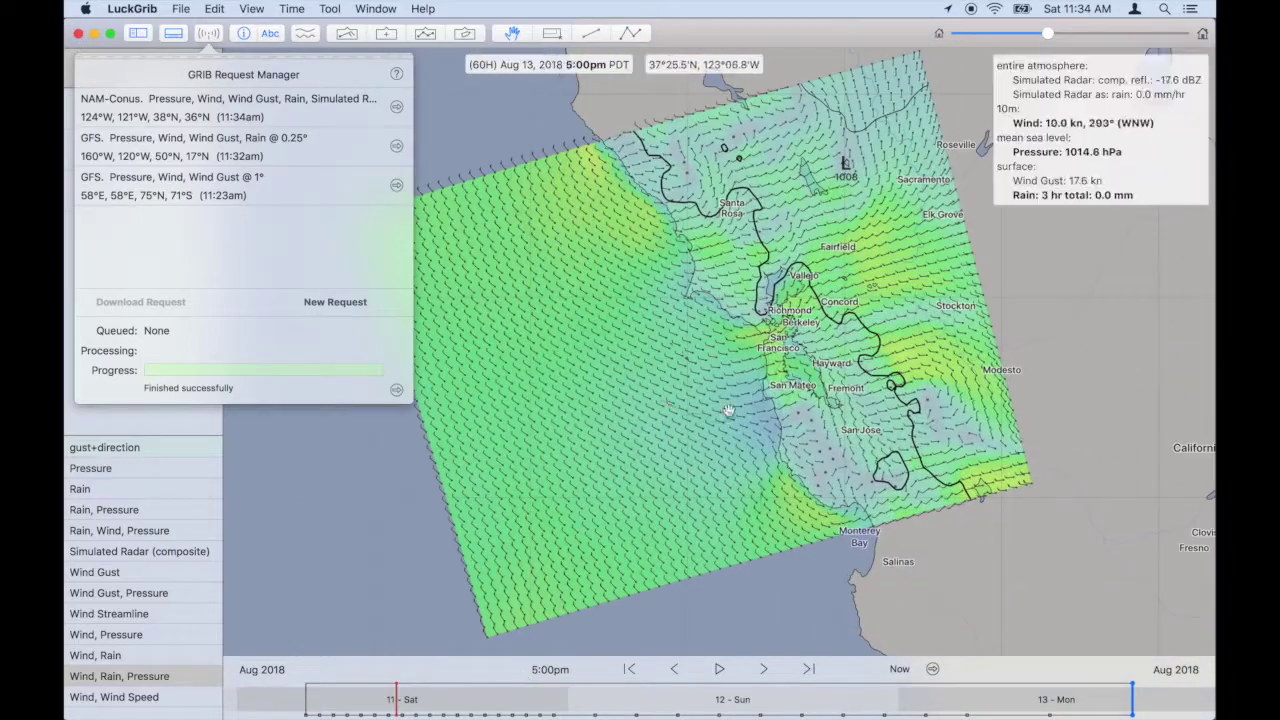
Step: Close the request list and display the 11:32am GFS file, then the NAM-Conus file
scroll(768, 327, up, 3)
scroll(768, 327, up, 2)
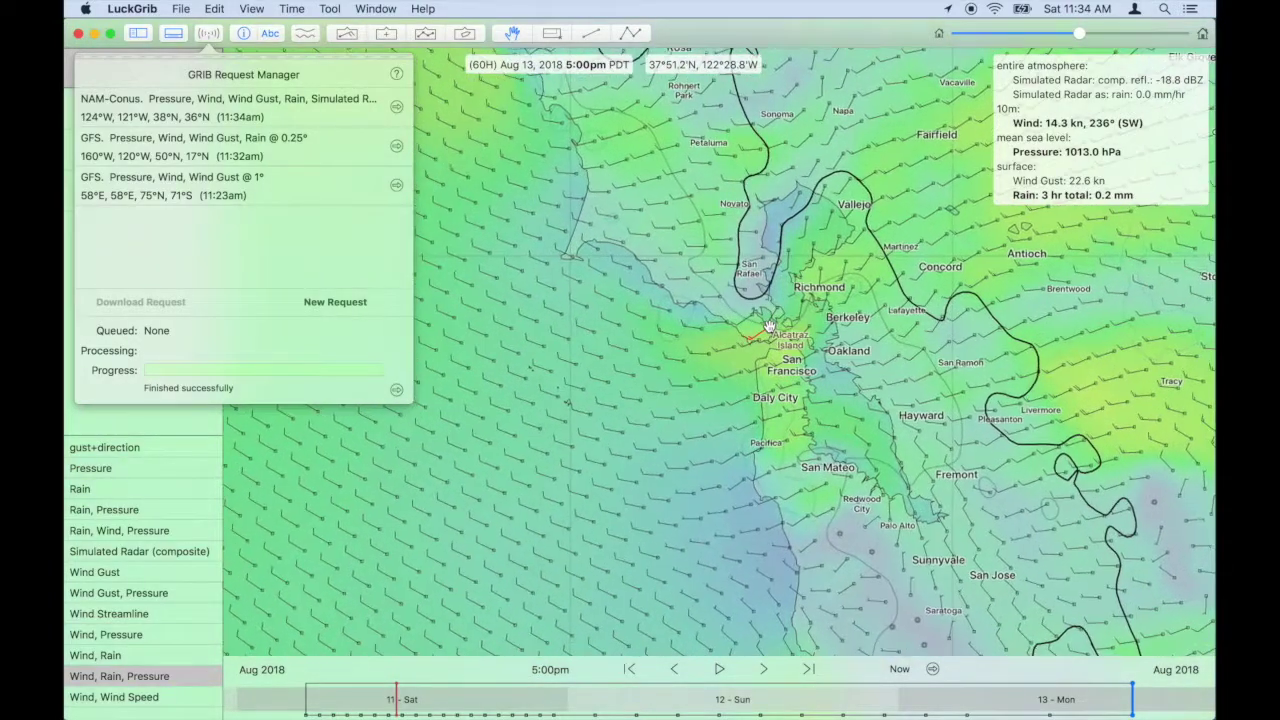
click(768, 327)
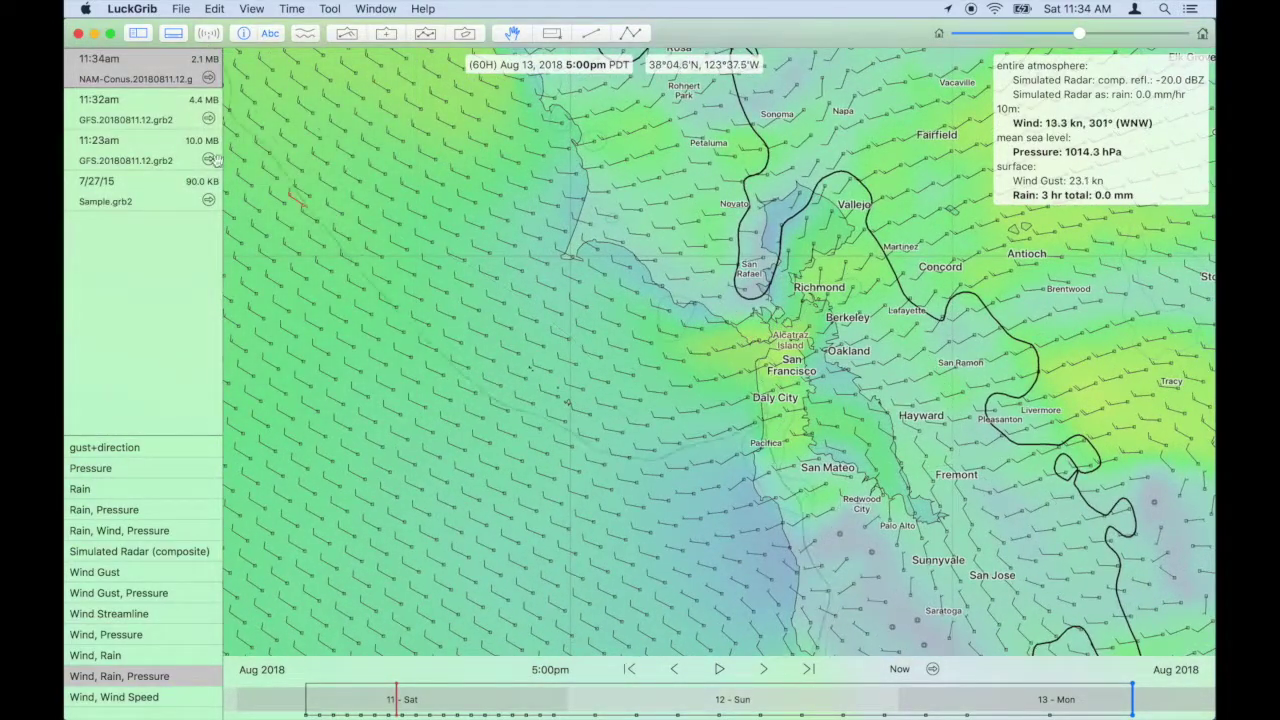
click(119, 116)
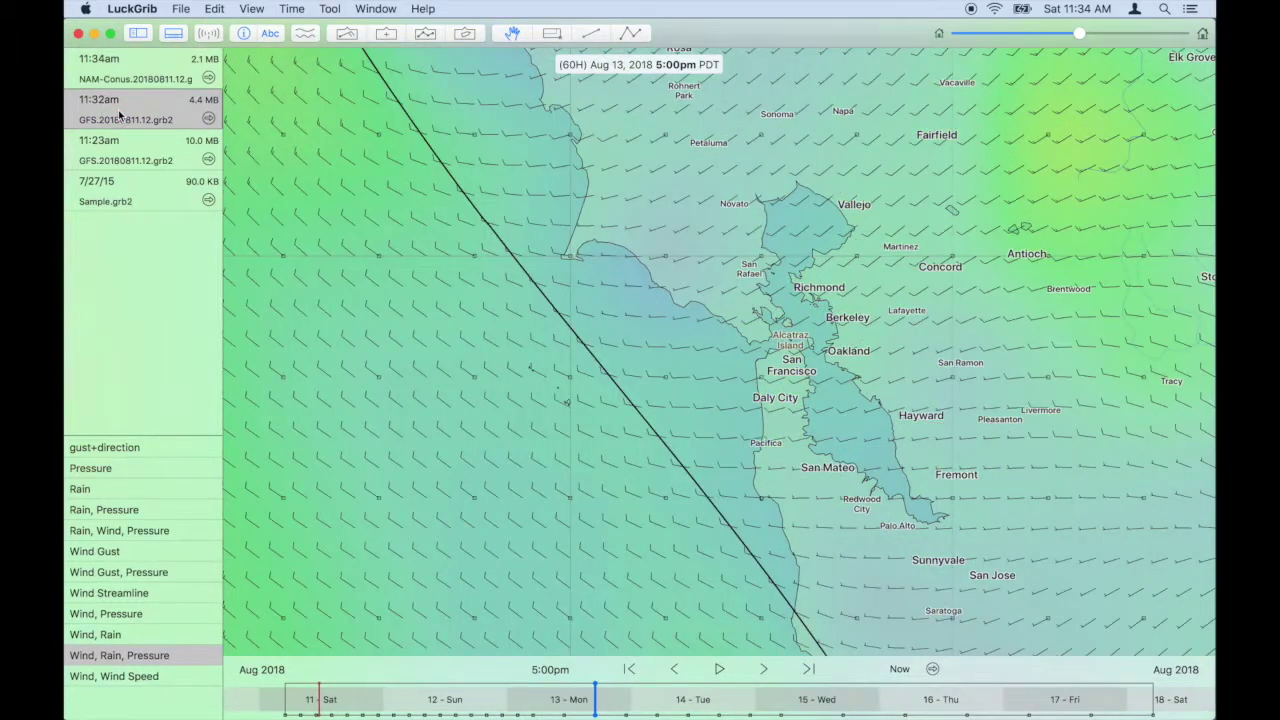
scroll(773, 360, up, 1)
scroll(773, 360, up, 1)
click(140, 73)
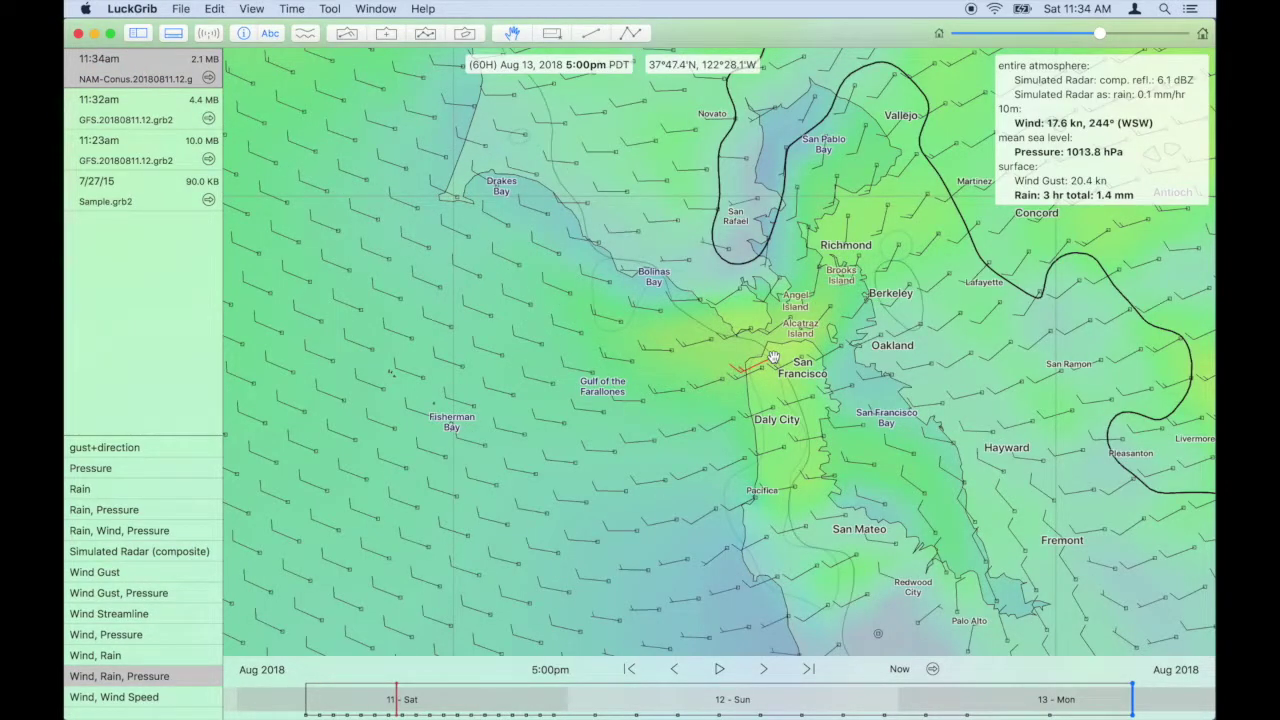
Step: Toggle repeatedly between the NAM and GFS wind forecasts to compare them
scroll(773, 357, up, 2)
scroll(773, 357, down, 1)
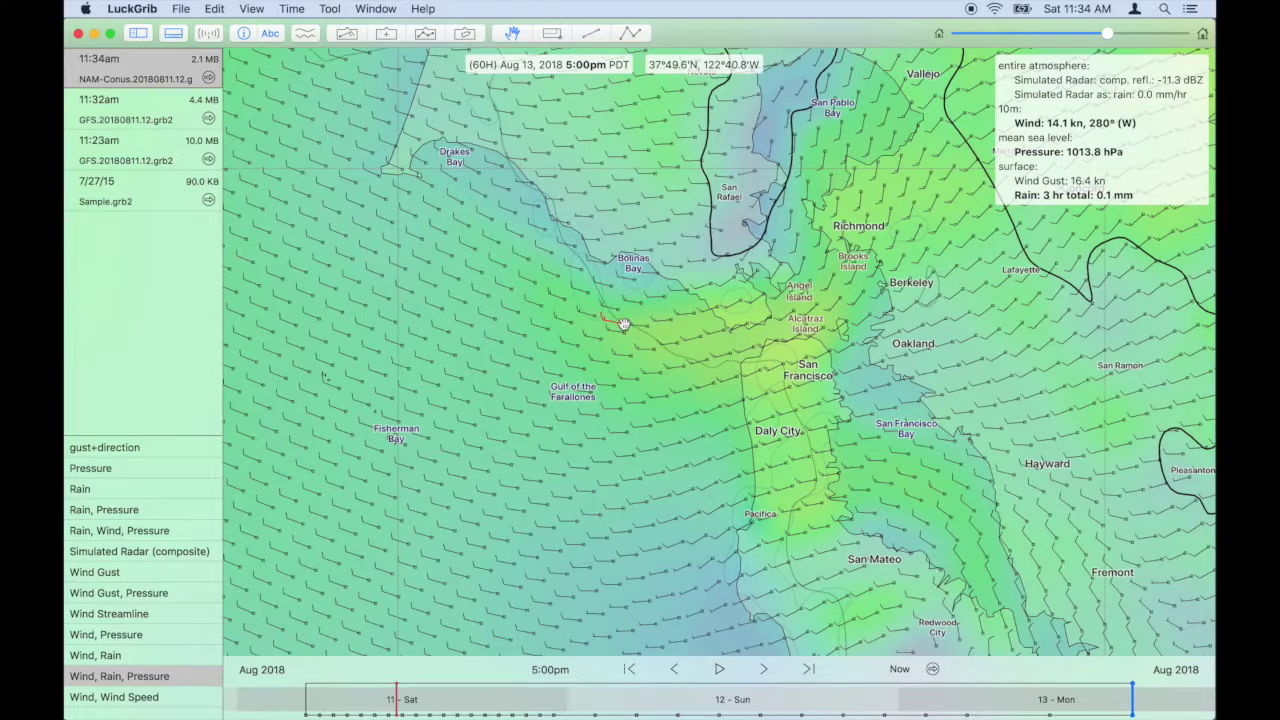
key(Down)
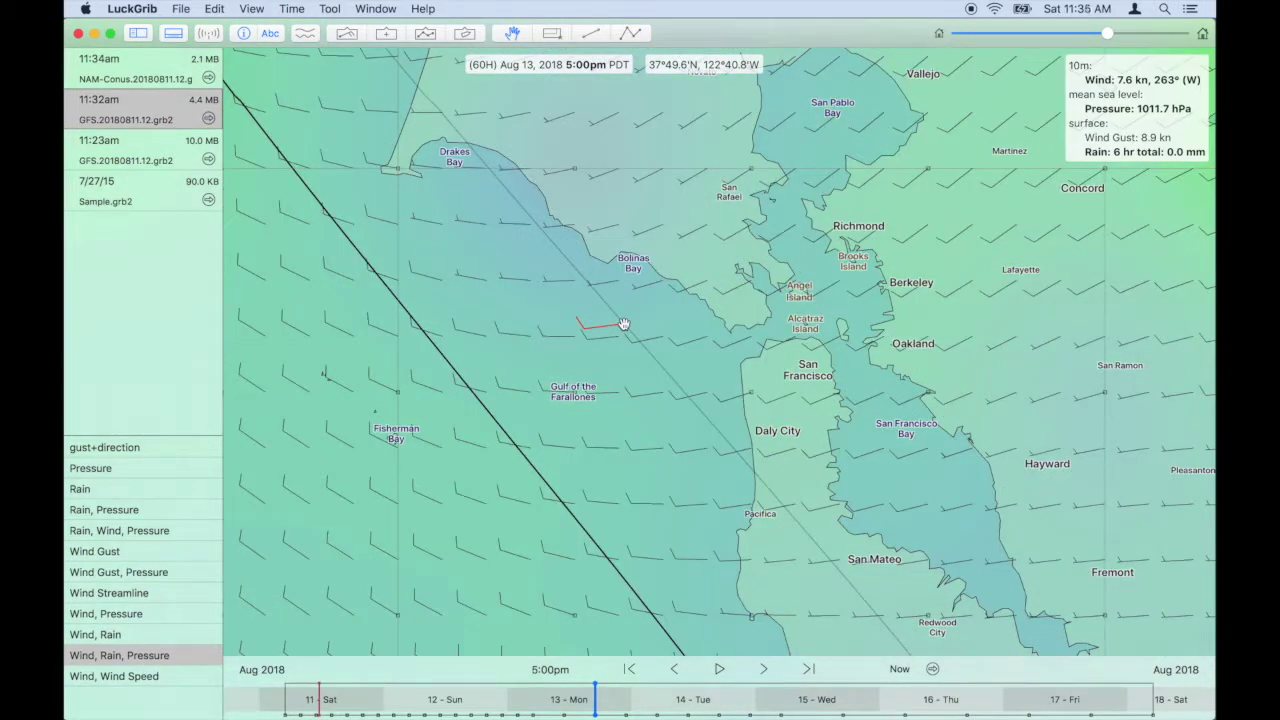
key(Up)
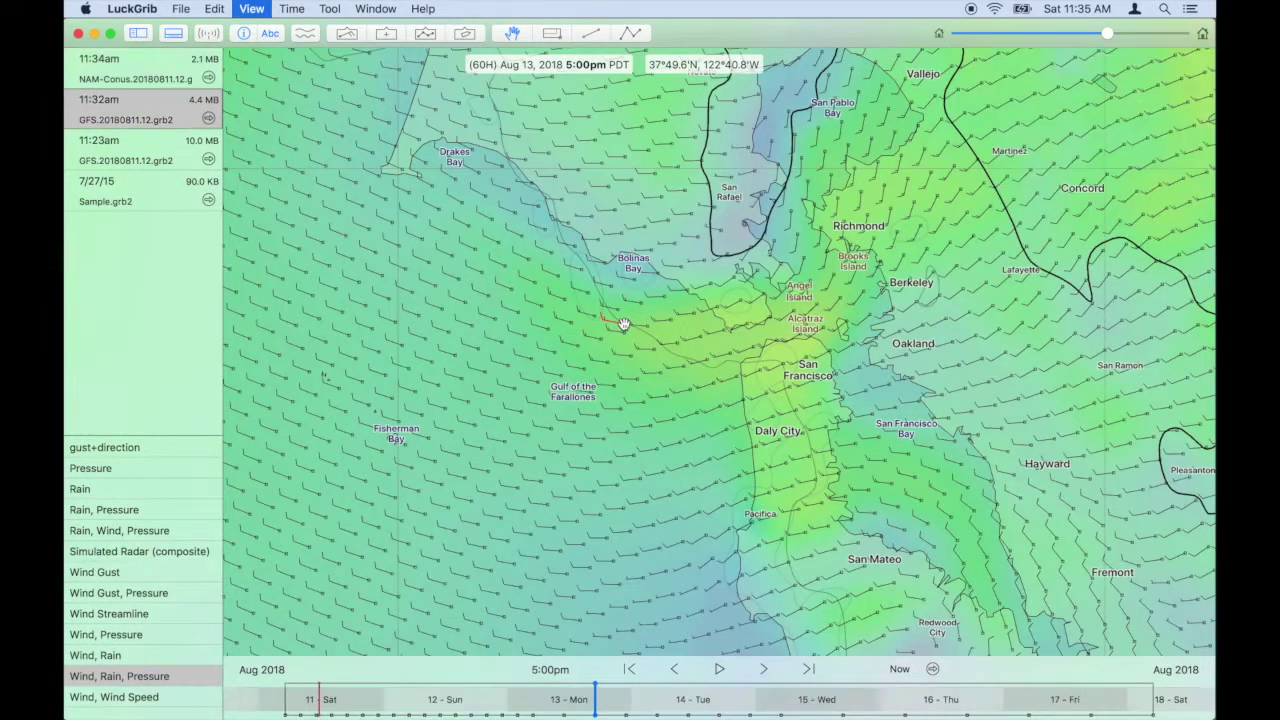
key(Down)
key(Up)
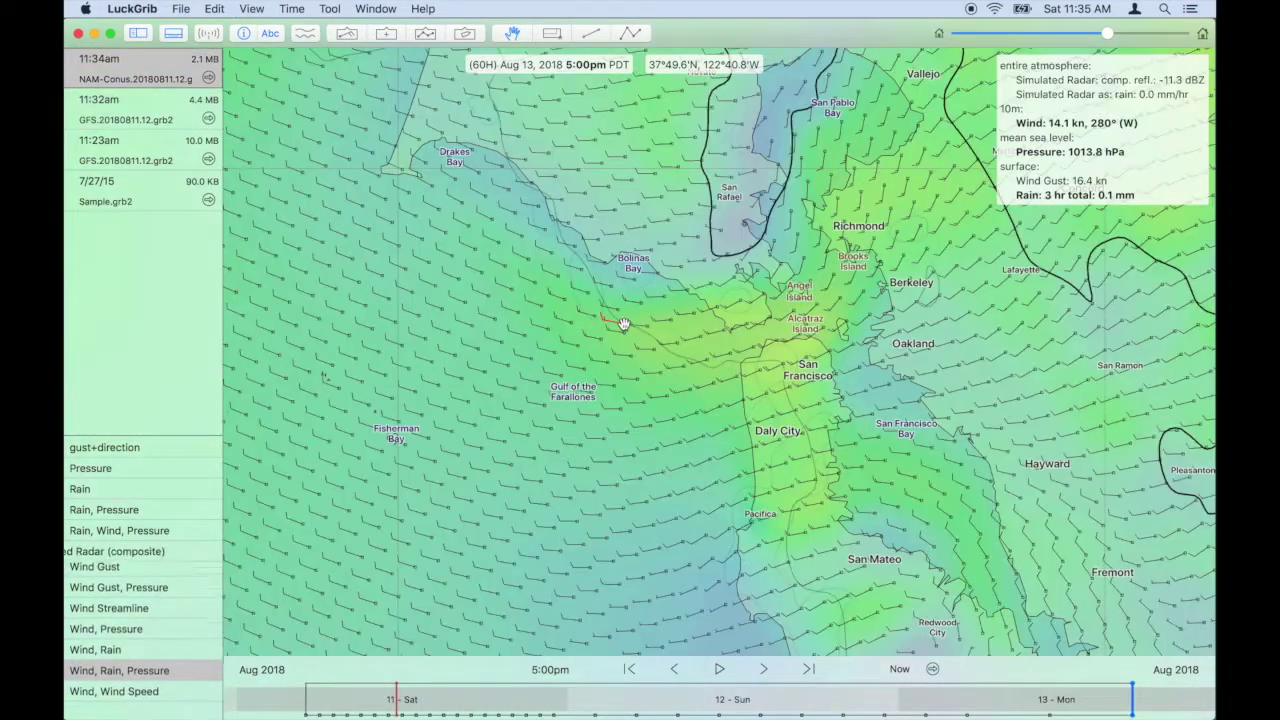
key(Down)
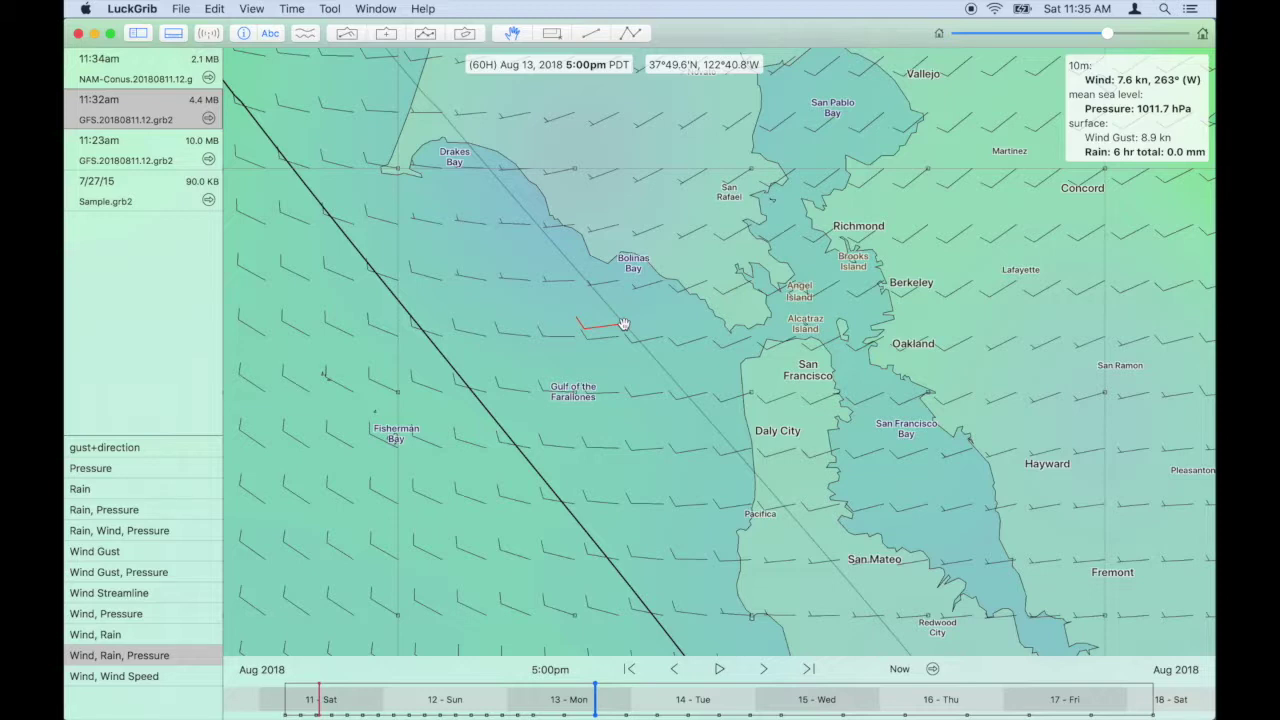
key(Up)
key(Down)
key(Up)
key(Down)
key(Up)
key(Down)
key(Up)
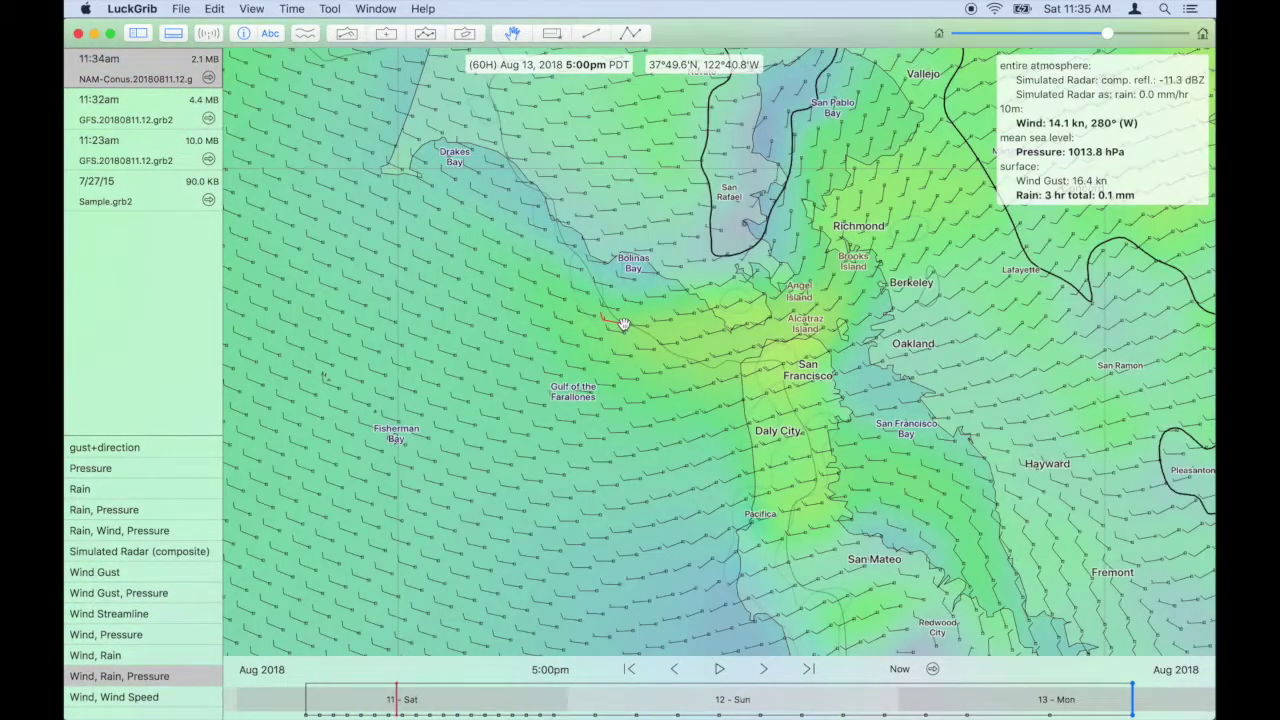
Step: Settle on the denser NAM forecast and briefly check a point meteogram
key(Down)
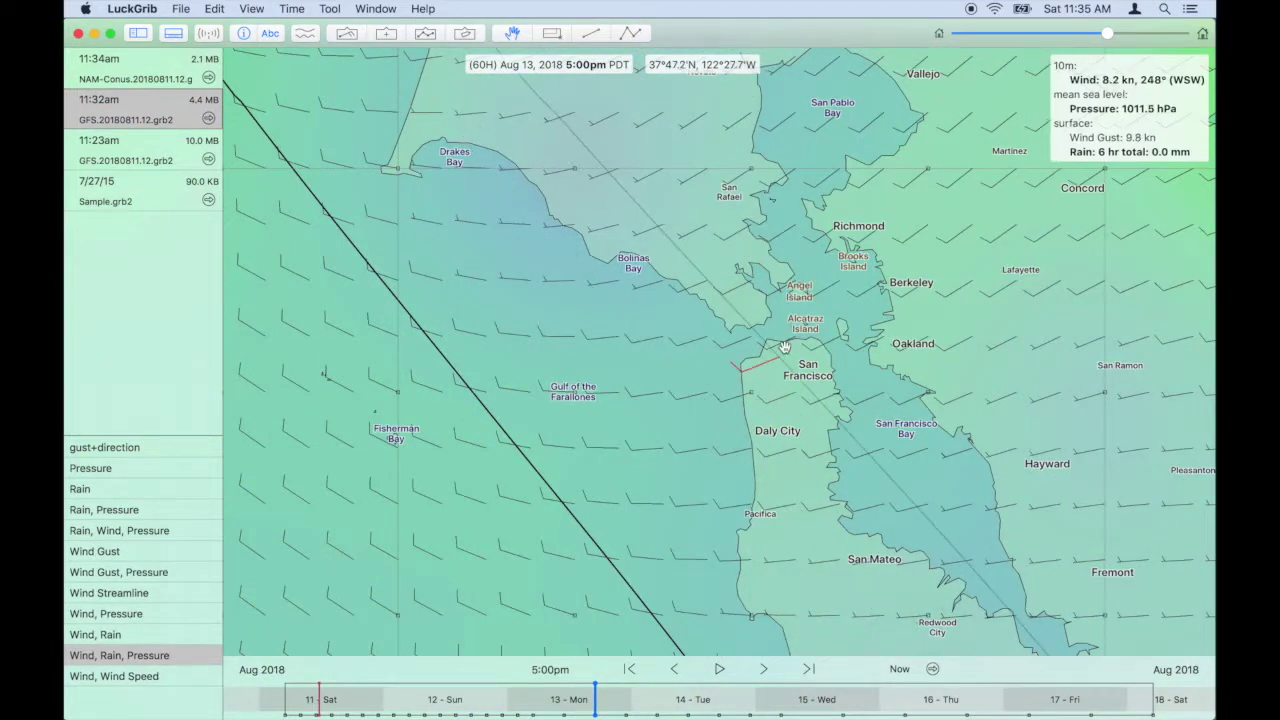
key(Up)
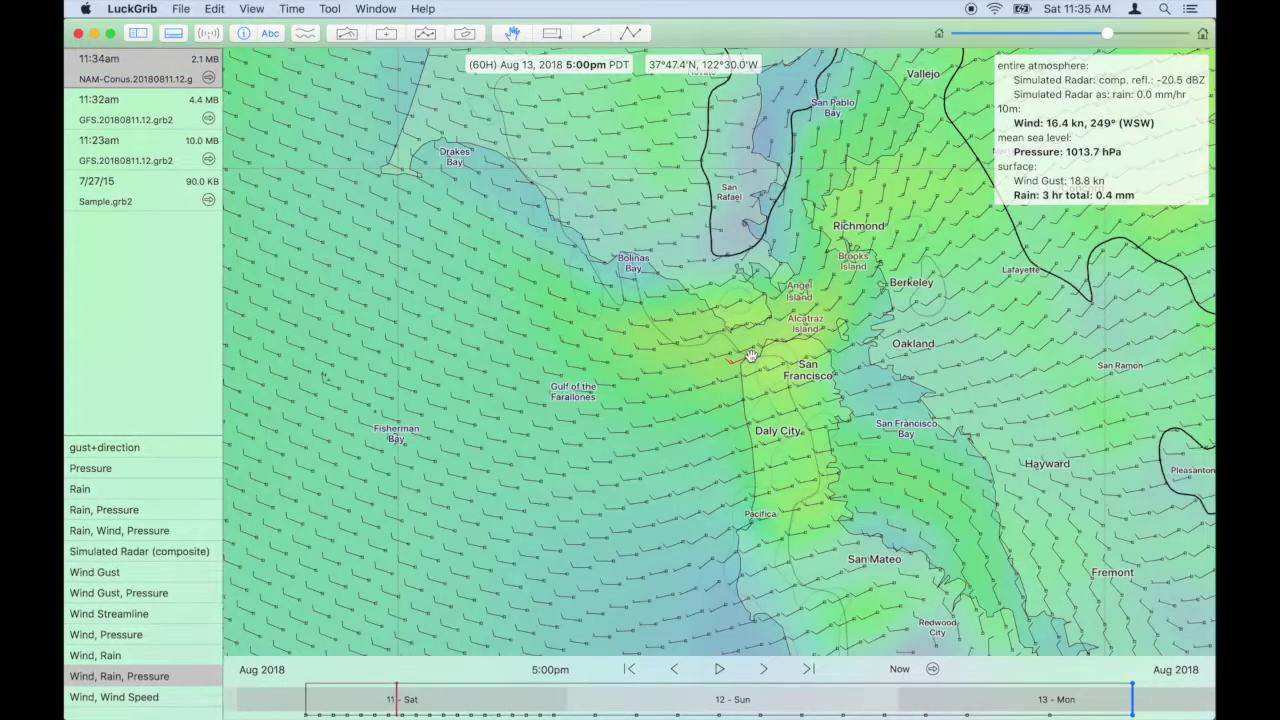
click(308, 33)
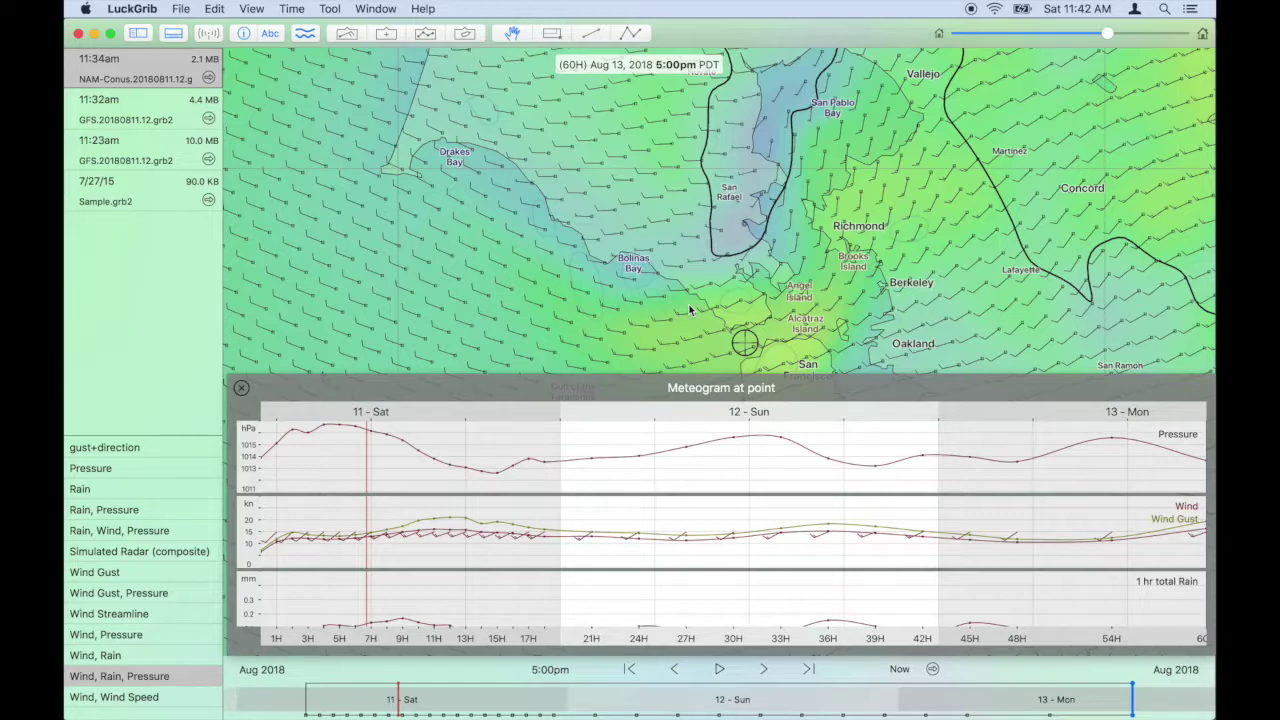
click(241, 387)
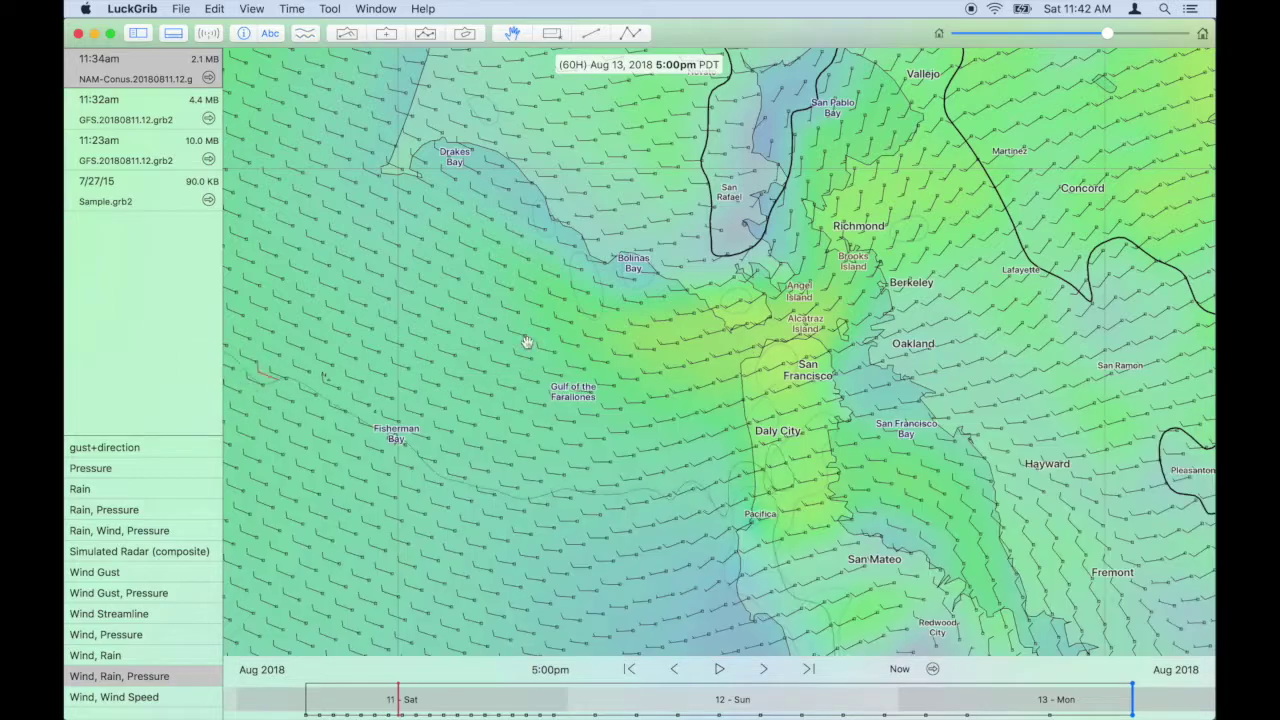
Step: Zoom out from the US, pan east across the Atlantic, and zoom in on Gibraltar
scroll(527, 343, down, 10)
scroll(684, 353, down, 8)
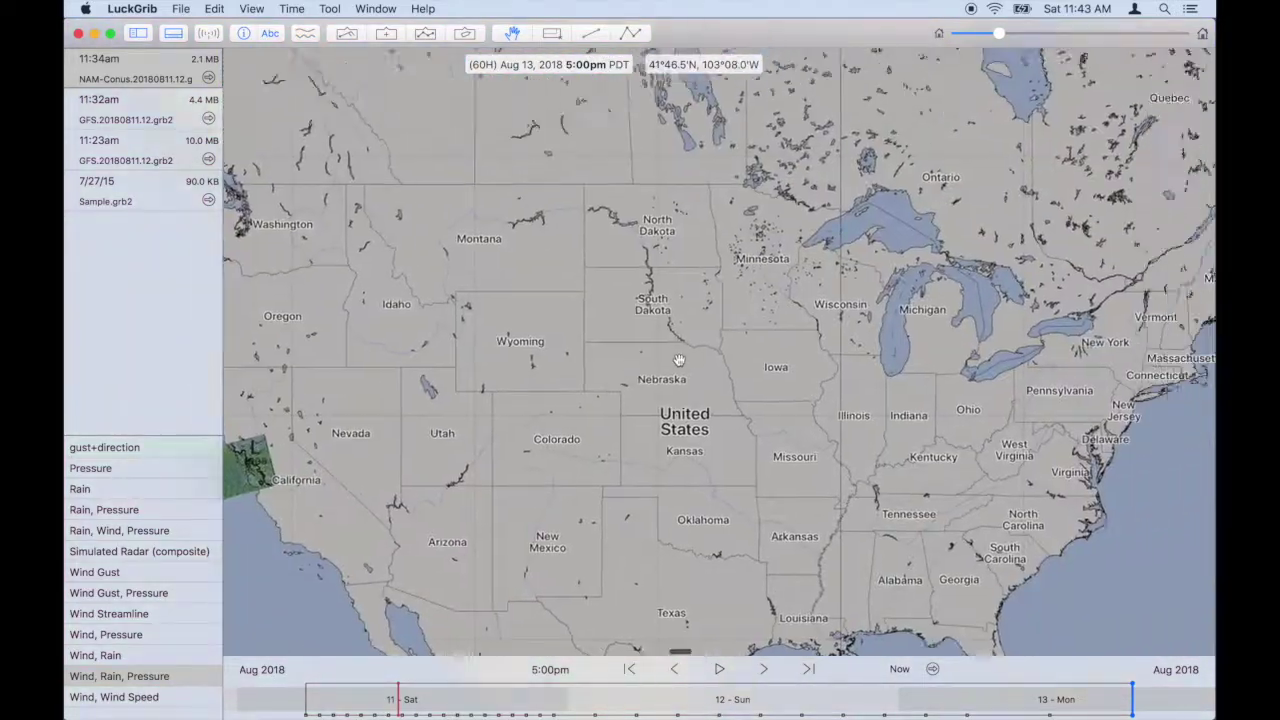
scroll(679, 360, right, 20)
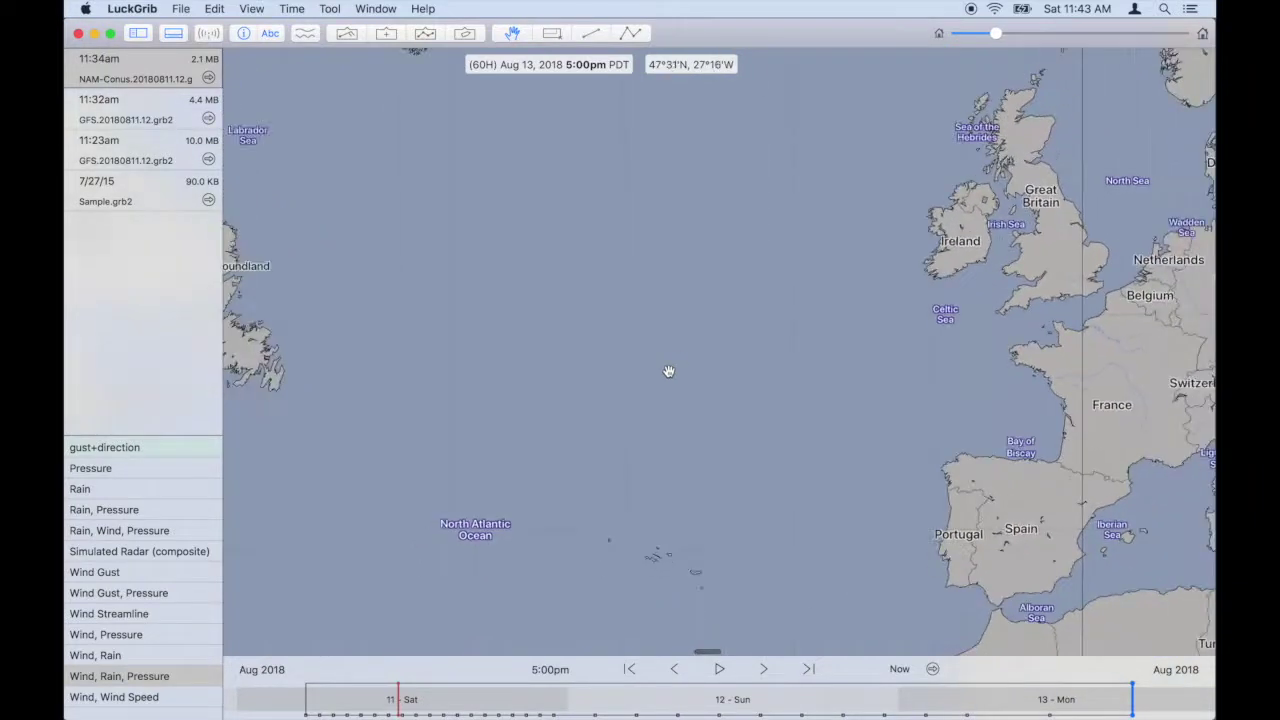
scroll(669, 372, right, 10)
scroll(669, 370, down, 8)
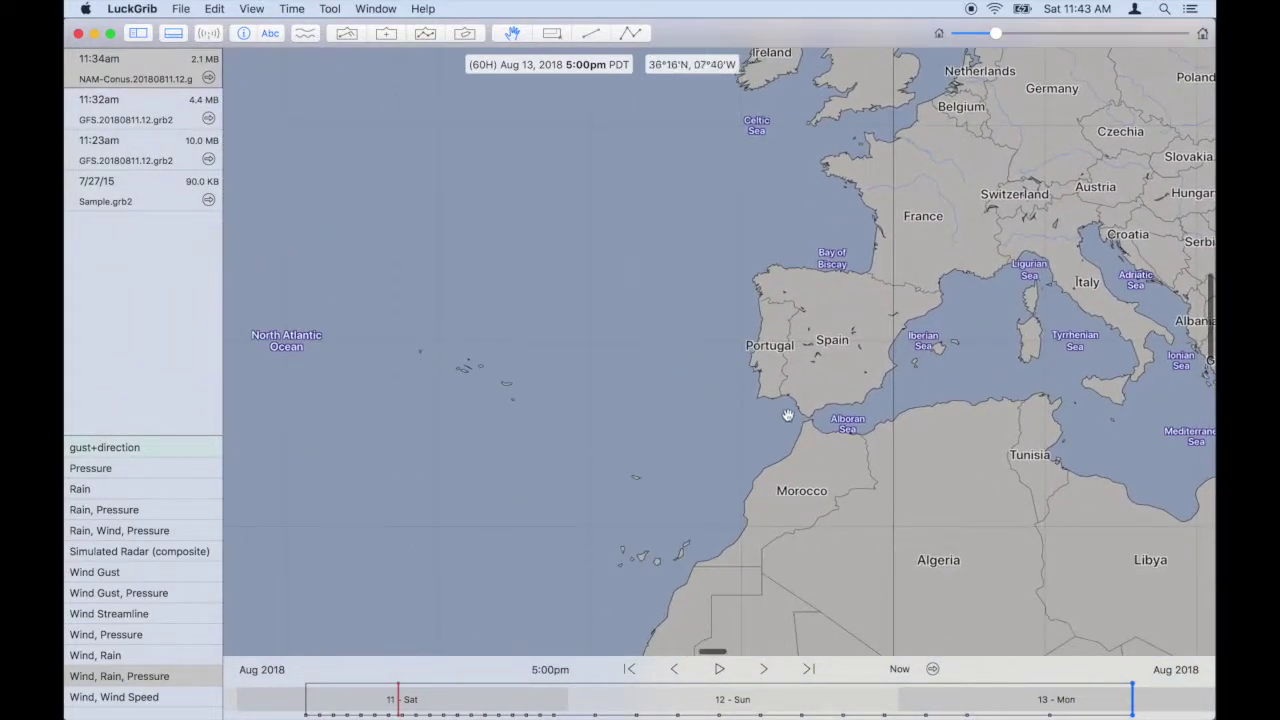
scroll(785, 414, up, 5)
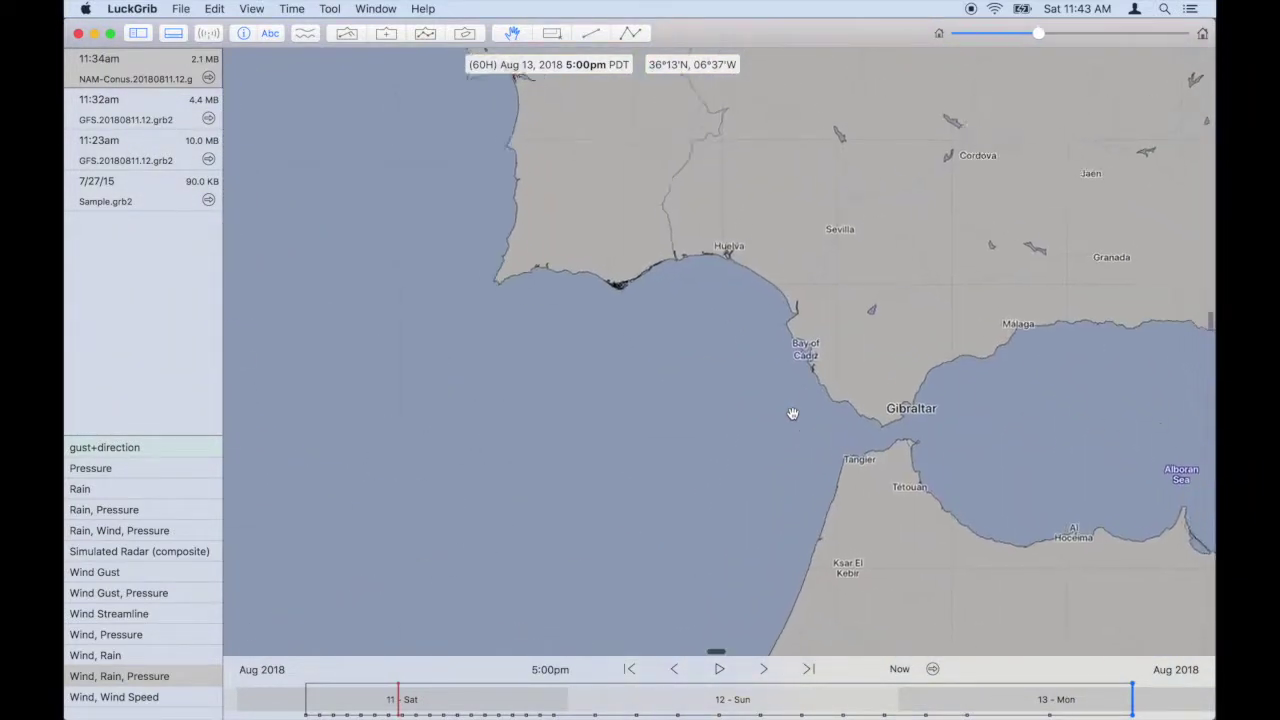
scroll(792, 413, right, 3)
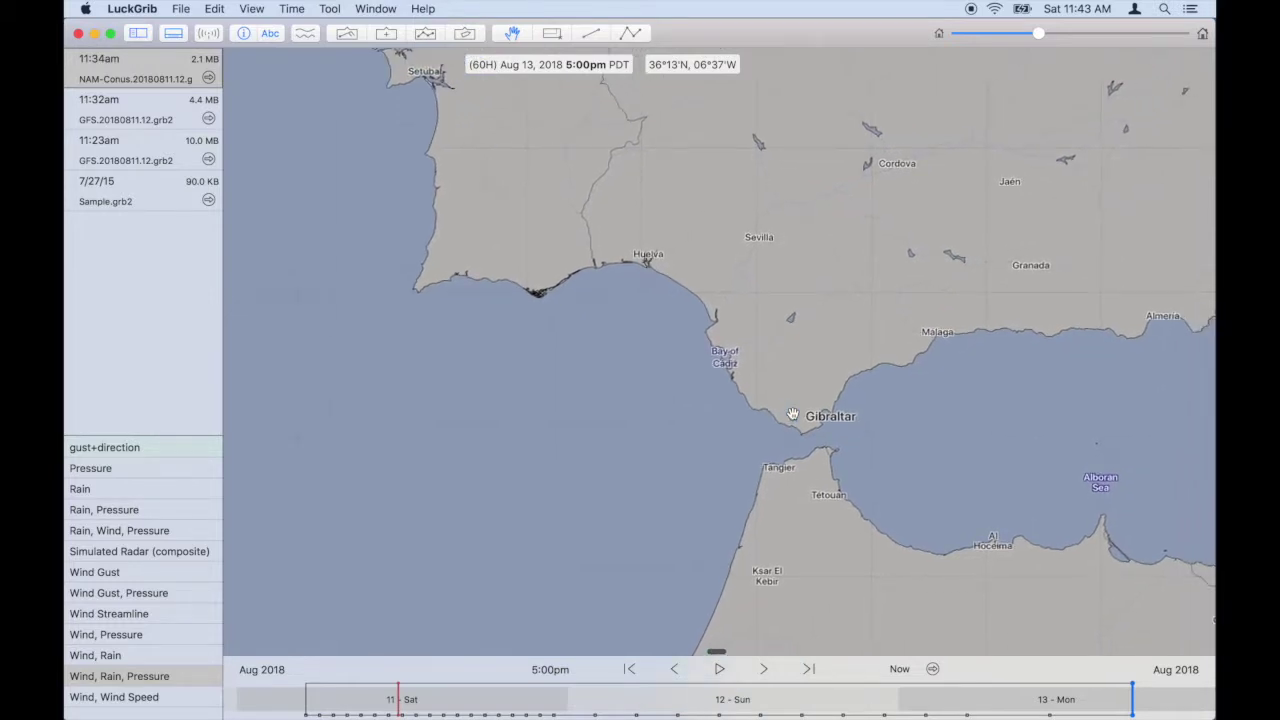
scroll(792, 413, right, 2)
scroll(792, 413, down, 2)
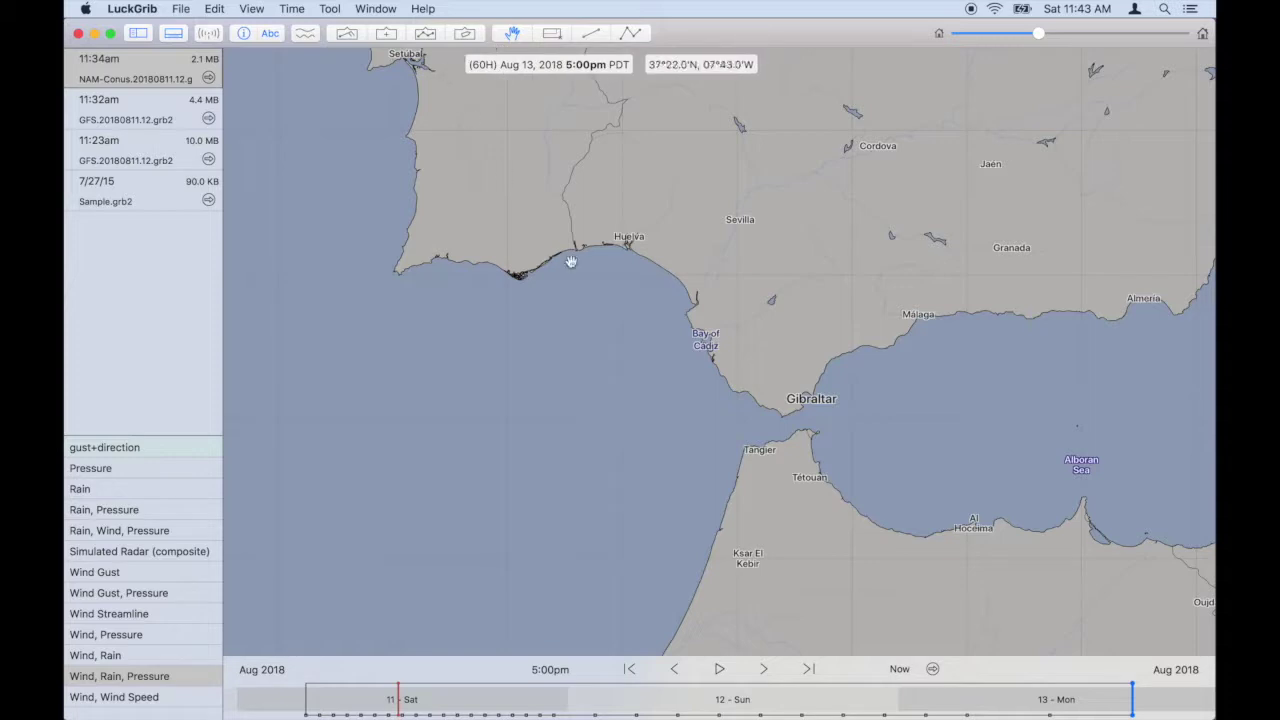
scroll(621, 361, down, 2)
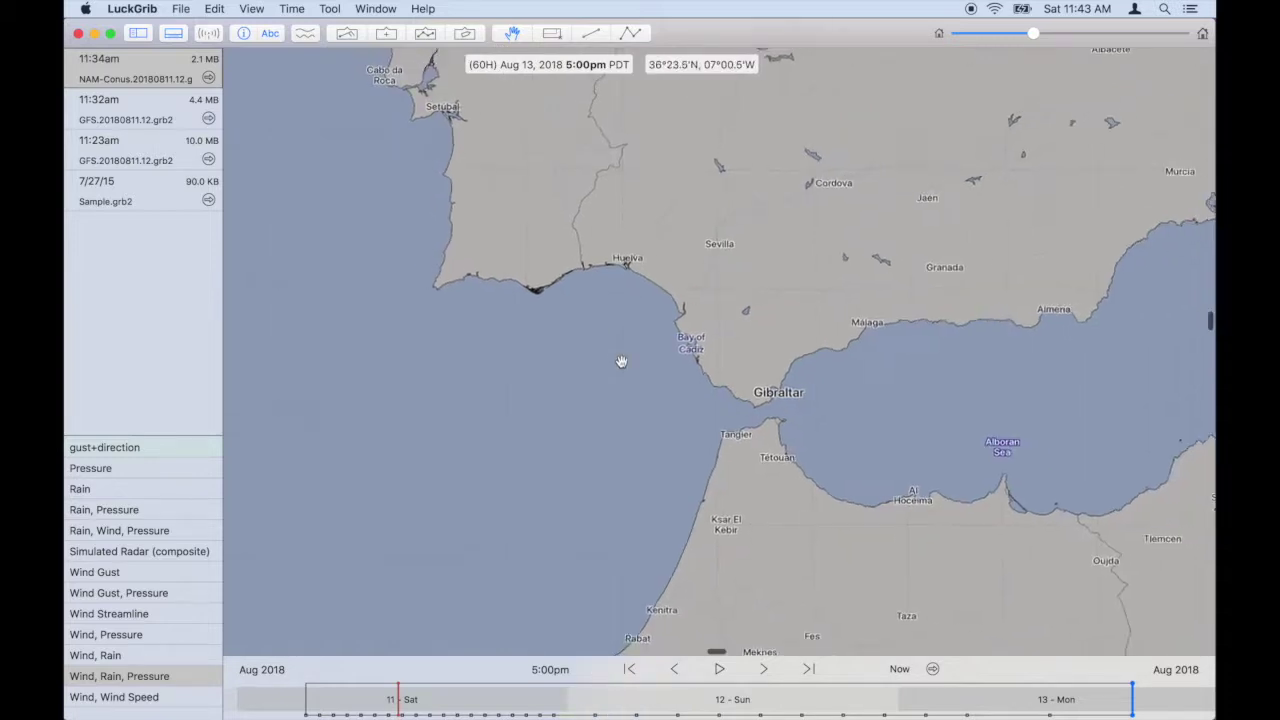
Step: Start a new request using the Icon - DWD European regional model
click(208, 33)
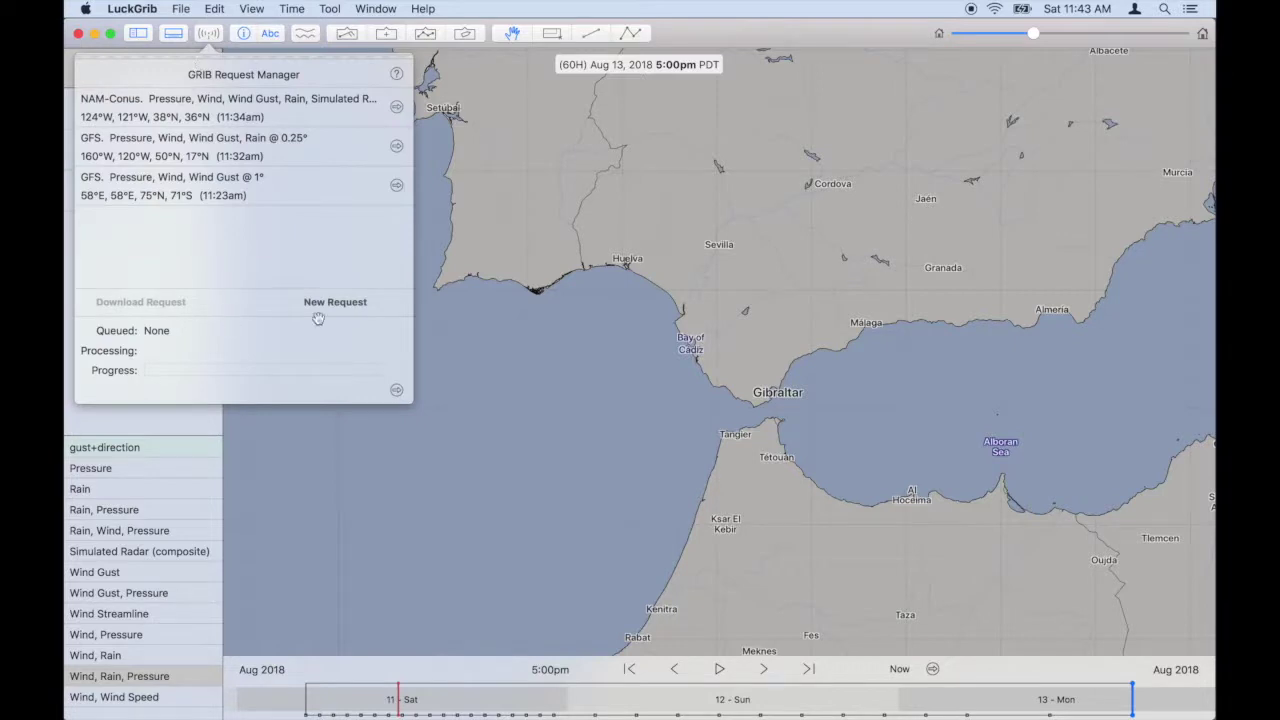
click(334, 302)
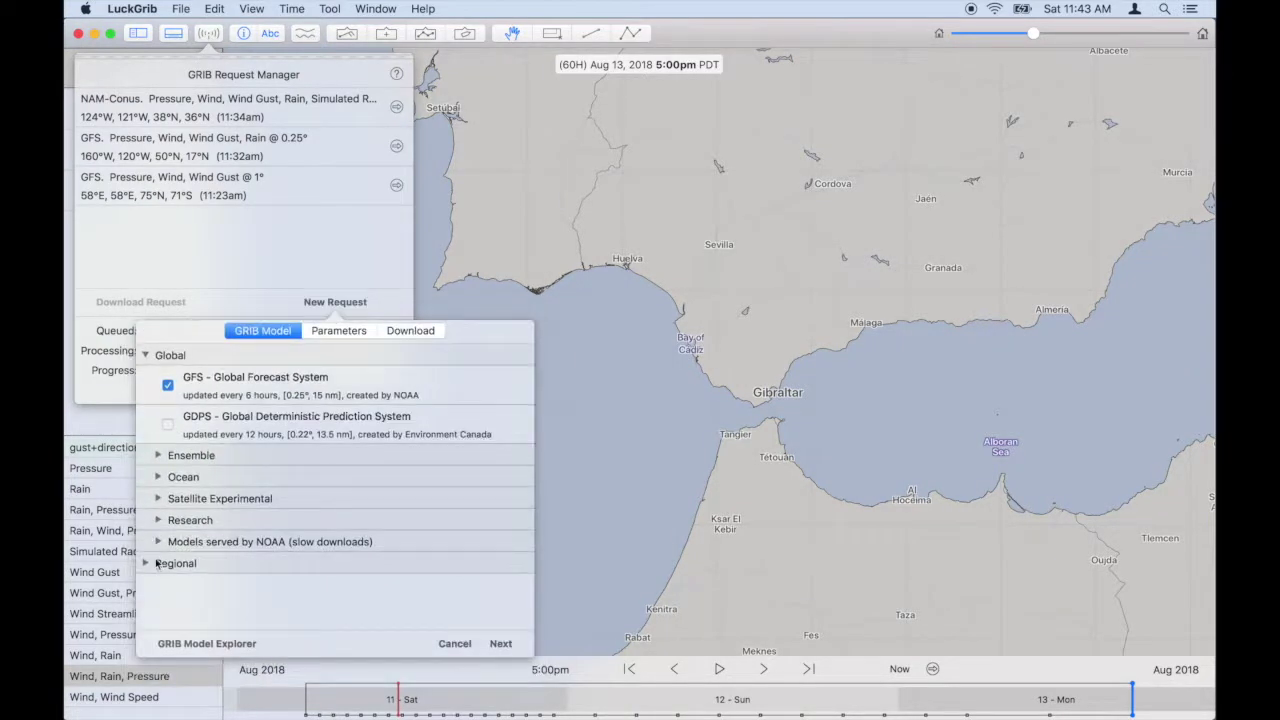
click(147, 564)
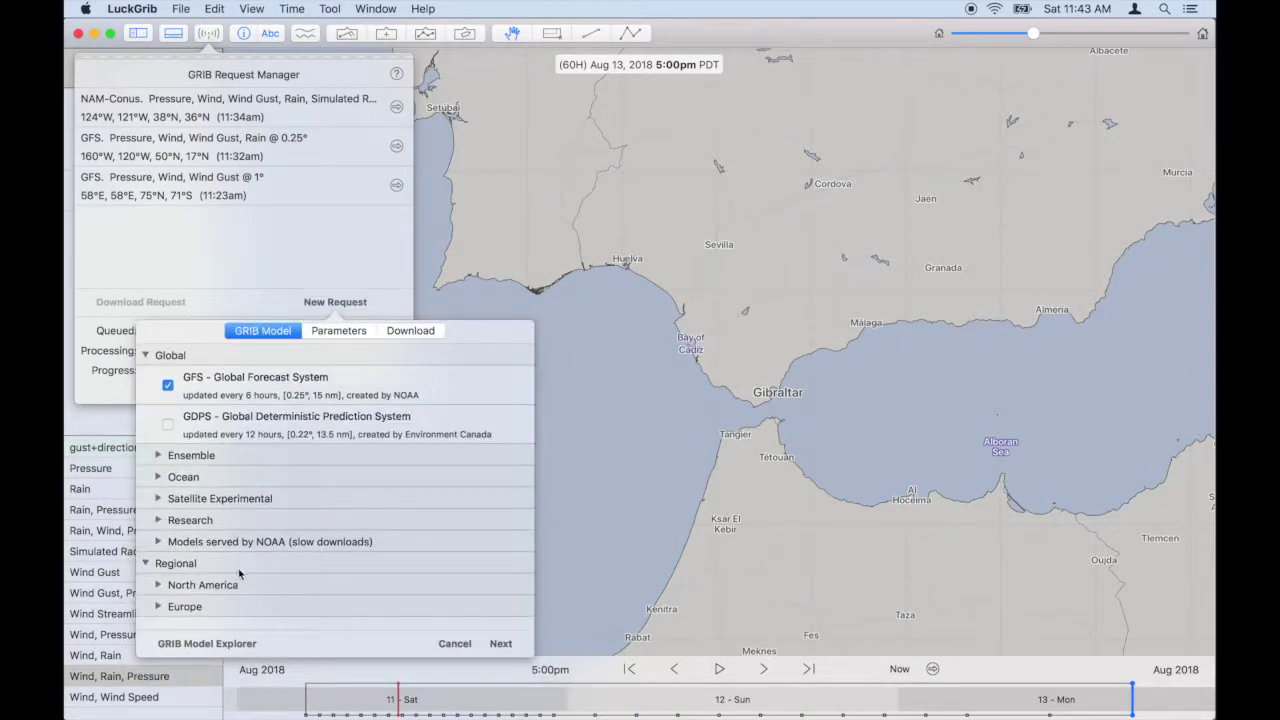
click(157, 607)
scroll(226, 601, down, 5)
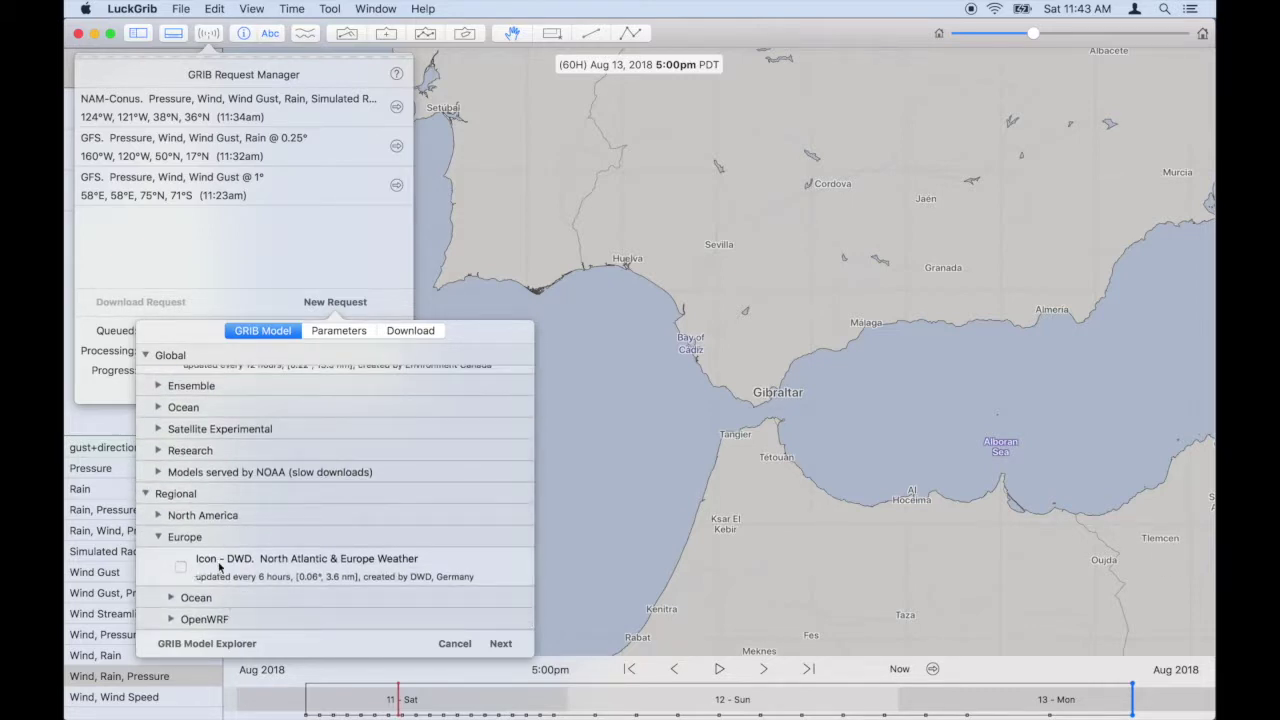
click(181, 567)
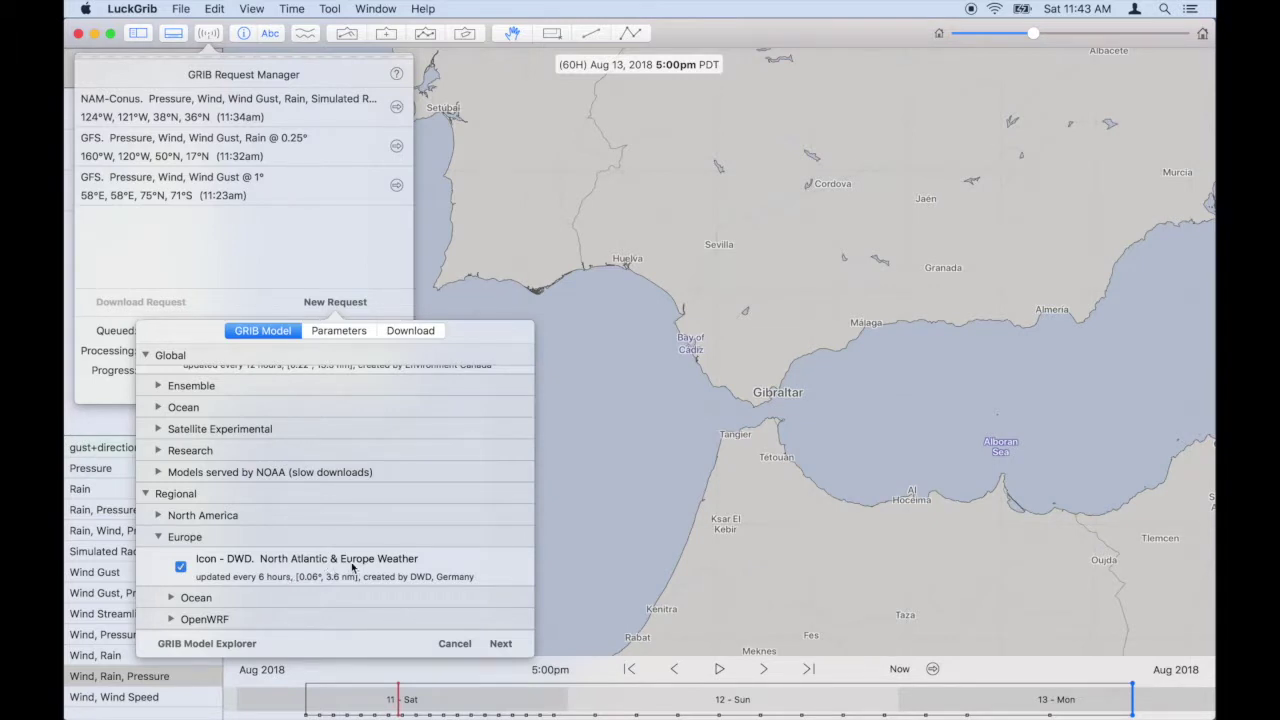
Step: Keep the pressure and wind parameters, set resolution to 0.06°, and download
click(500, 643)
click(340, 331)
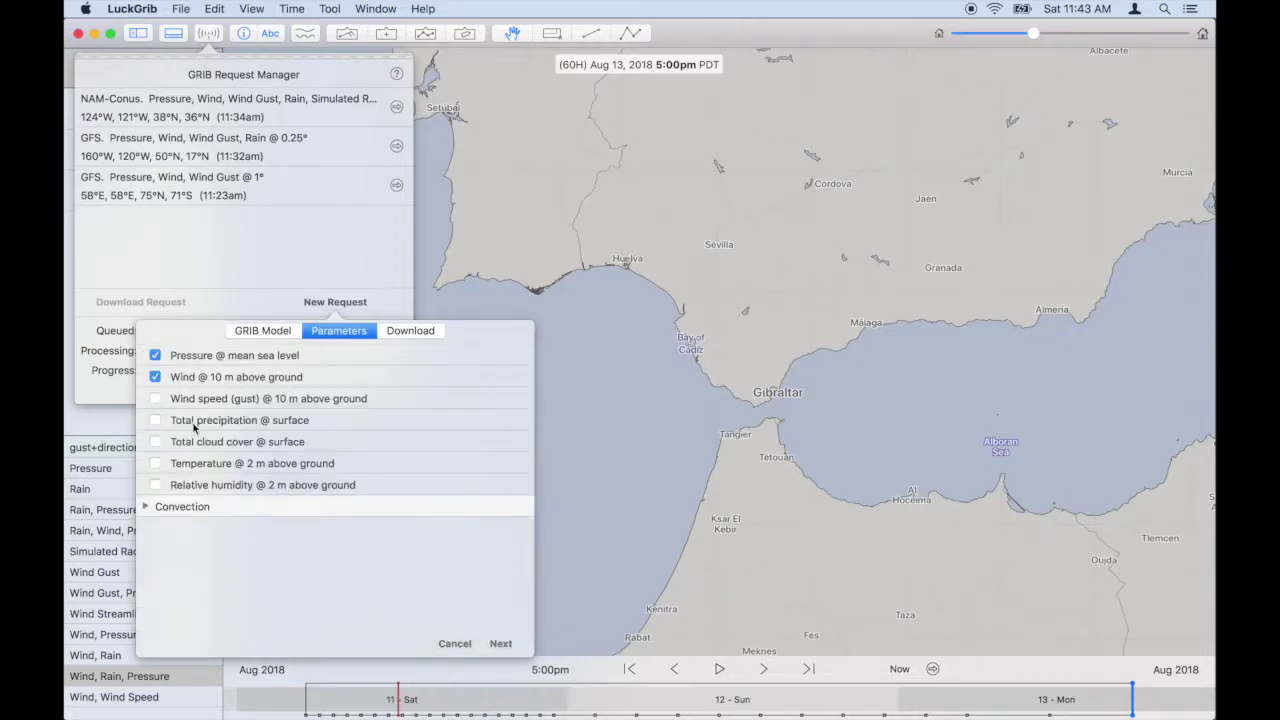
click(410, 332)
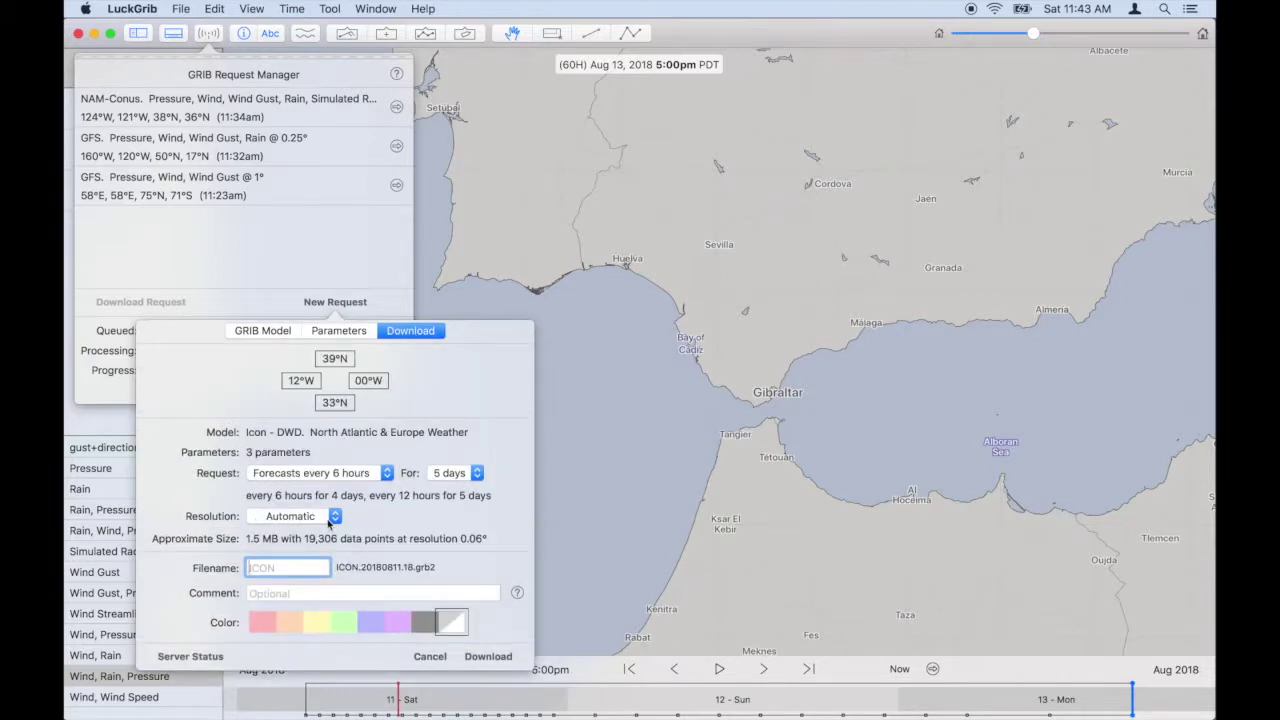
click(330, 516)
click(325, 536)
click(494, 655)
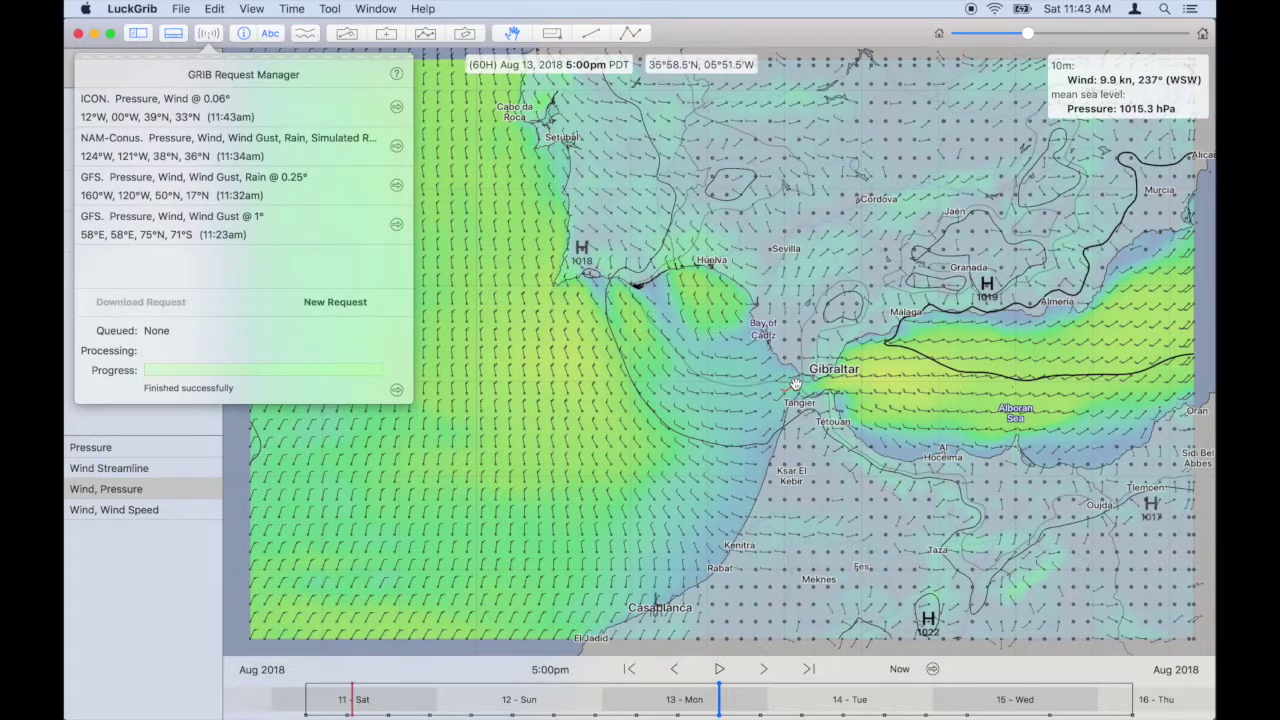
Step: Rewind the forecast to Saturday and place a meteogram point in the Strait near Tangier
click(716, 700)
mouse_move(604, 712)
mouse_down()
mouse_move(614, 700)
mouse_move(340, 700)
mouse_move(354, 705)
mouse_up()
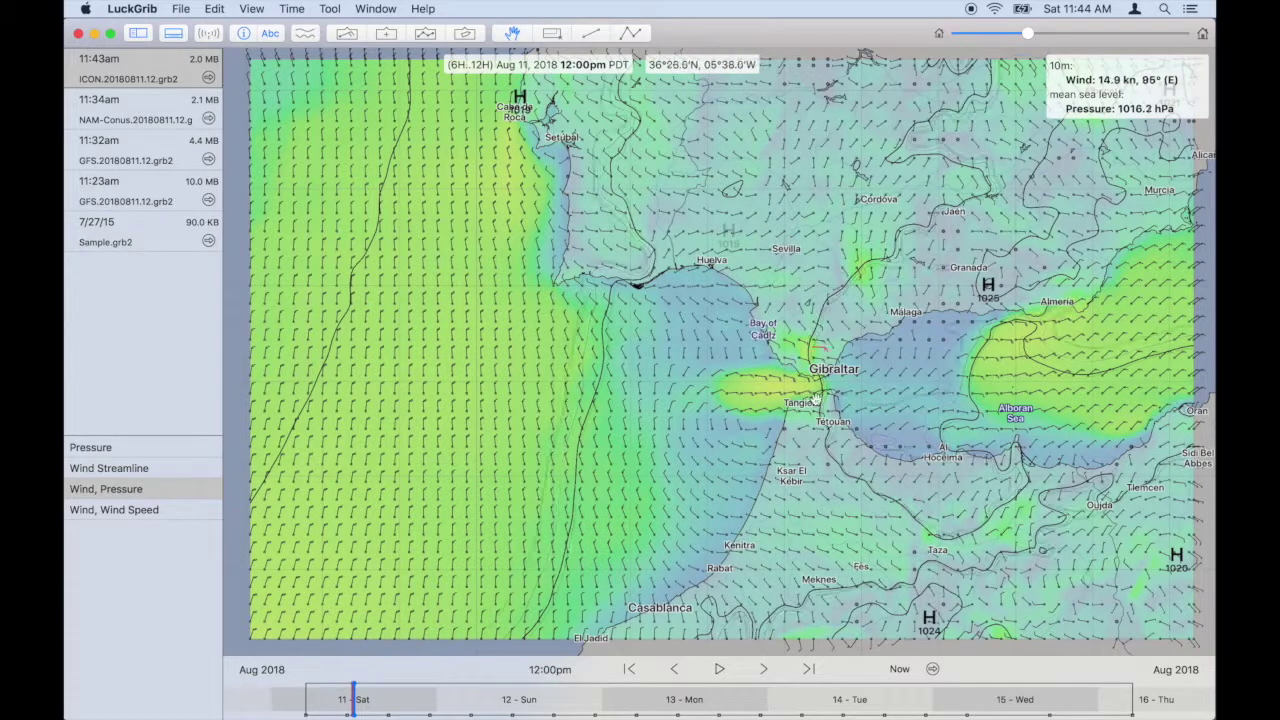
click(305, 33)
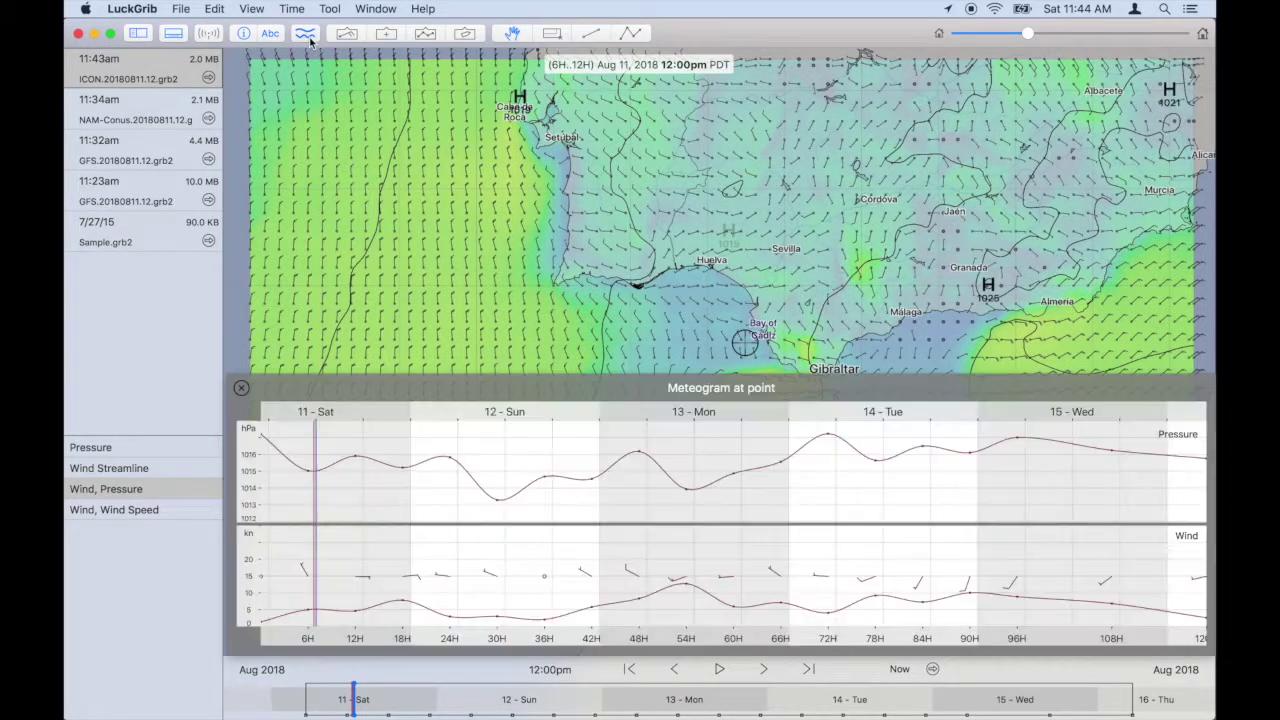
scroll(742, 360, down, 5)
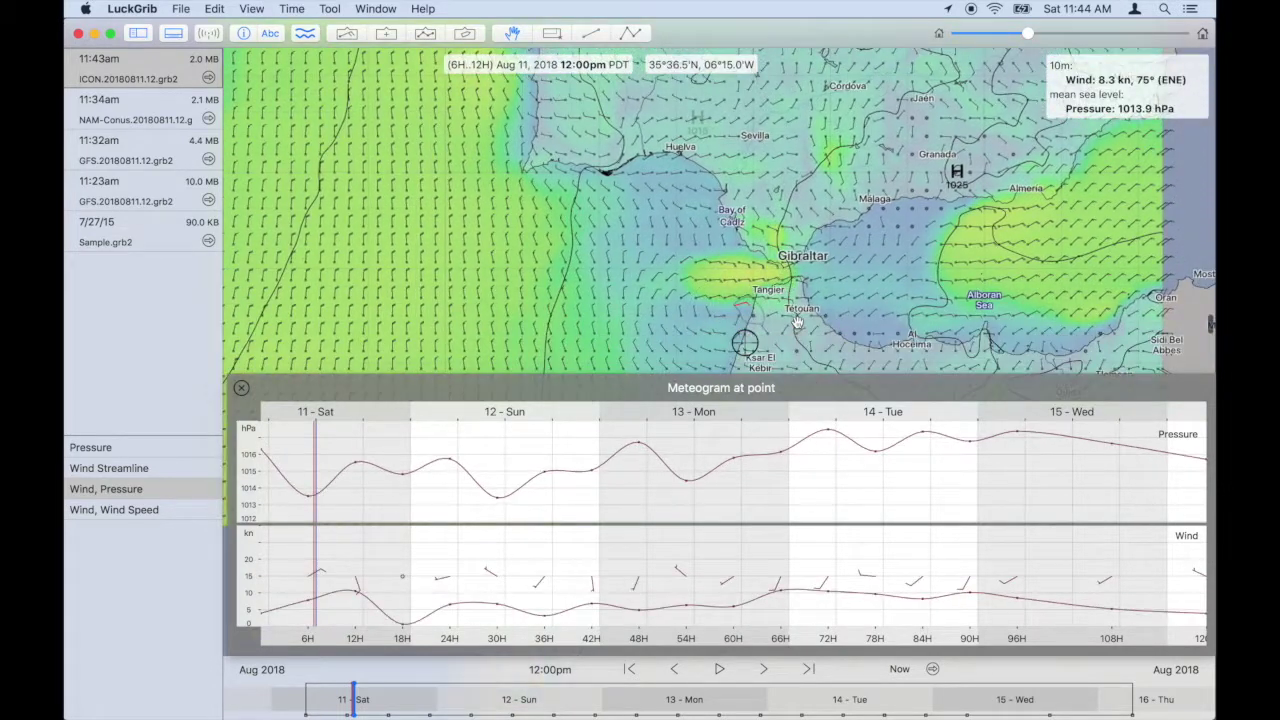
drag(742, 340, 757, 268)
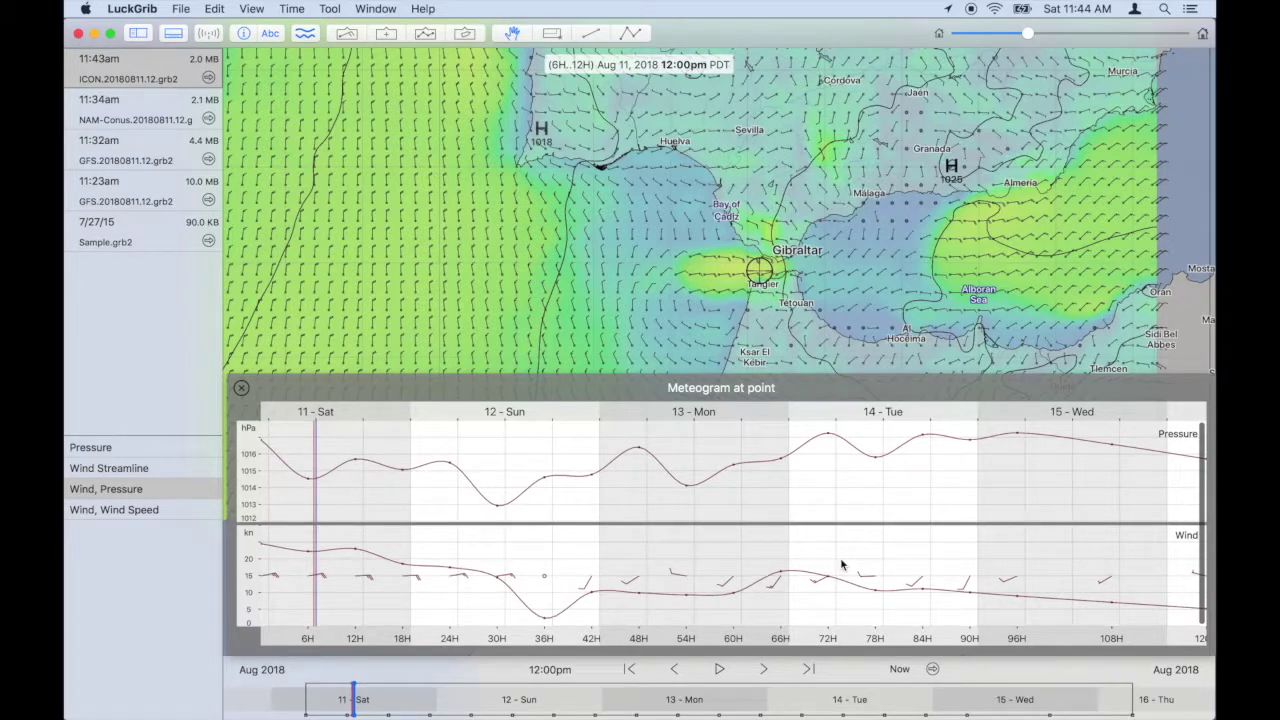
Step: Scrub the timeline between Sunday afternoon and Saturday, and fine-tune the meteogram point's position
drag(444, 697, 555, 712)
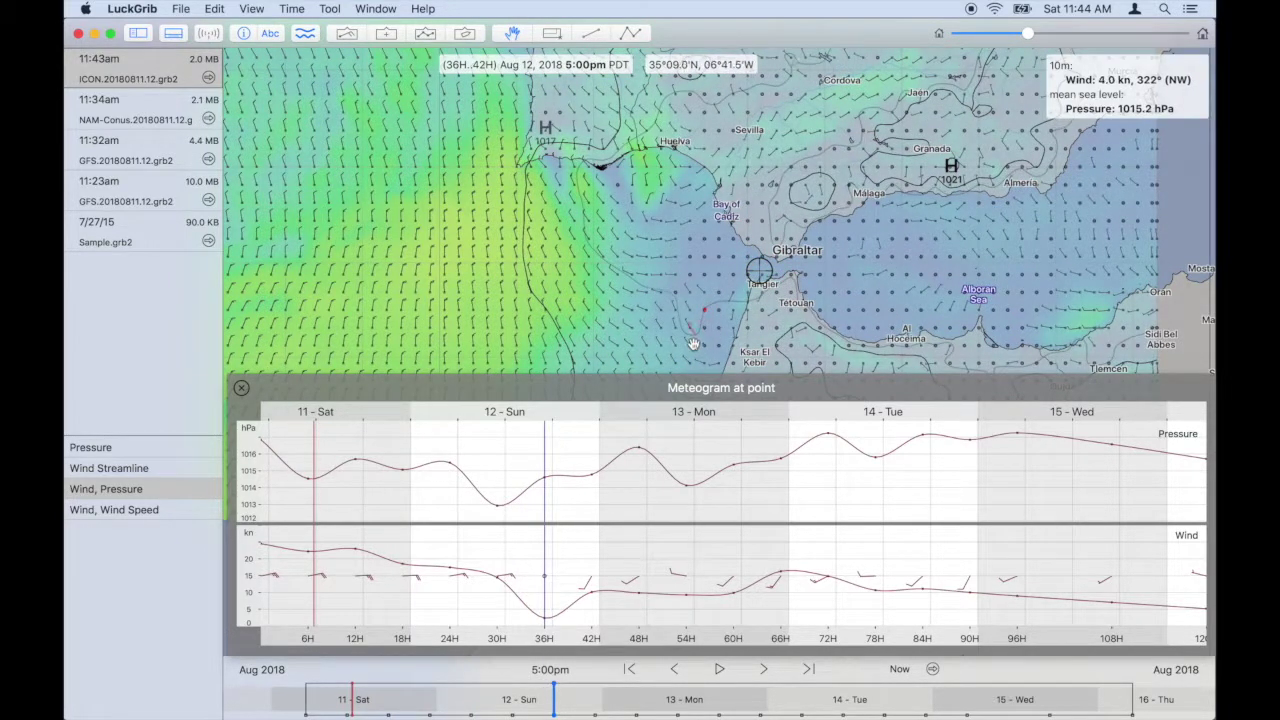
scroll(778, 273, up, 5)
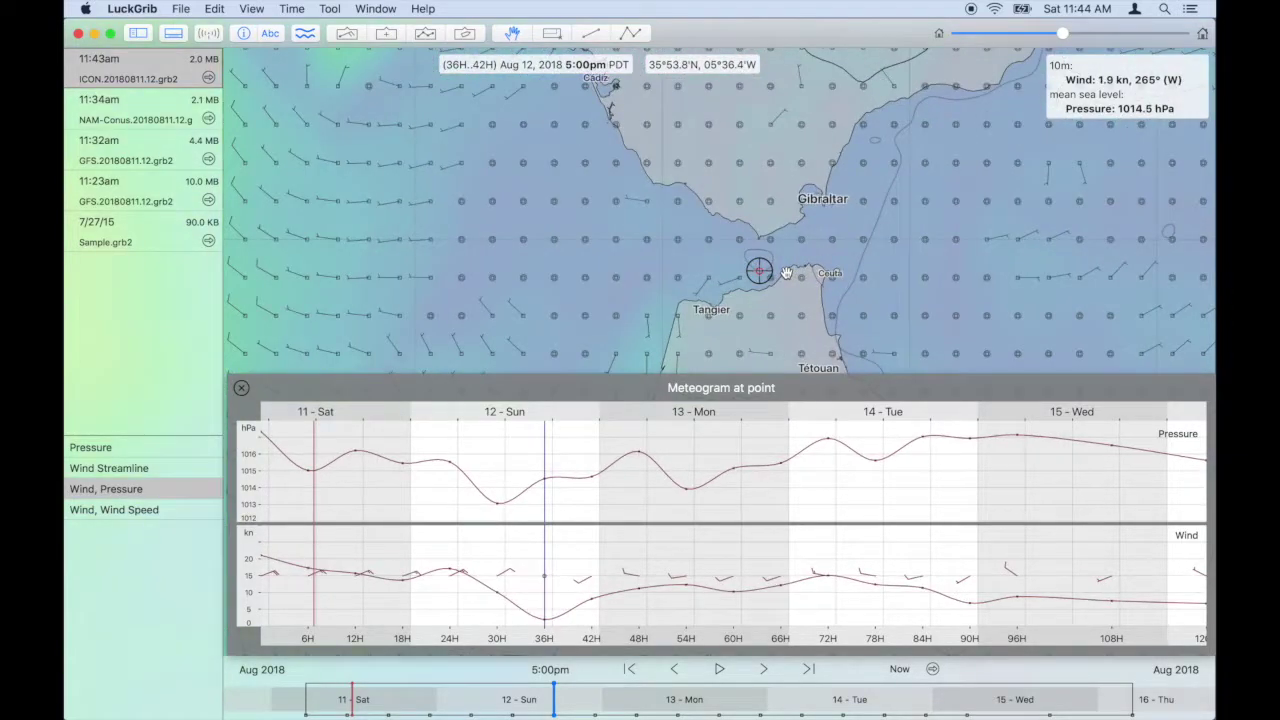
click(552, 700)
drag(552, 700, 350, 706)
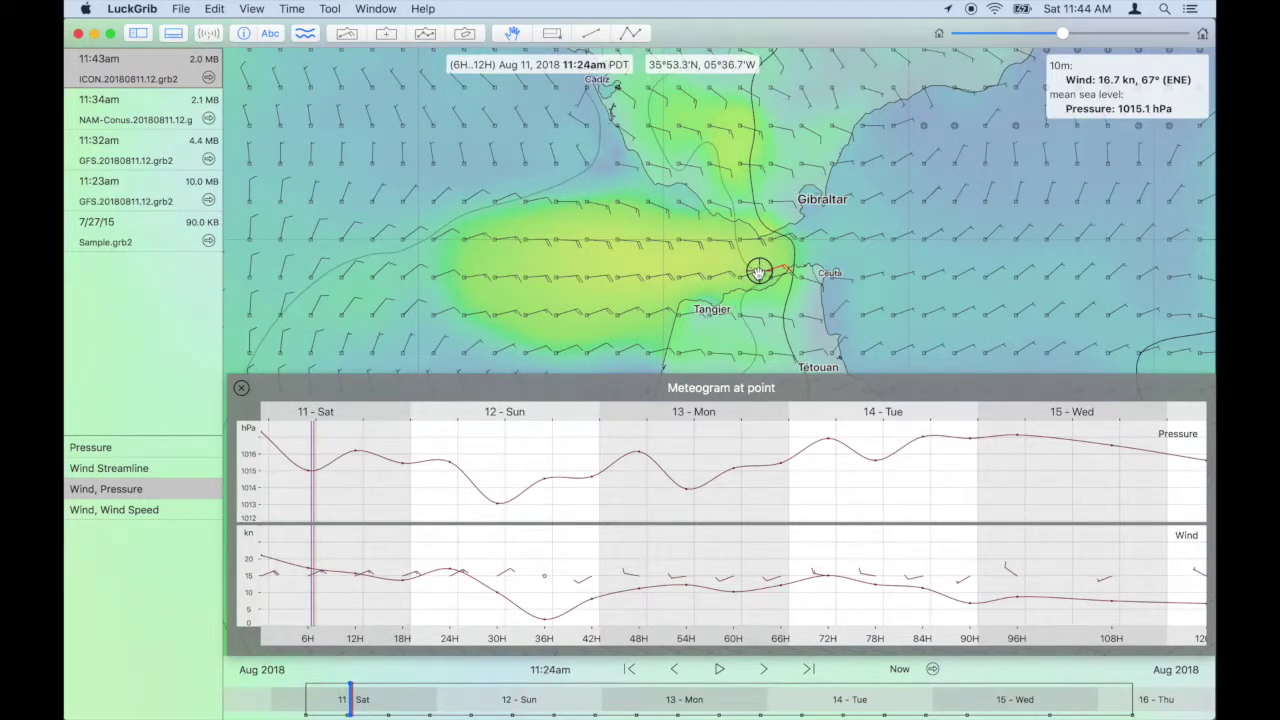
drag(759, 272, 696, 266)
drag(714, 262, 741, 260)
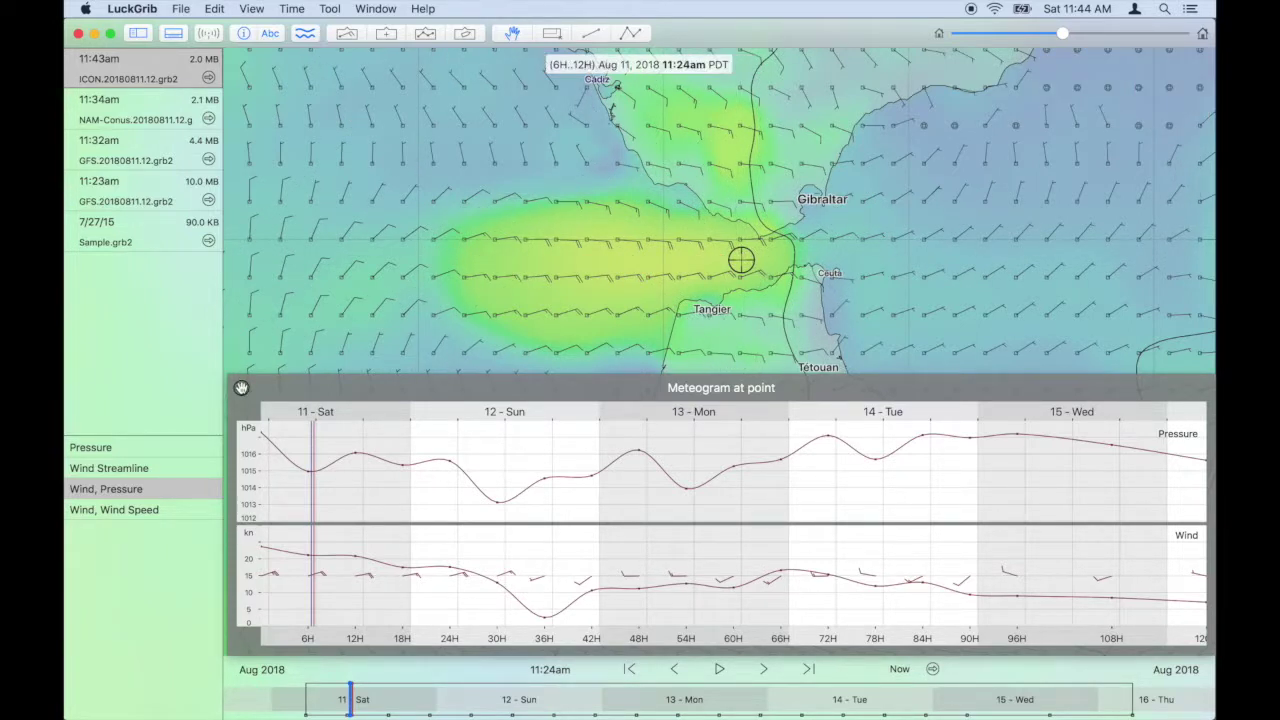
Step: Close the point meteogram and choose New Request in the GRIB Request Manager
click(242, 385)
scroll(551, 384, down, 3)
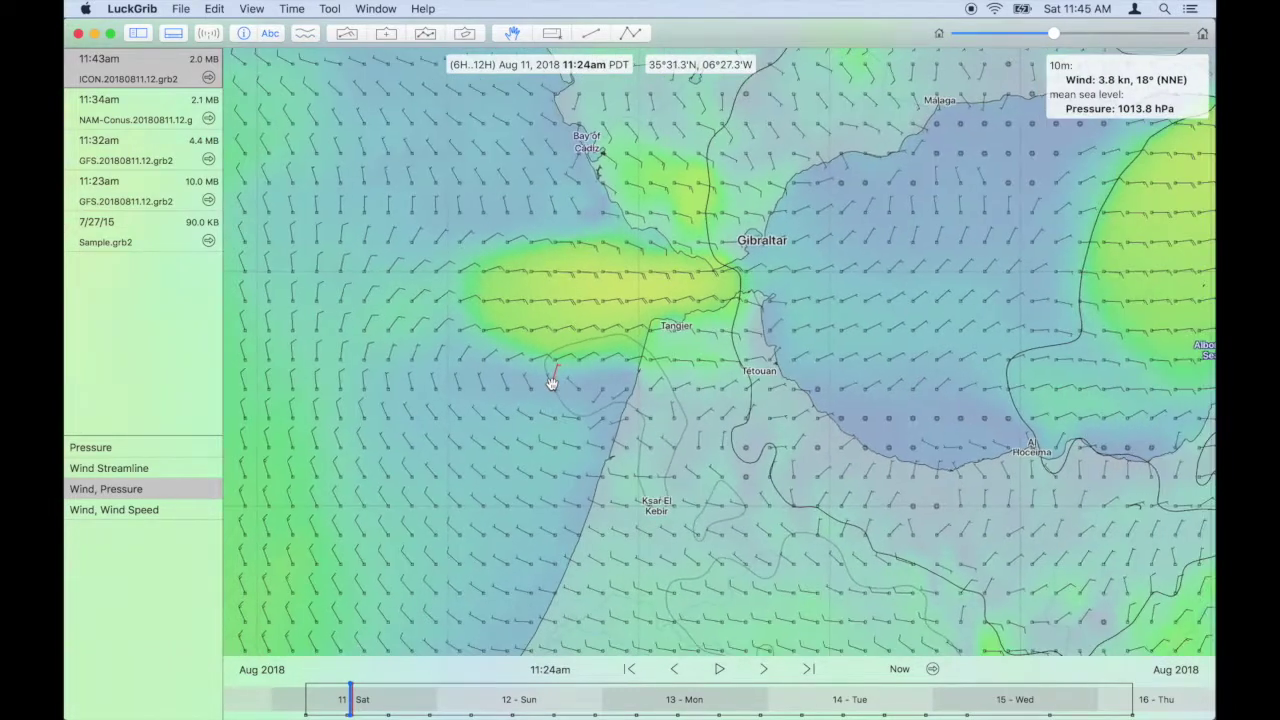
scroll(551, 384, up, 2)
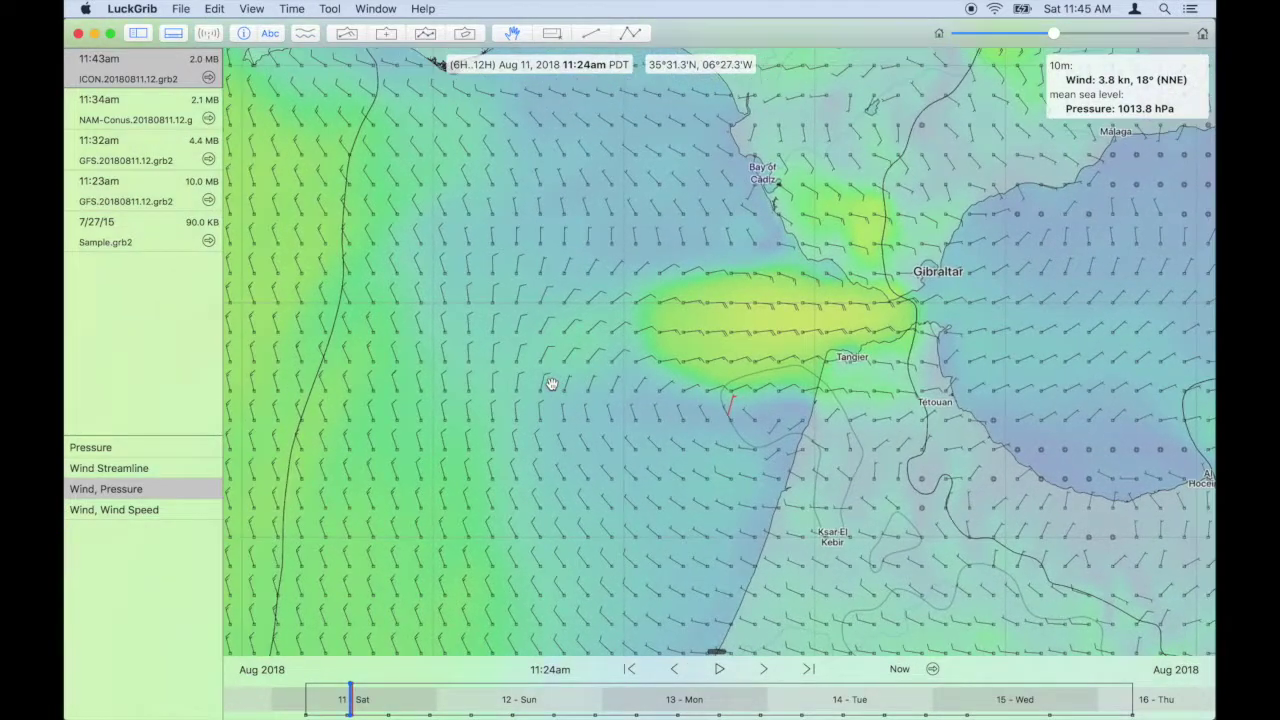
click(208, 33)
click(352, 306)
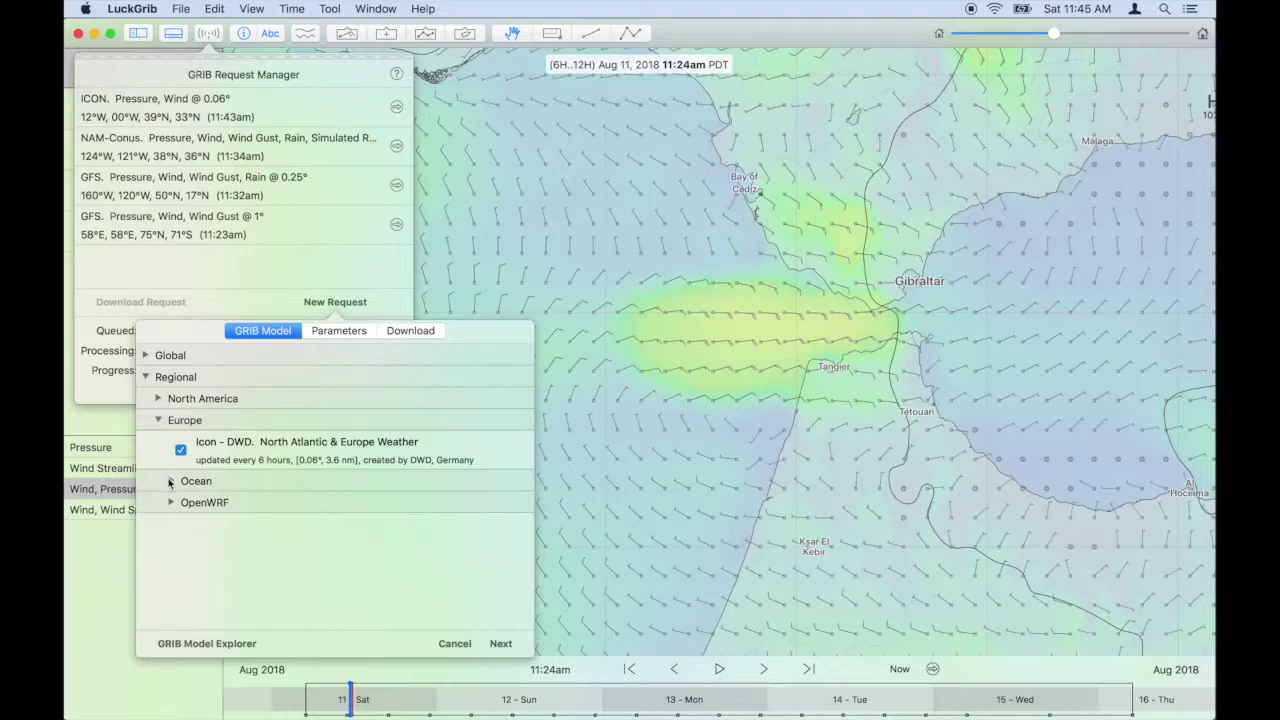
Step: Request the Europe Wave - DWD wind, waves and swell forecast at 3 nm resolution
click(170, 481)
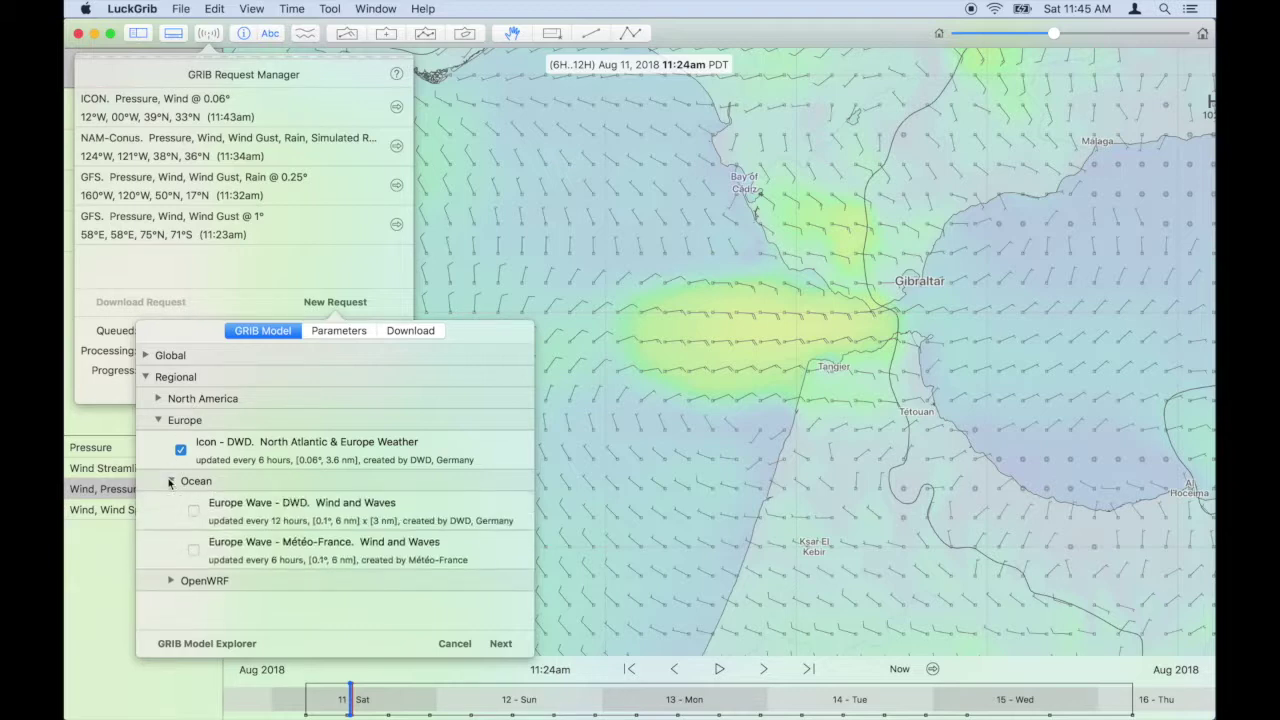
click(261, 522)
click(337, 332)
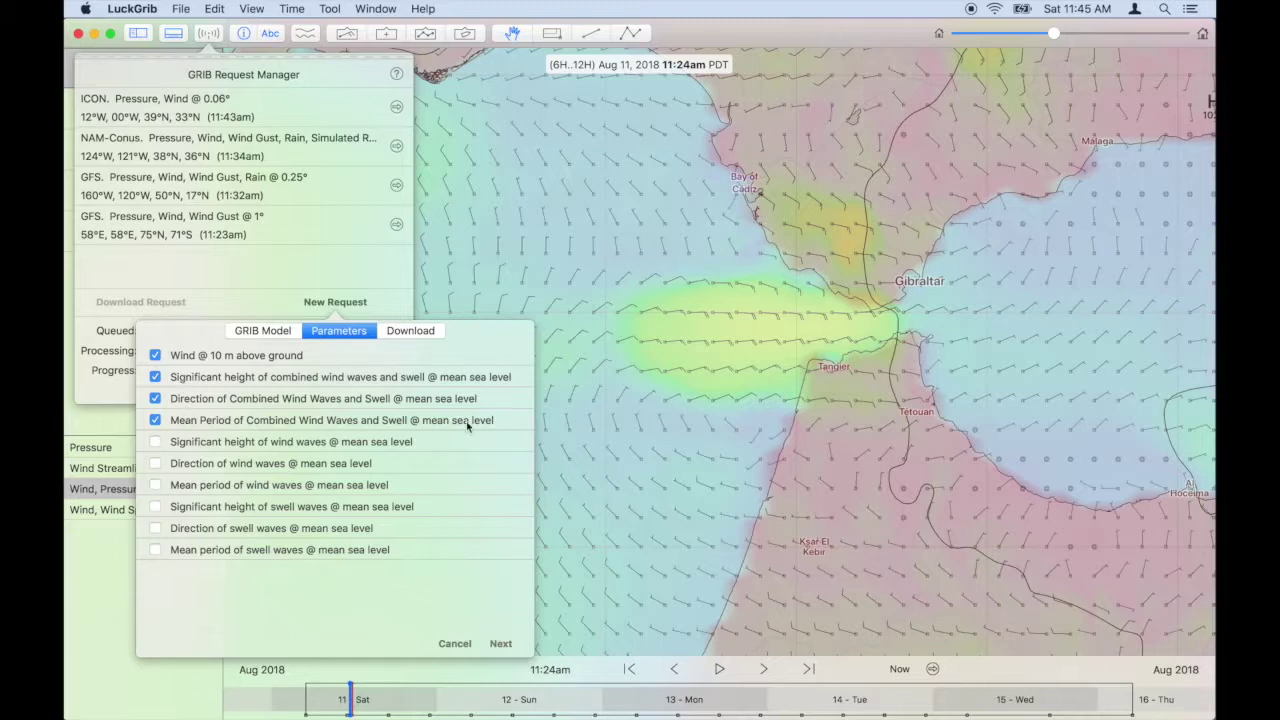
click(410, 340)
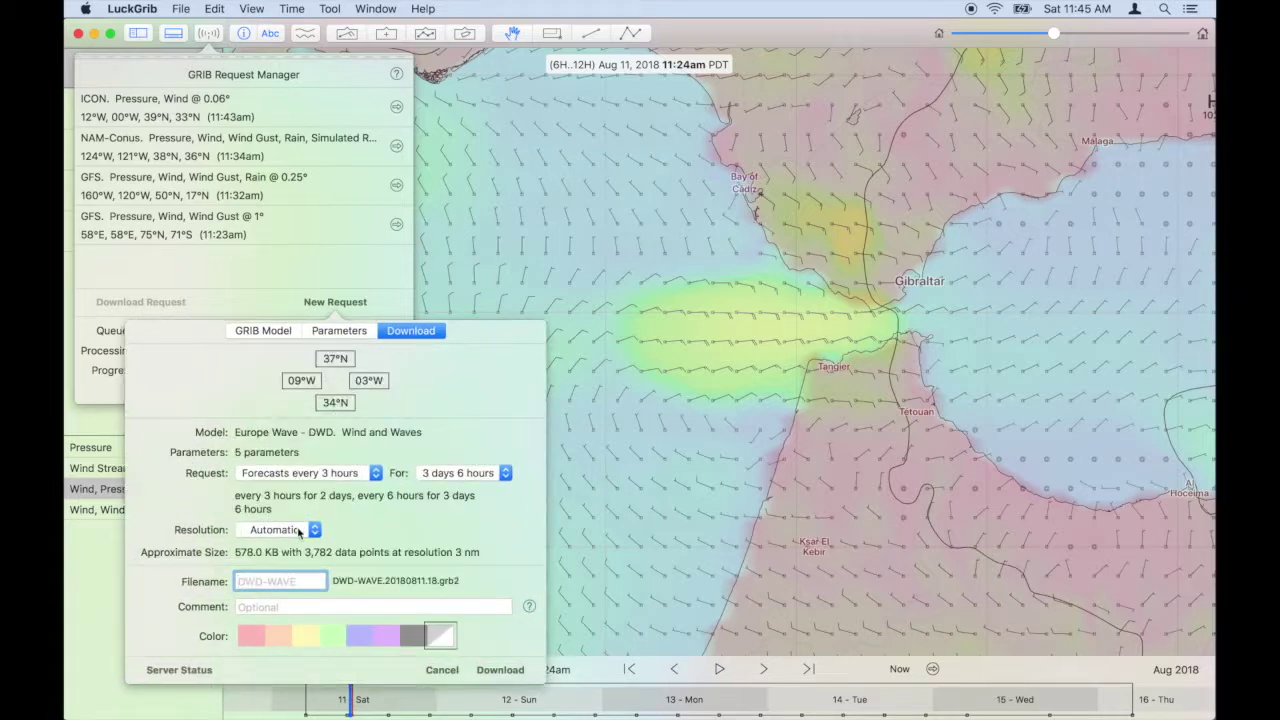
click(298, 532)
click(298, 546)
click(501, 672)
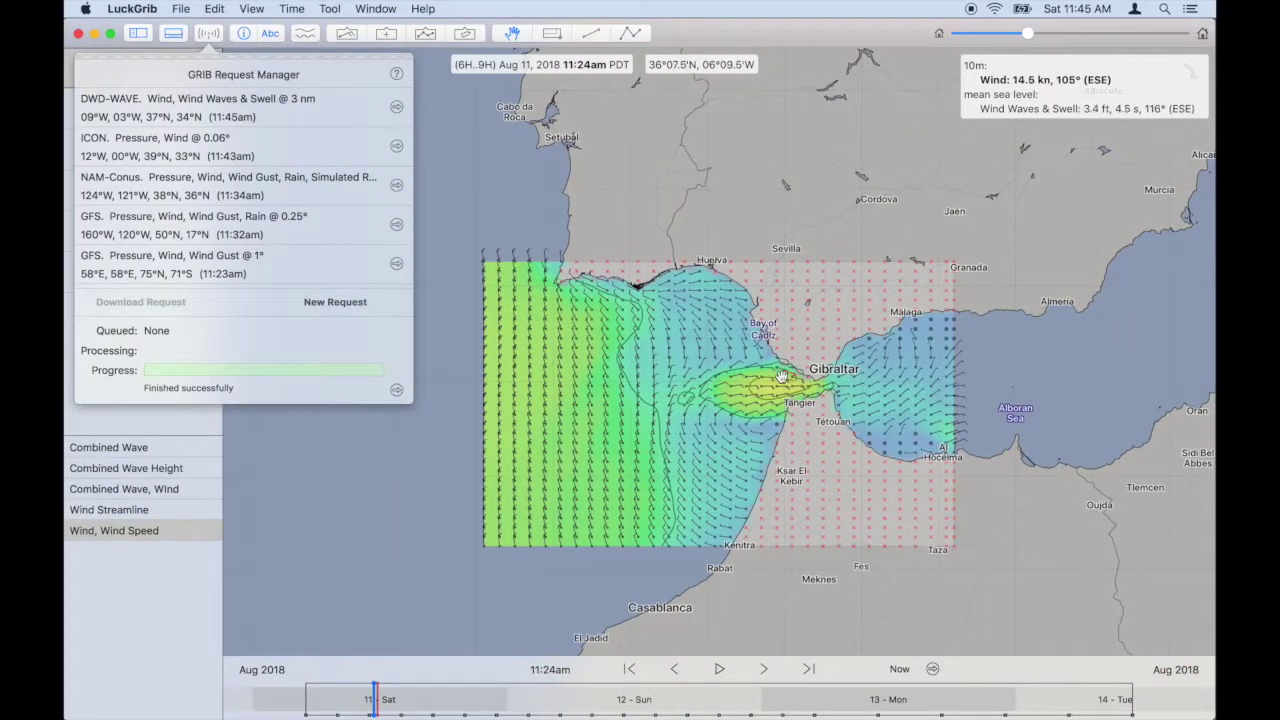
Step: Show Combined Wave arrows and advance the forecast to Aug 11, 5:00 pm
scroll(781, 376, up, 5)
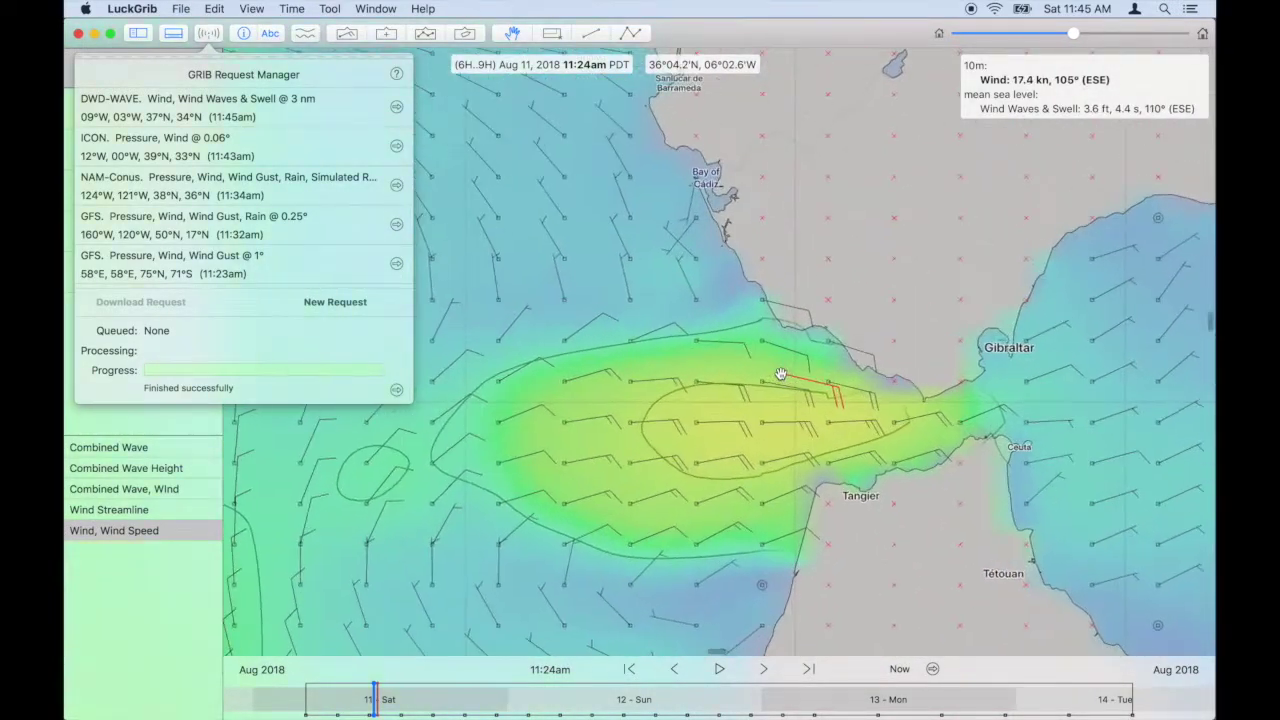
scroll(781, 374, down, 2)
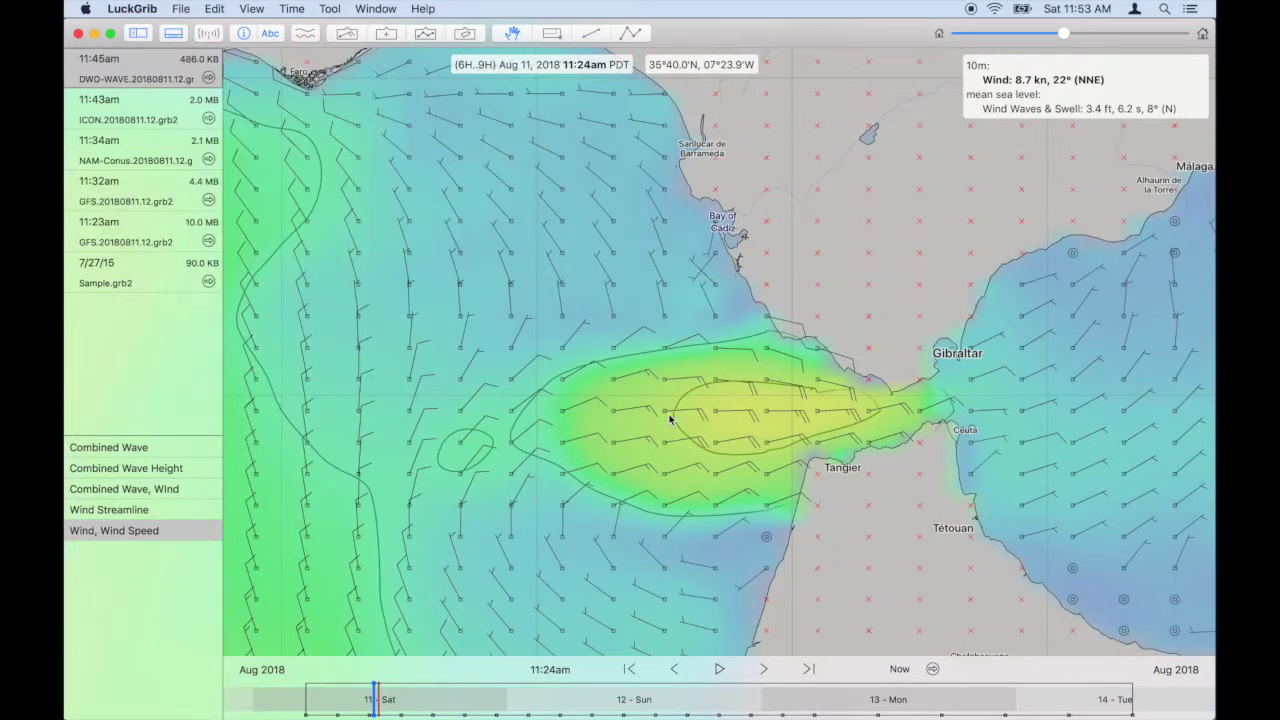
click(146, 447)
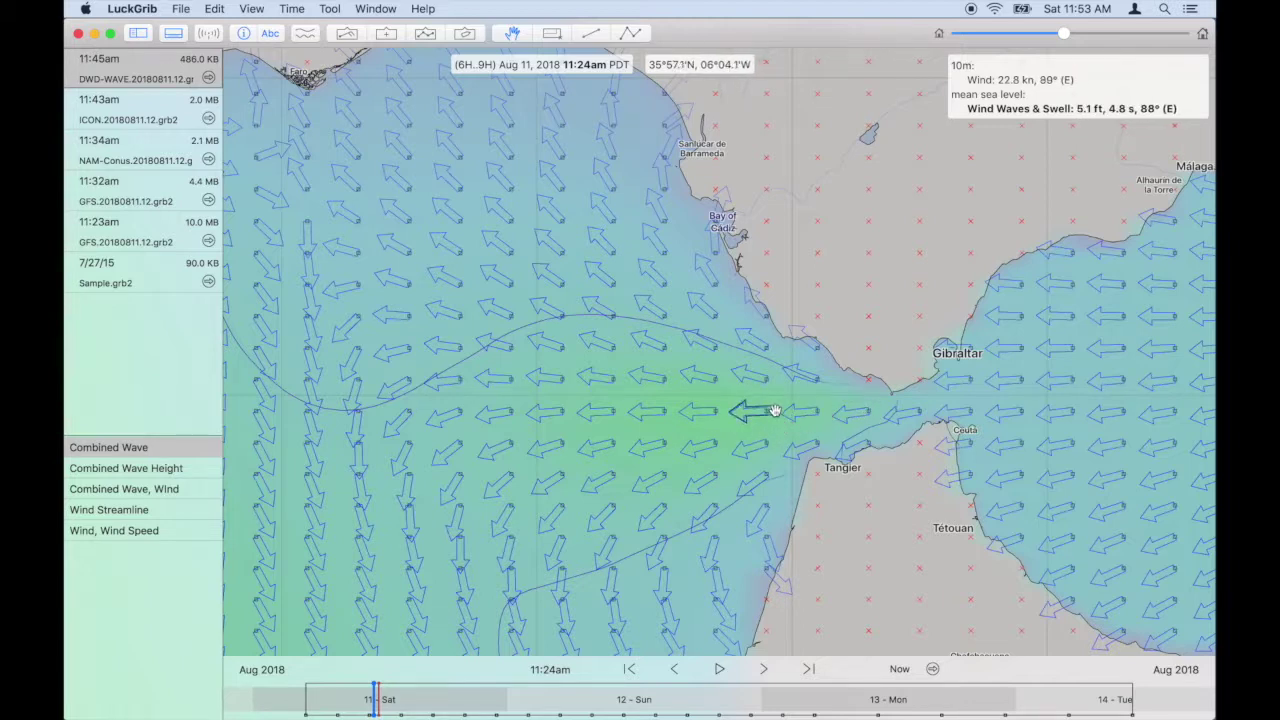
key(Right)
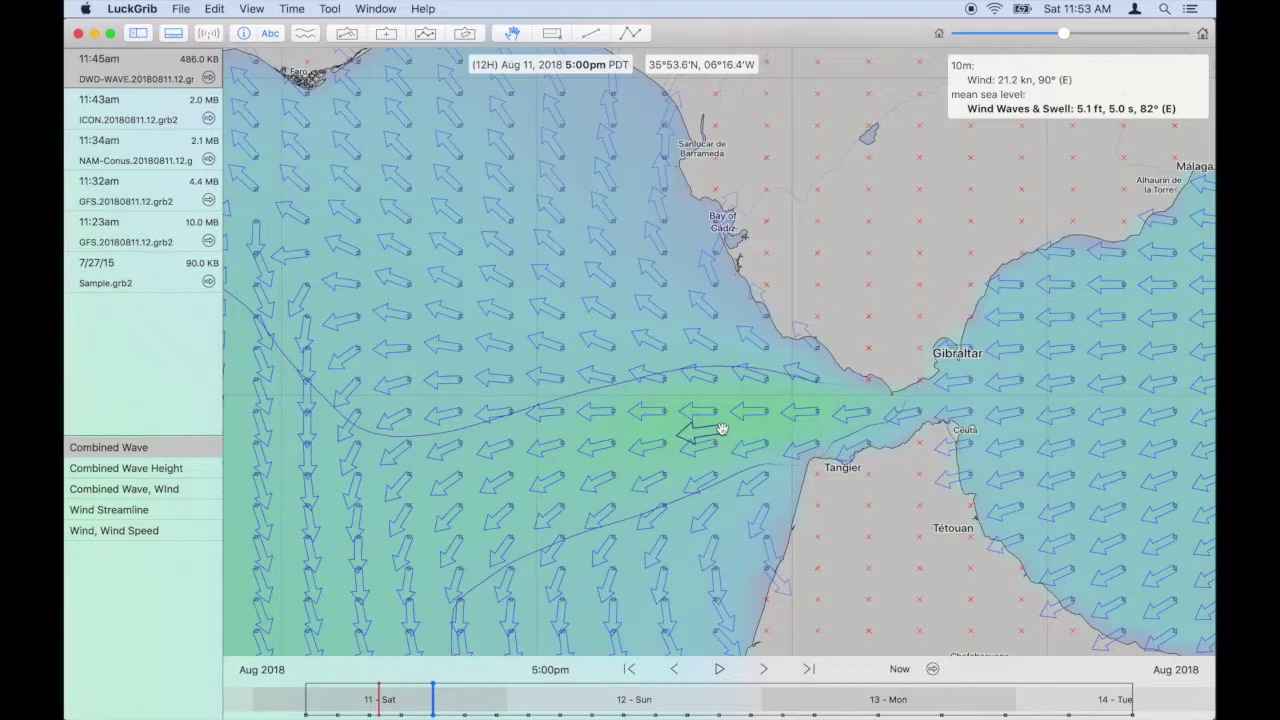
Step: In Preferences, set Height units to Meter (m) and keep Speed in Knots
click(132, 8)
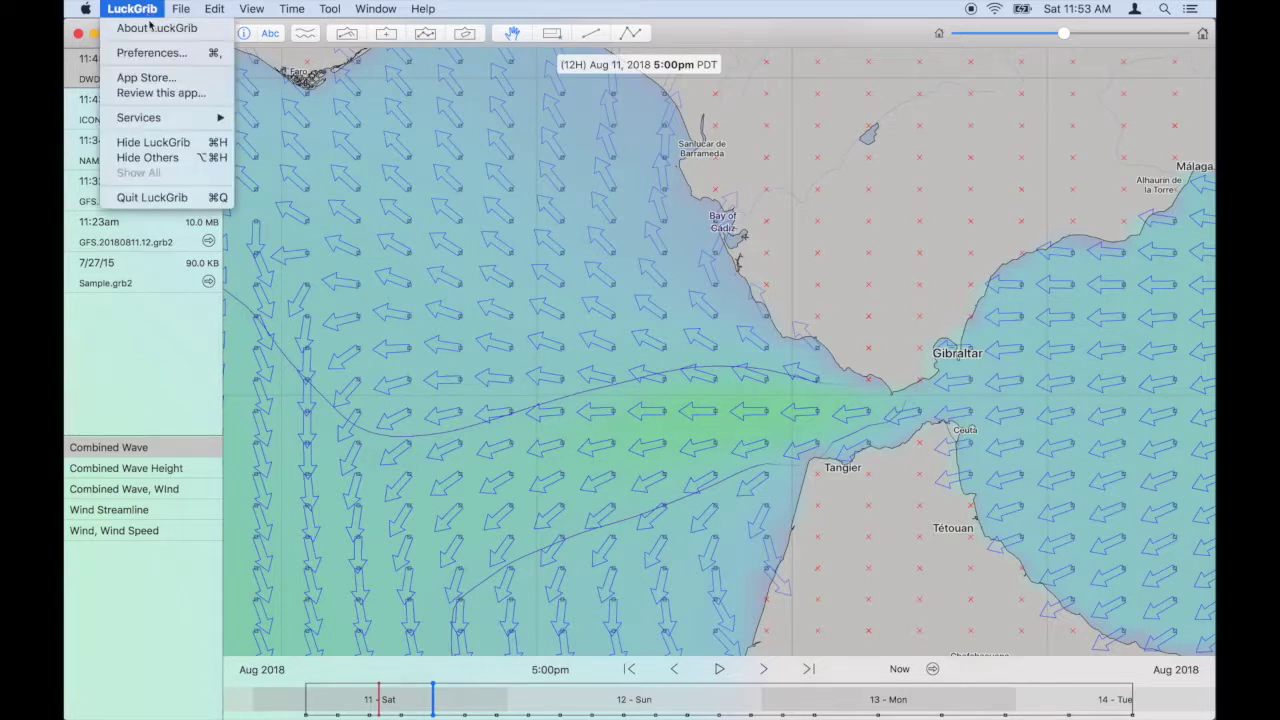
click(155, 52)
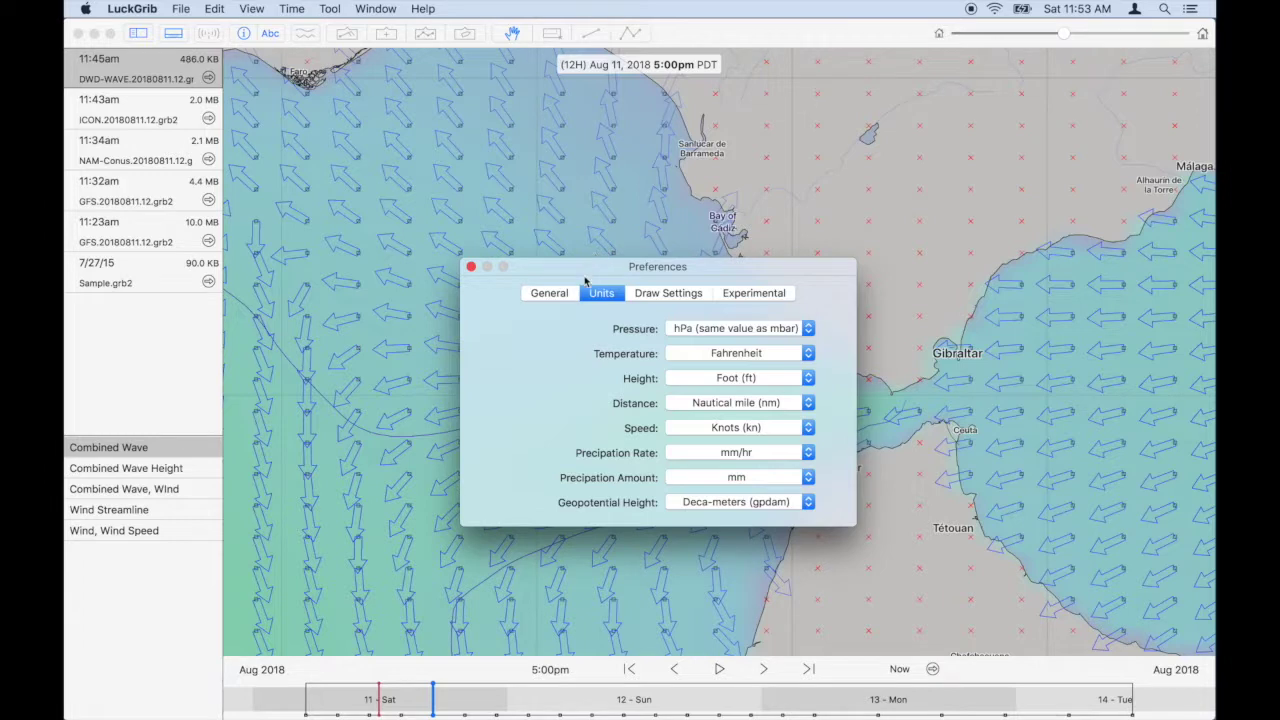
click(743, 380)
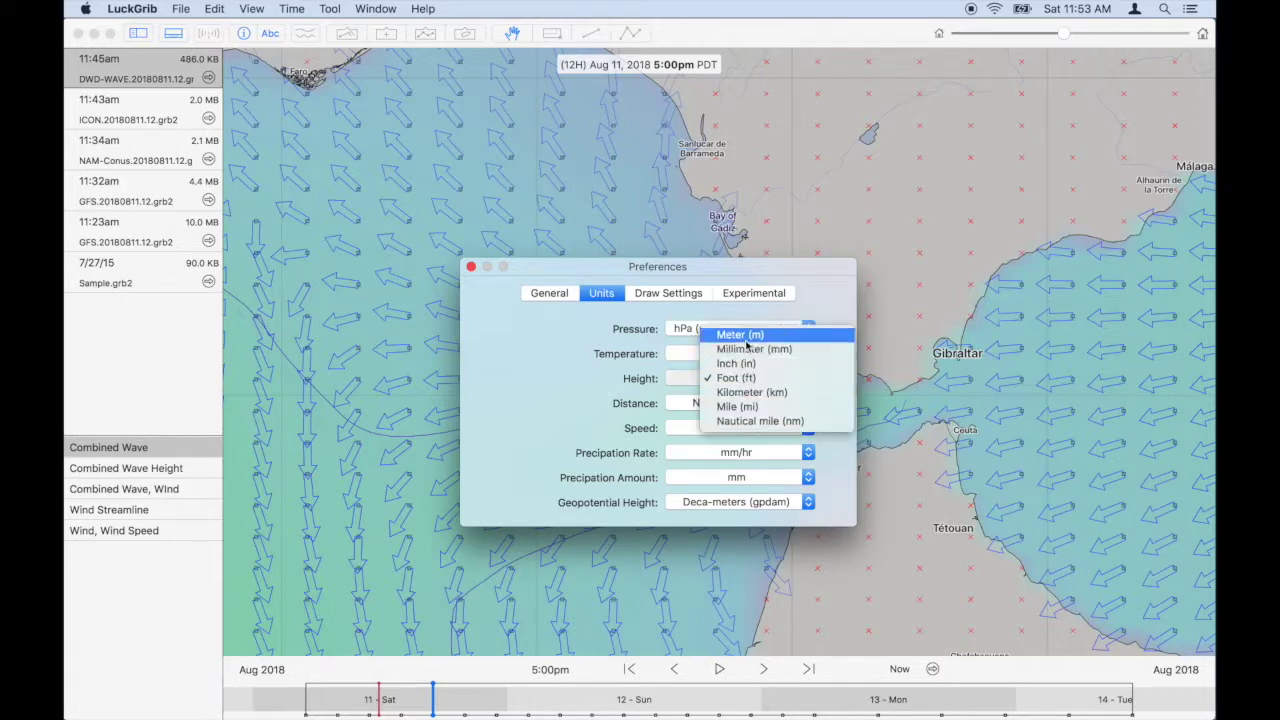
click(744, 336)
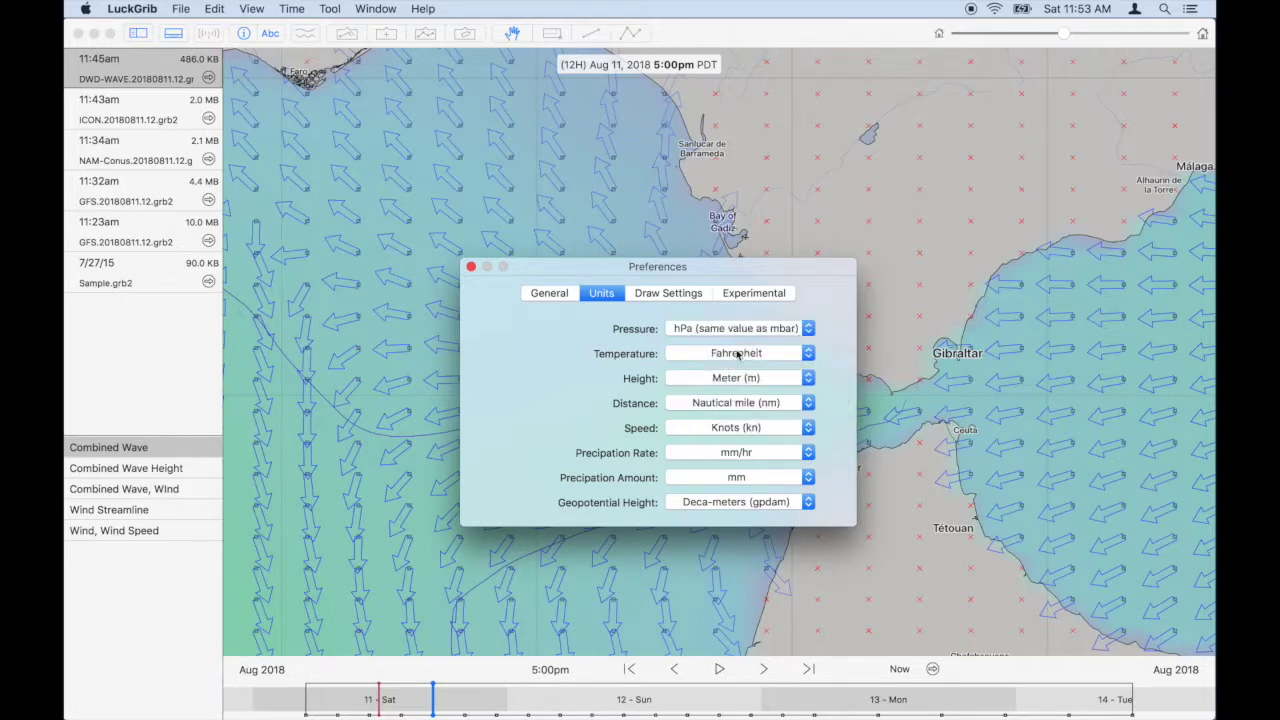
click(737, 428)
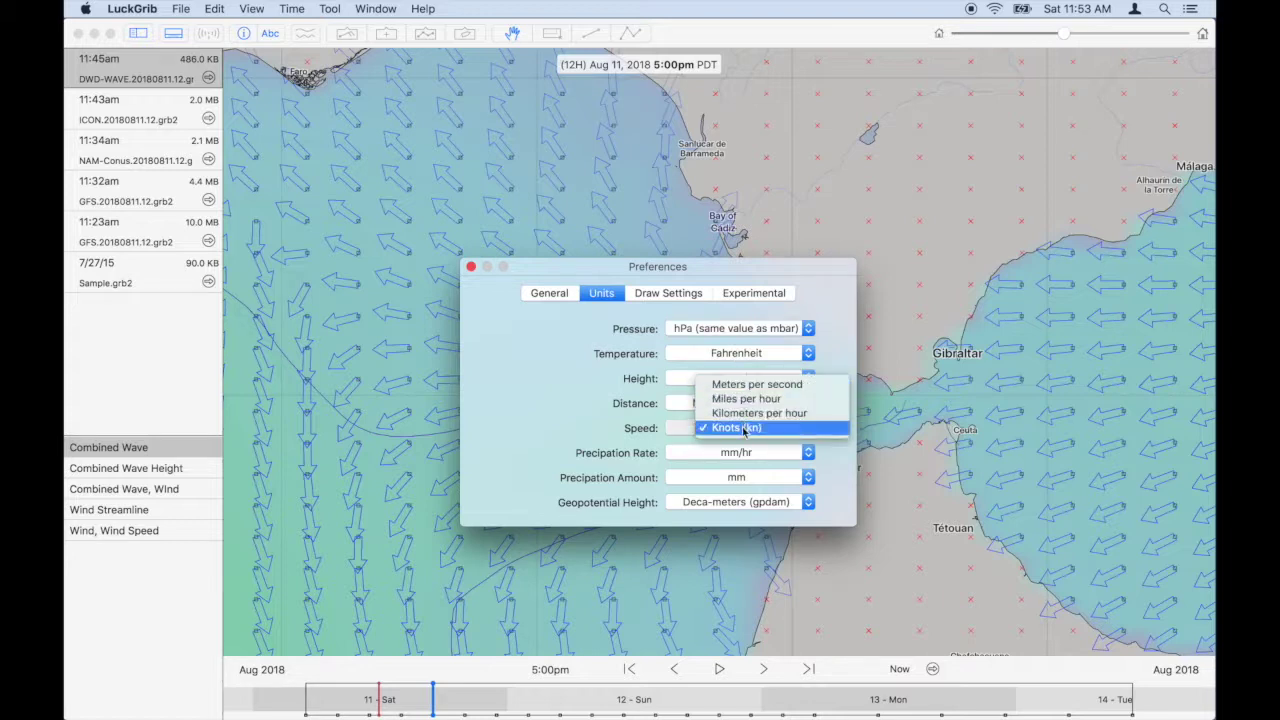
click(684, 416)
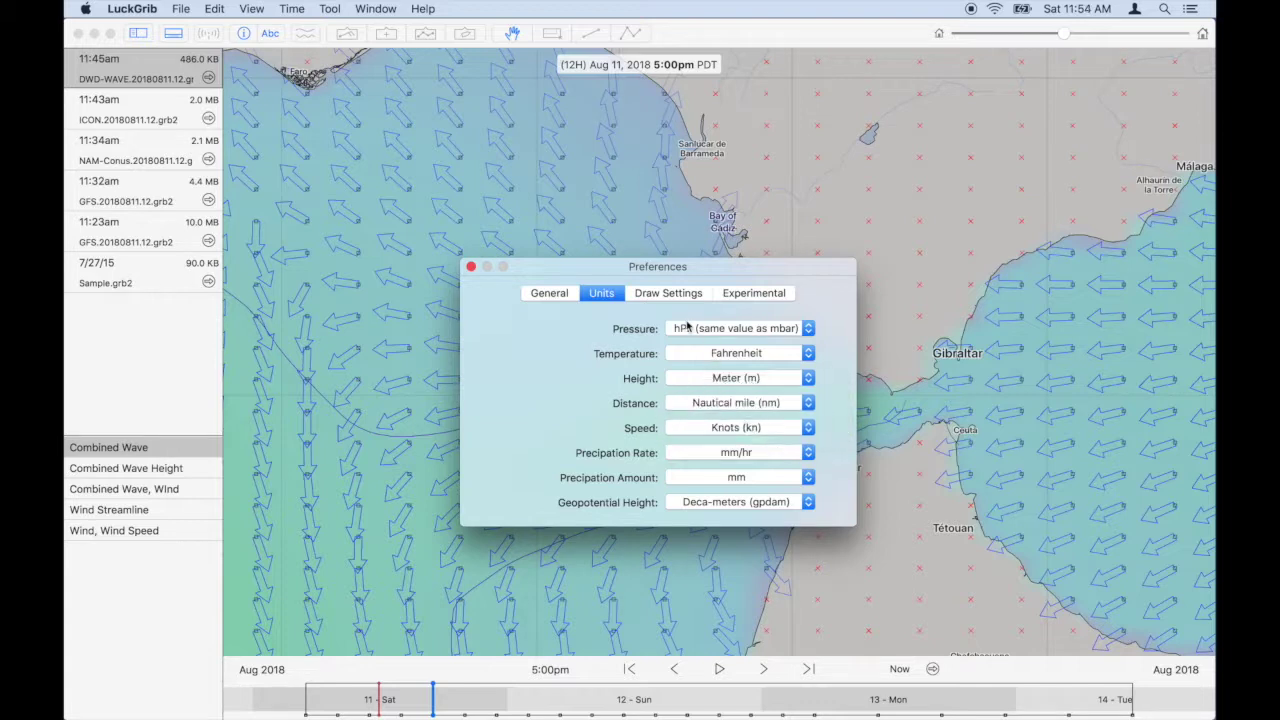
click(470, 267)
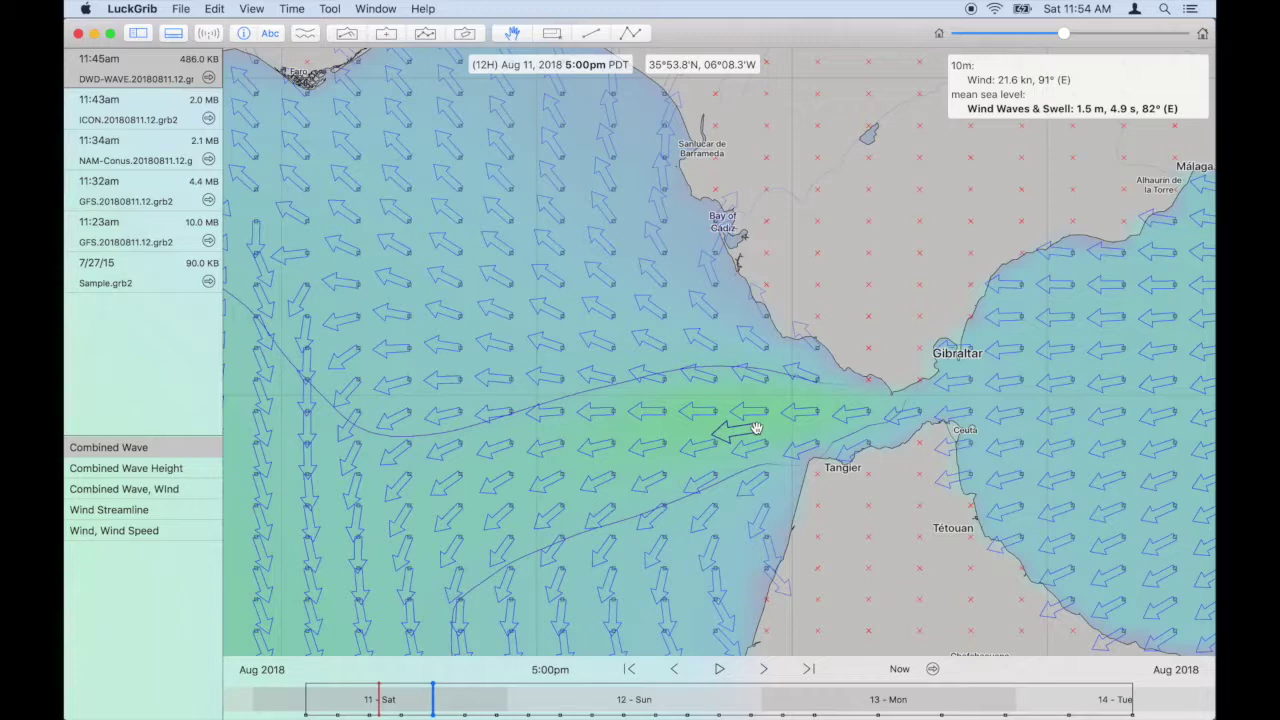
Step: Pan west across the Atlantic to the Georgia–Florida coast, then open the GRIB Request Manager
scroll(757, 428, down, 6)
scroll(744, 461, left, 10)
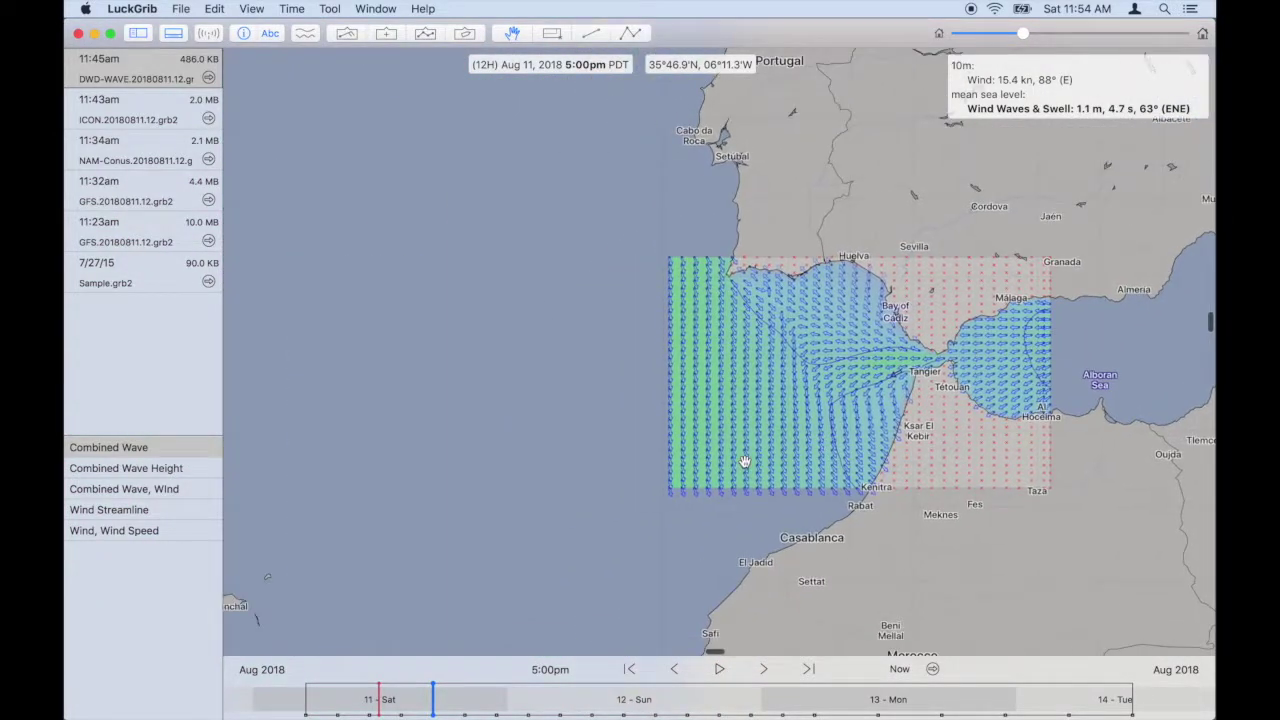
scroll(743, 460, down, 4)
scroll(741, 466, left, 15)
scroll(735, 480, down, 2)
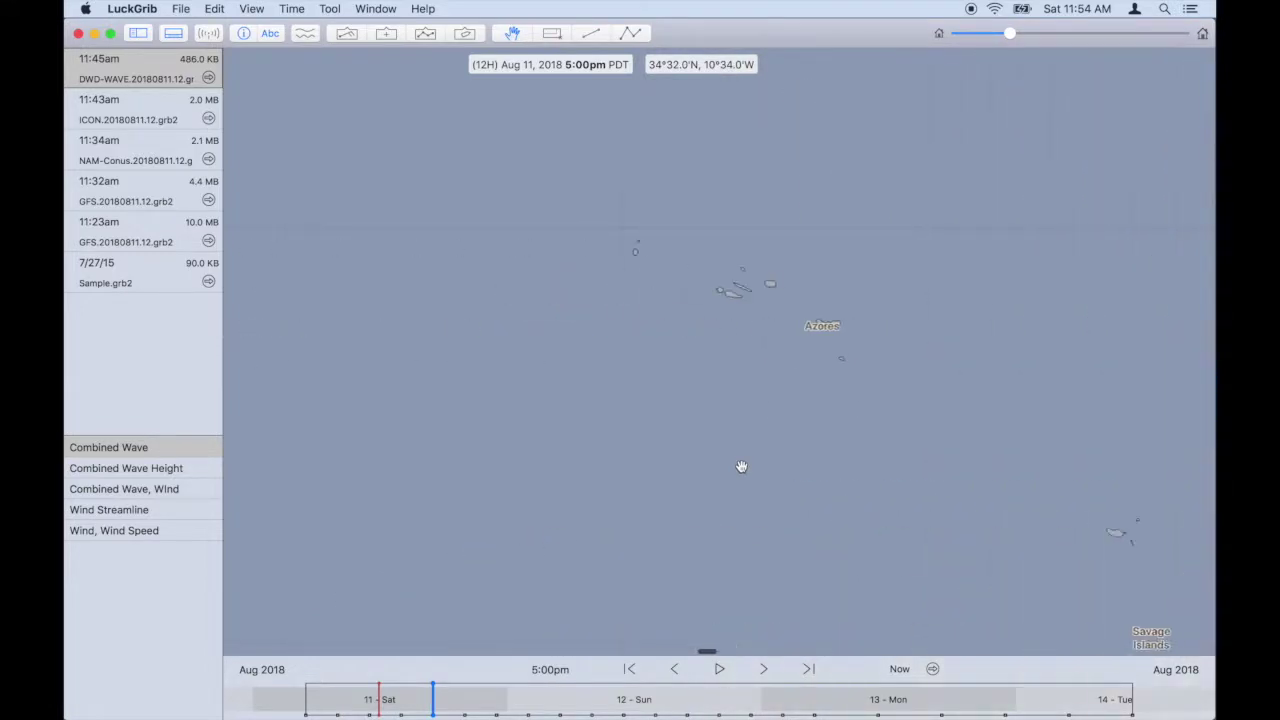
scroll(728, 497, left, 10)
scroll(728, 497, down, 5)
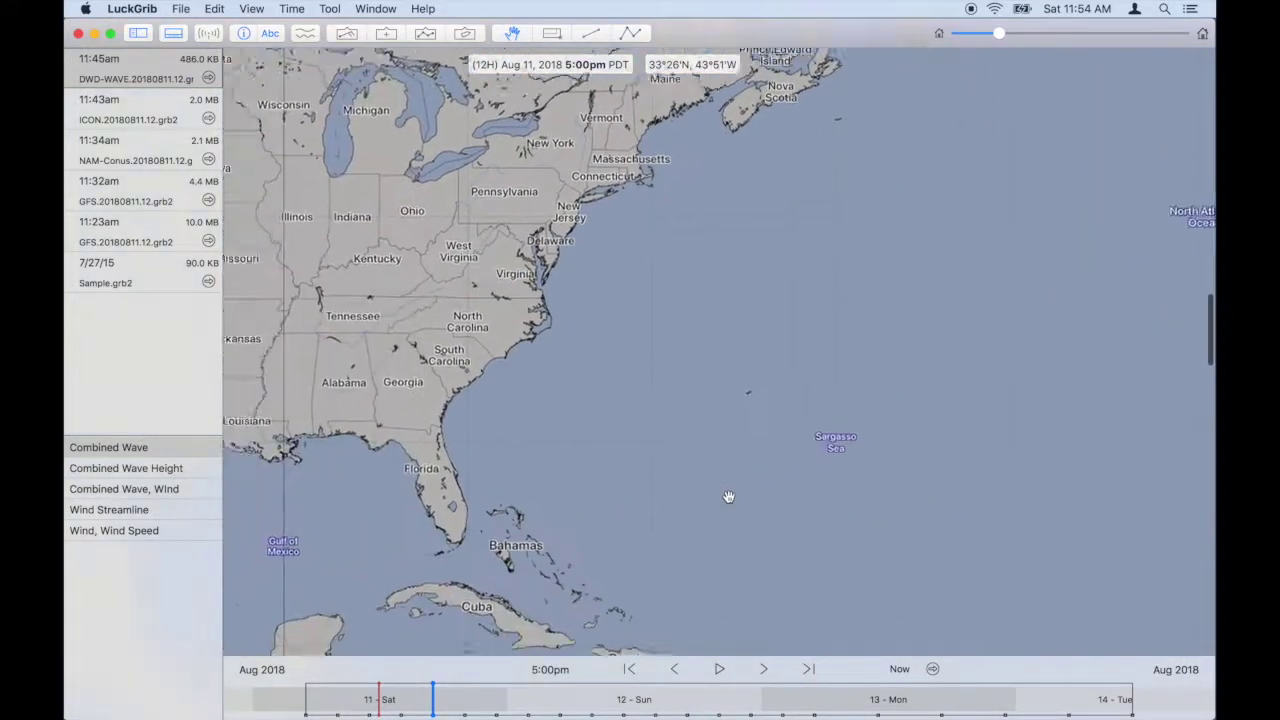
scroll(728, 497, up, 3)
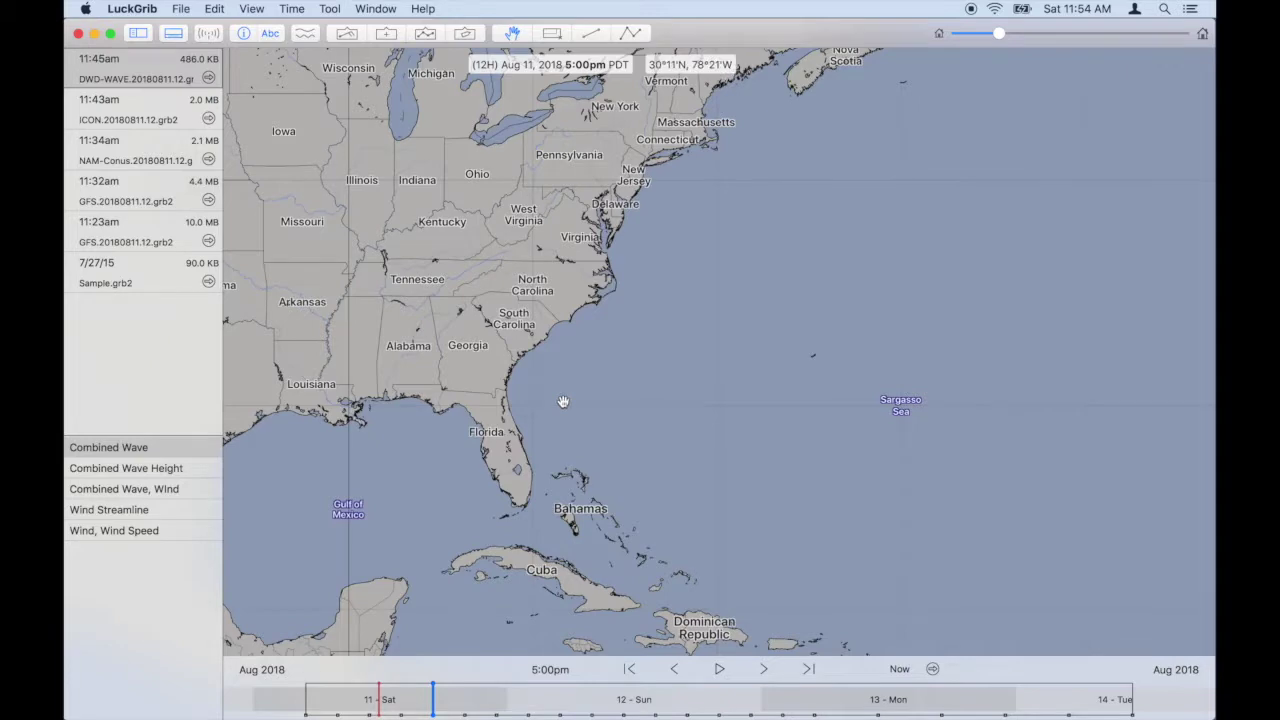
scroll(562, 404, up, 6)
scroll(562, 404, down, 5)
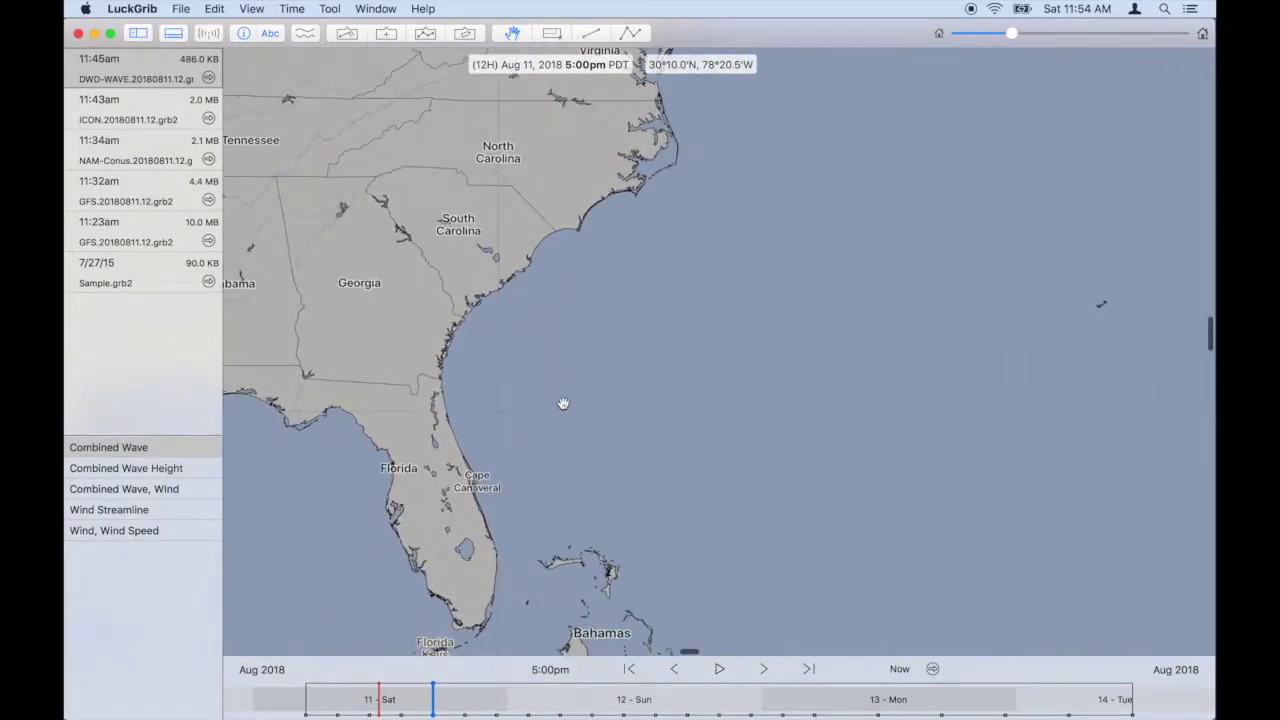
scroll(563, 403, up, 3)
scroll(563, 403, right, 2)
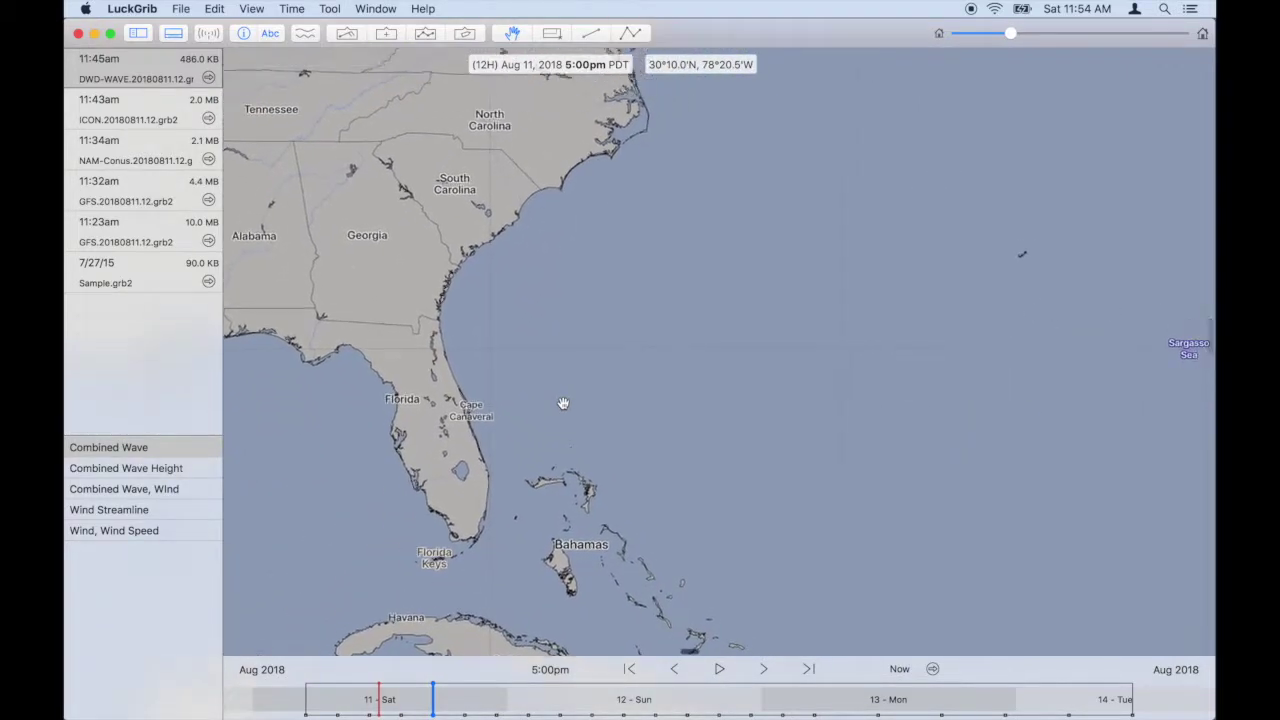
scroll(563, 403, up, 2)
scroll(563, 403, right, 2)
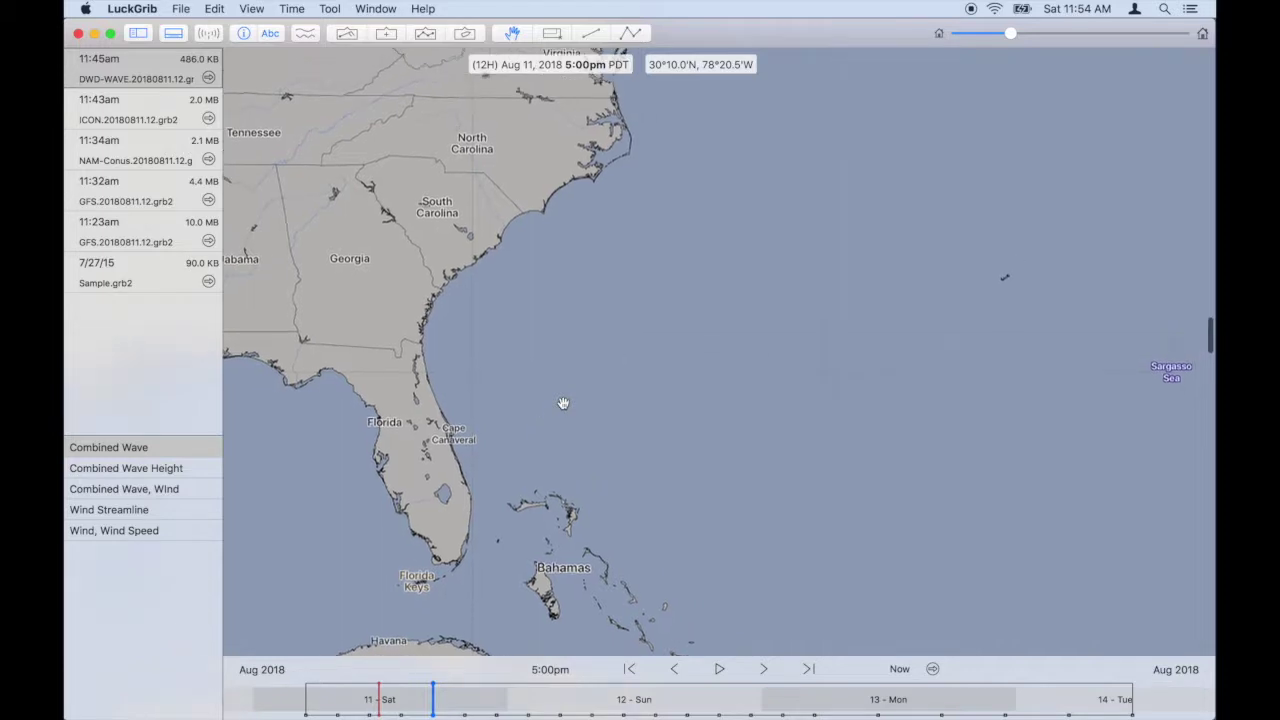
scroll(563, 403, up, 2)
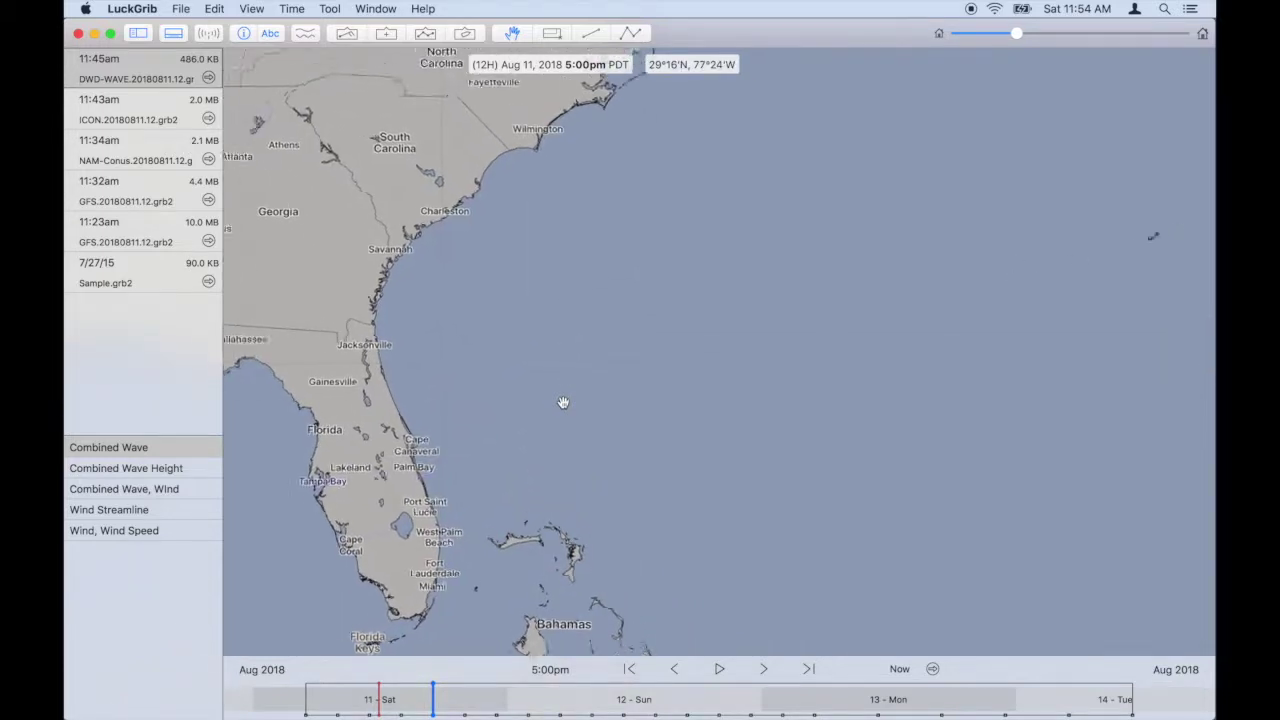
scroll(563, 403, up, 3)
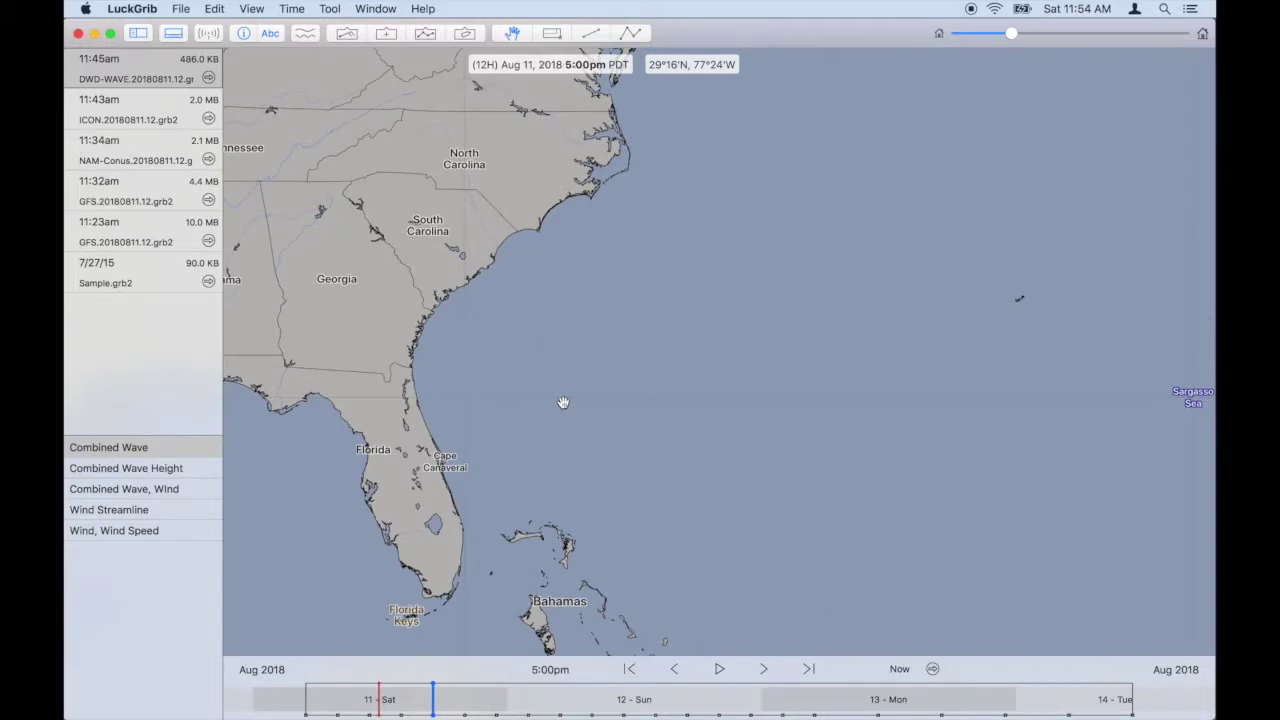
scroll(563, 403, right, 5)
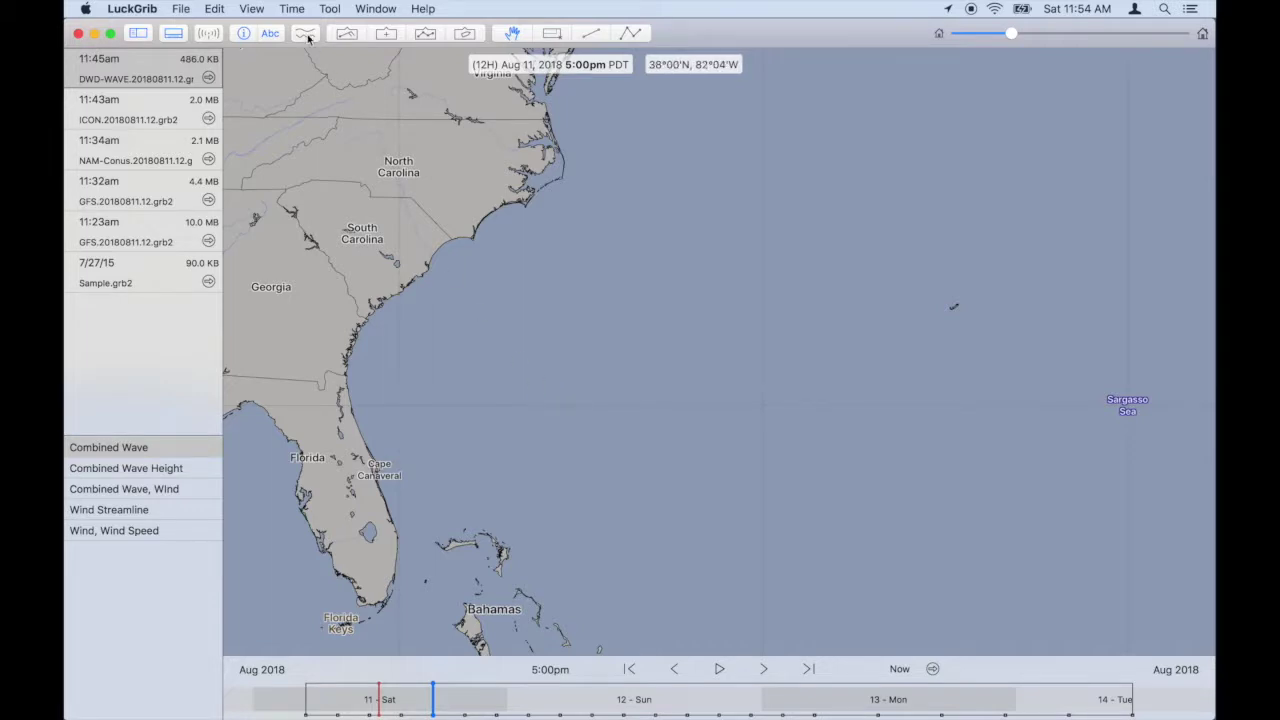
click(205, 35)
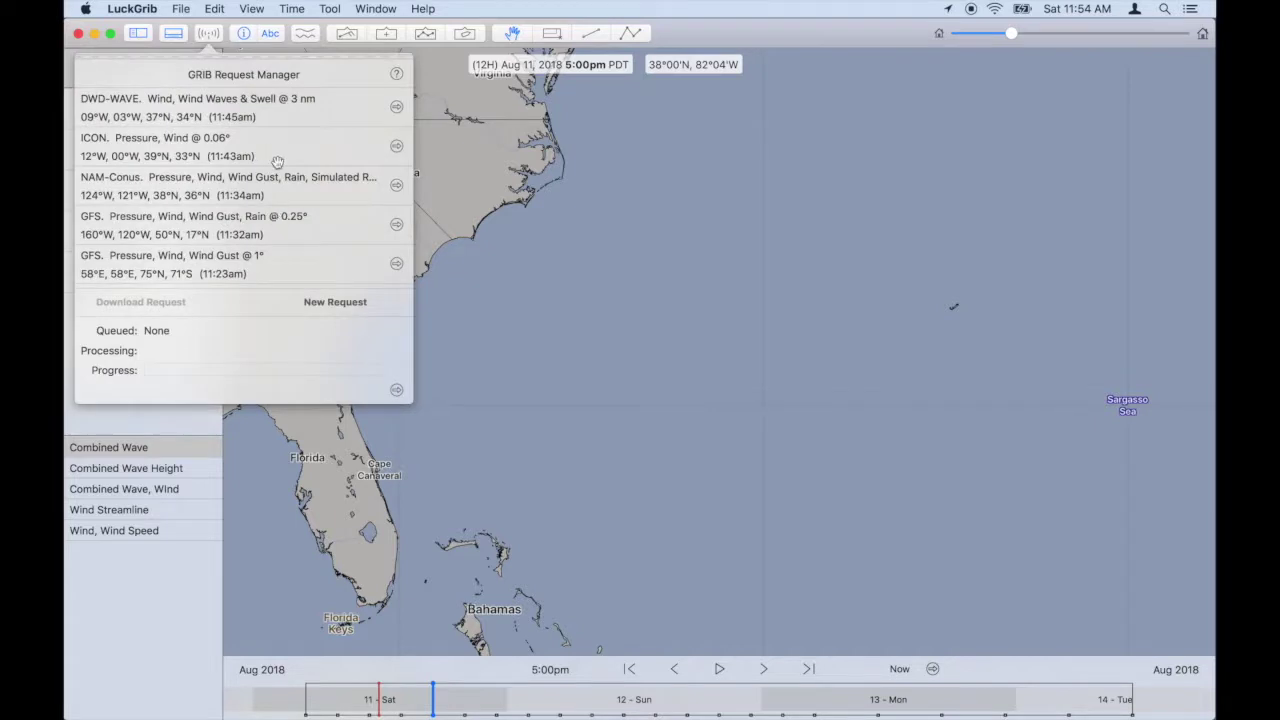
Step: Start a new GRIB request using the RTOFS ocean-currents model
click(340, 303)
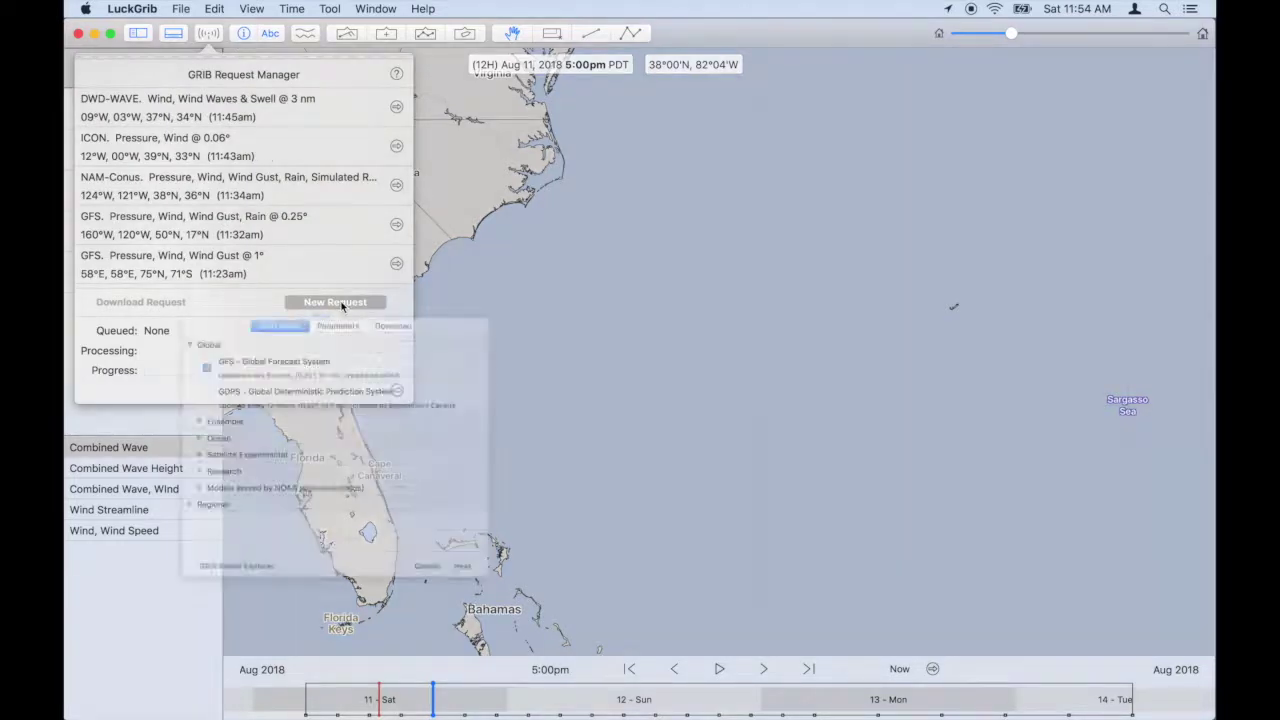
click(158, 477)
click(240, 588)
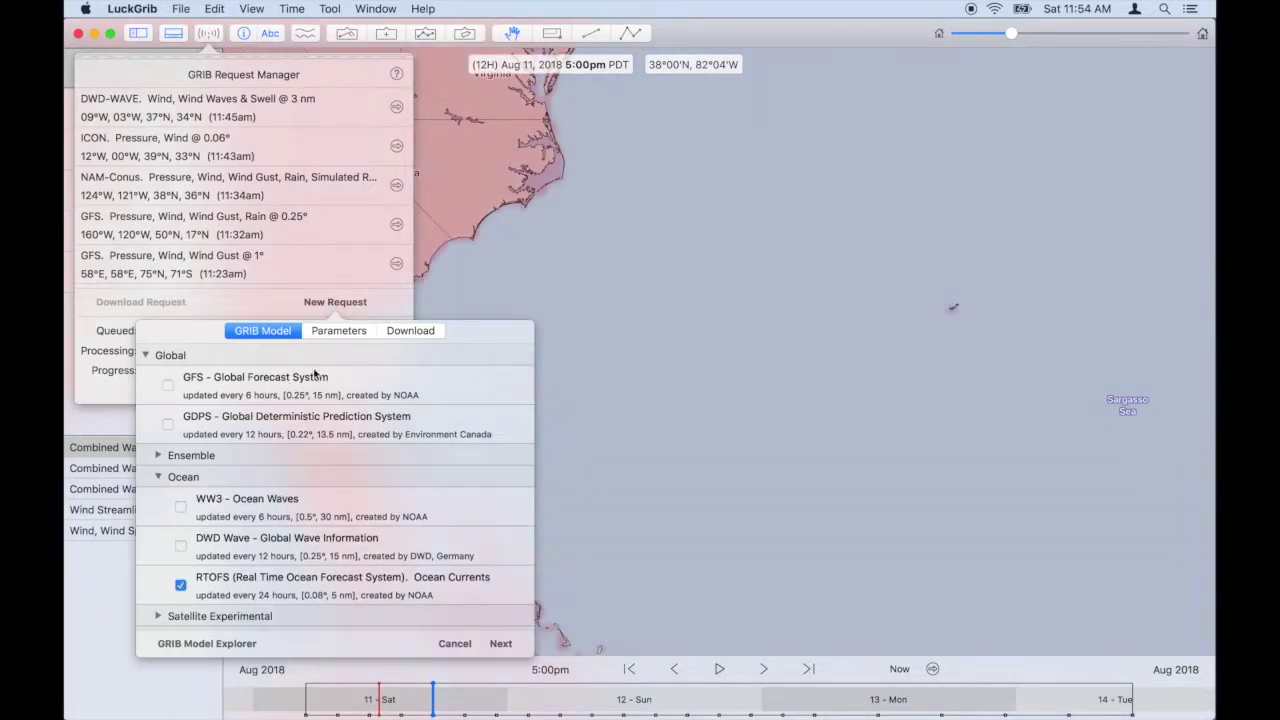
Step: Add water temperature, set resolution to 0.08°, 5 nm, and download the RTOFS forecast
click(335, 334)
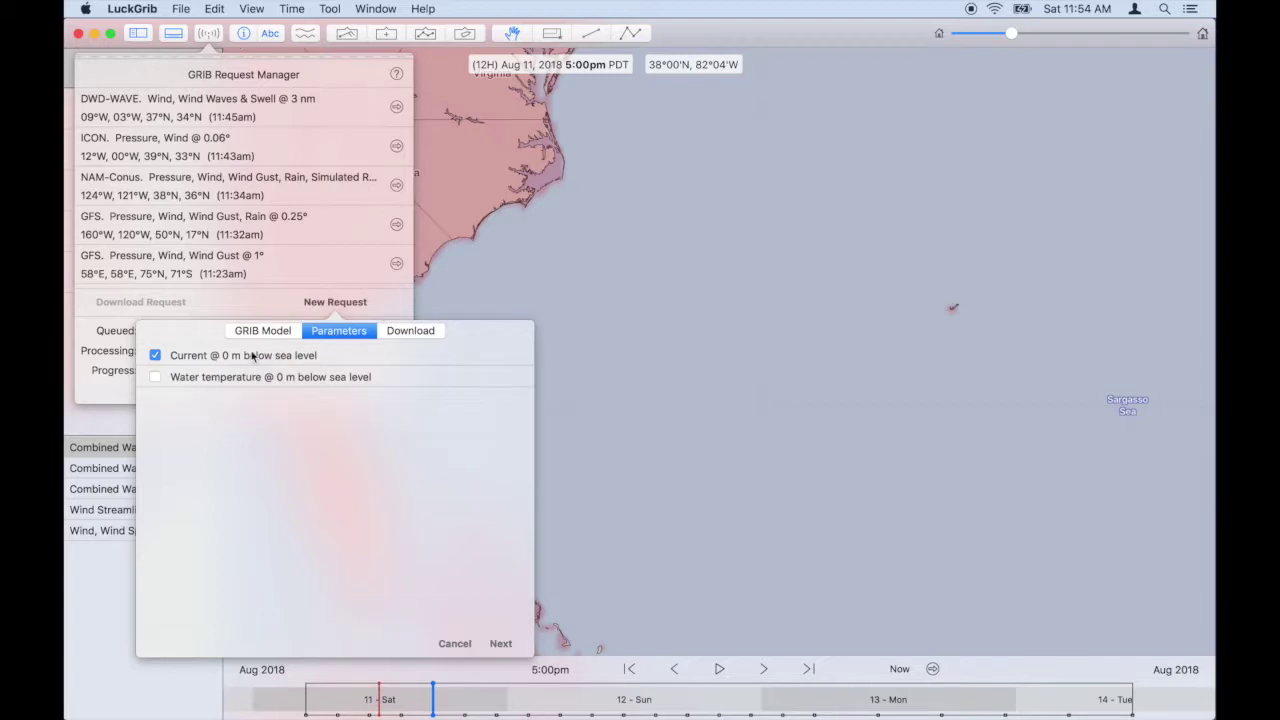
click(222, 380)
click(403, 334)
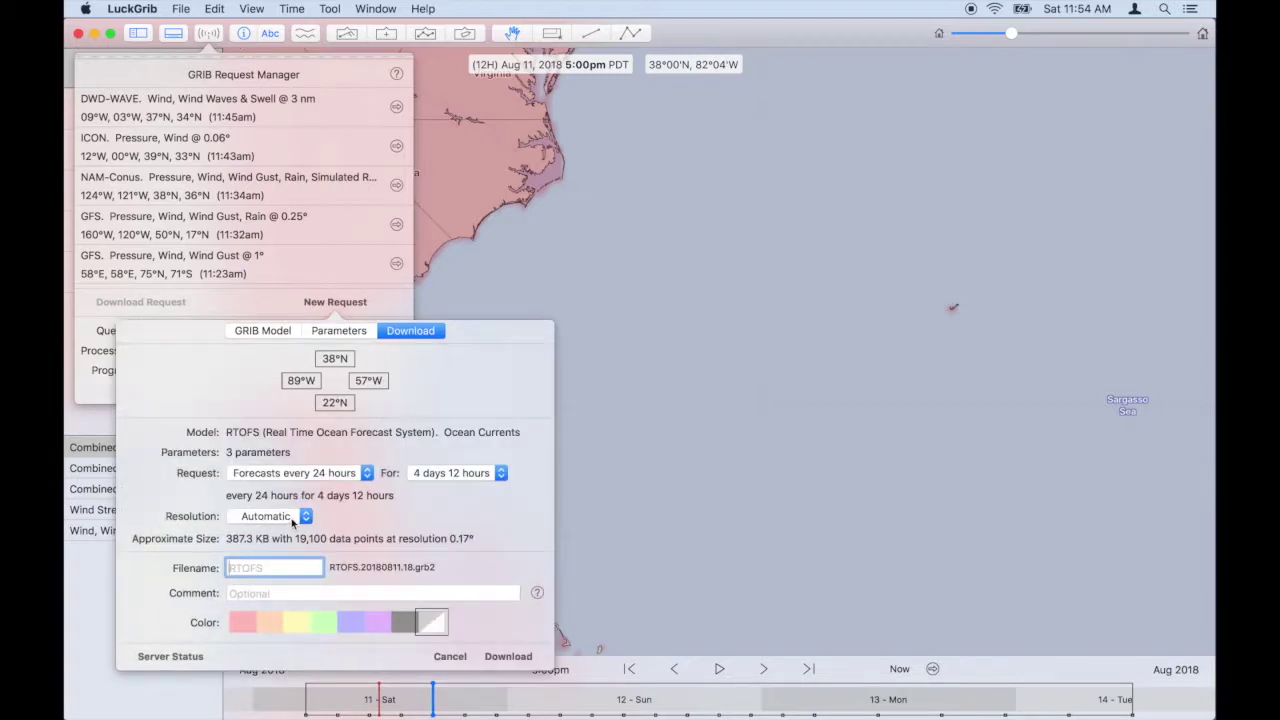
click(293, 517)
click(293, 531)
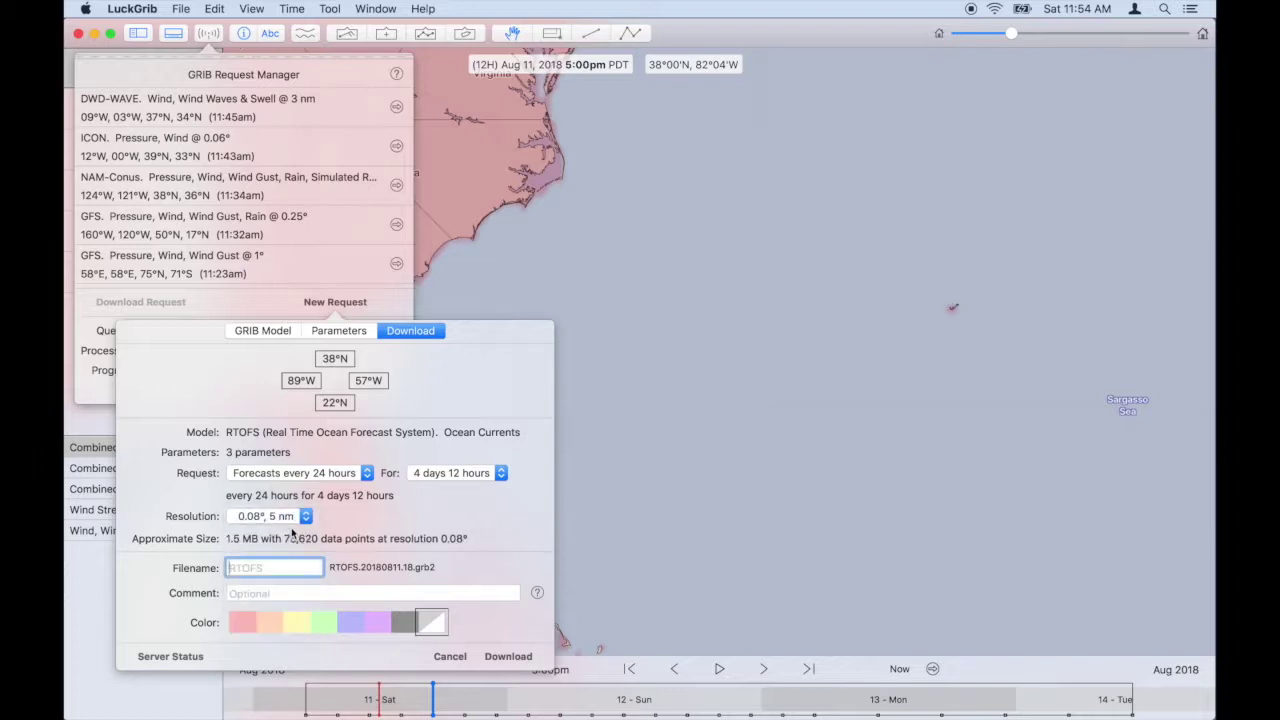
click(507, 656)
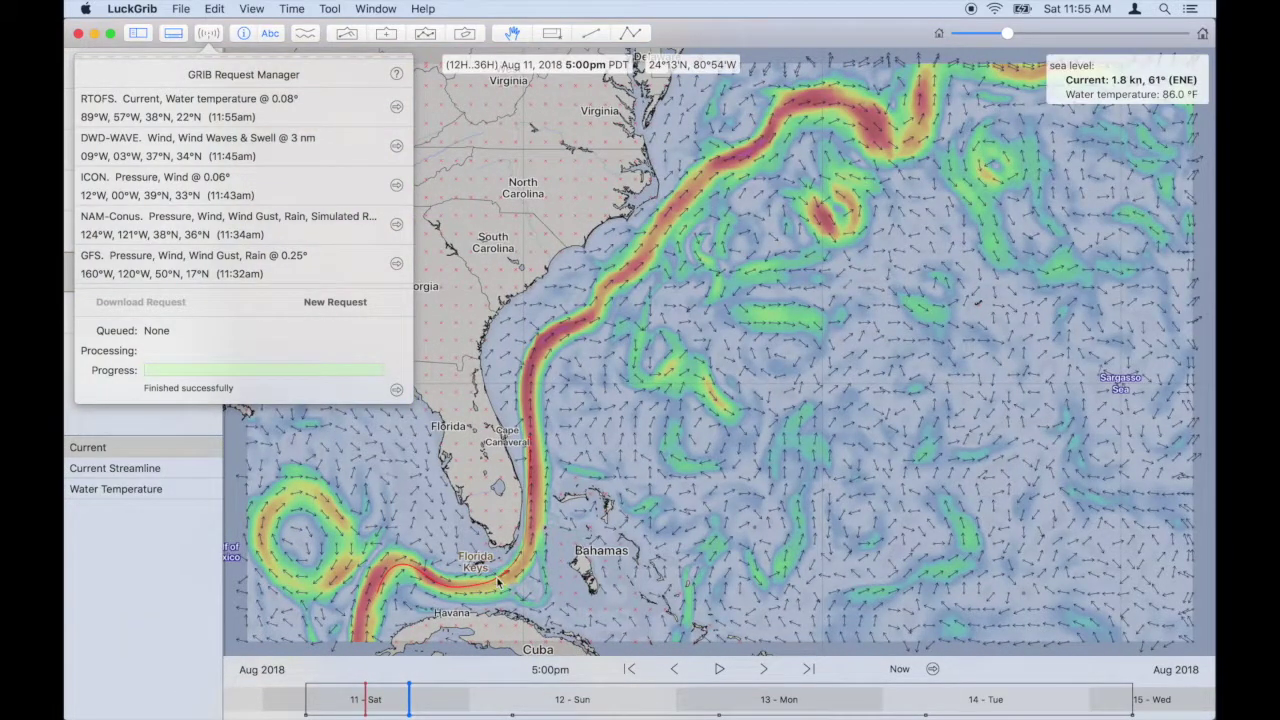
Step: Close the request manager and advance the current forecast to Aug 12, 3:09am
click(496, 578)
drag(410, 700, 498, 703)
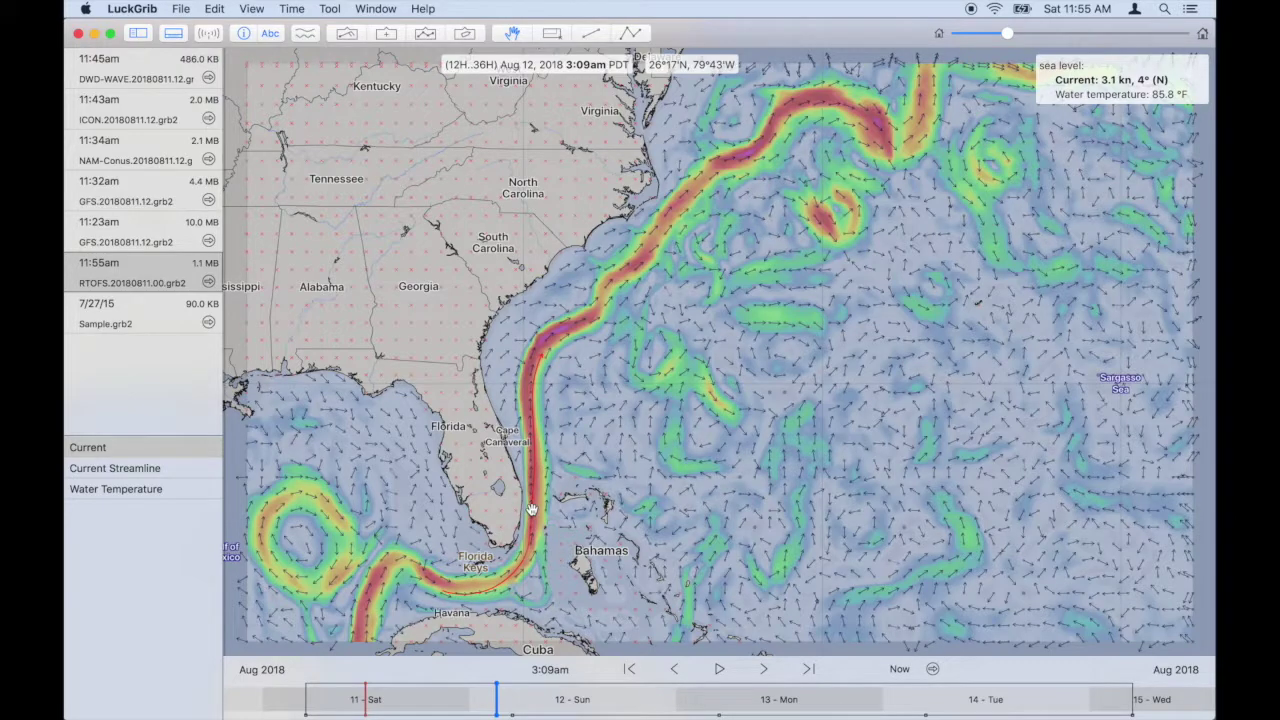
scroll(531, 510, up, 5)
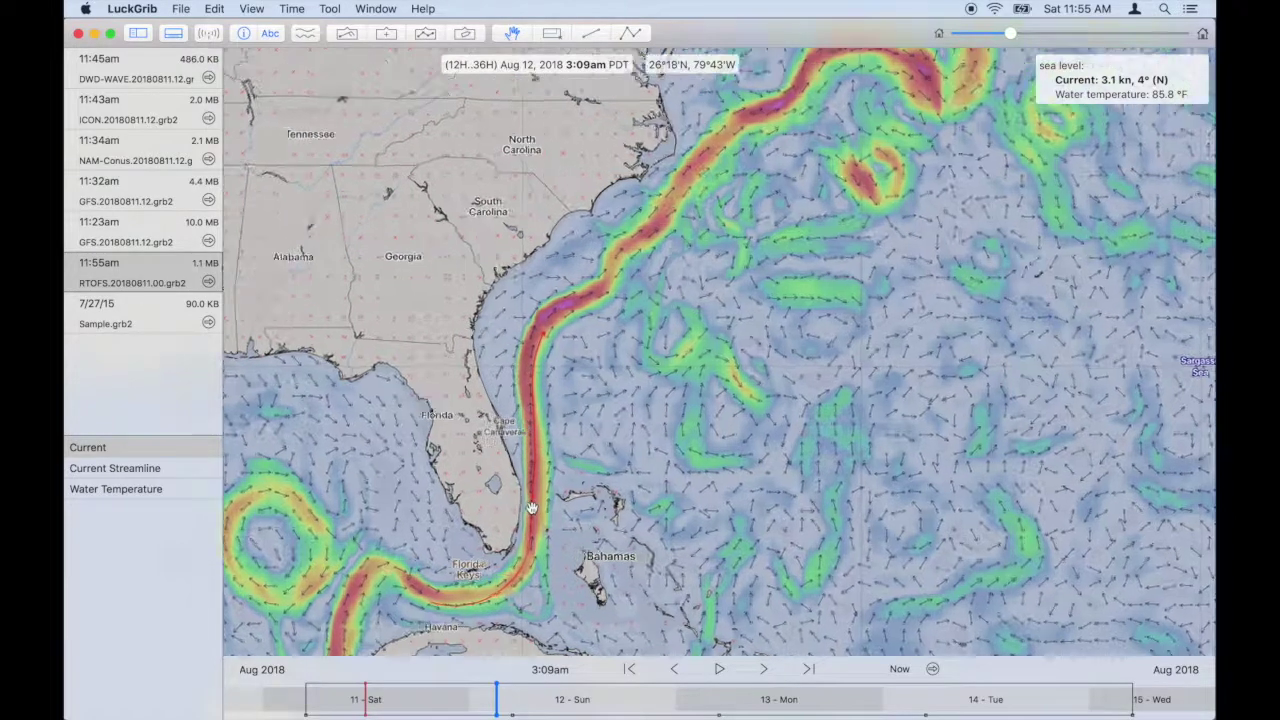
scroll(531, 510, down, 5)
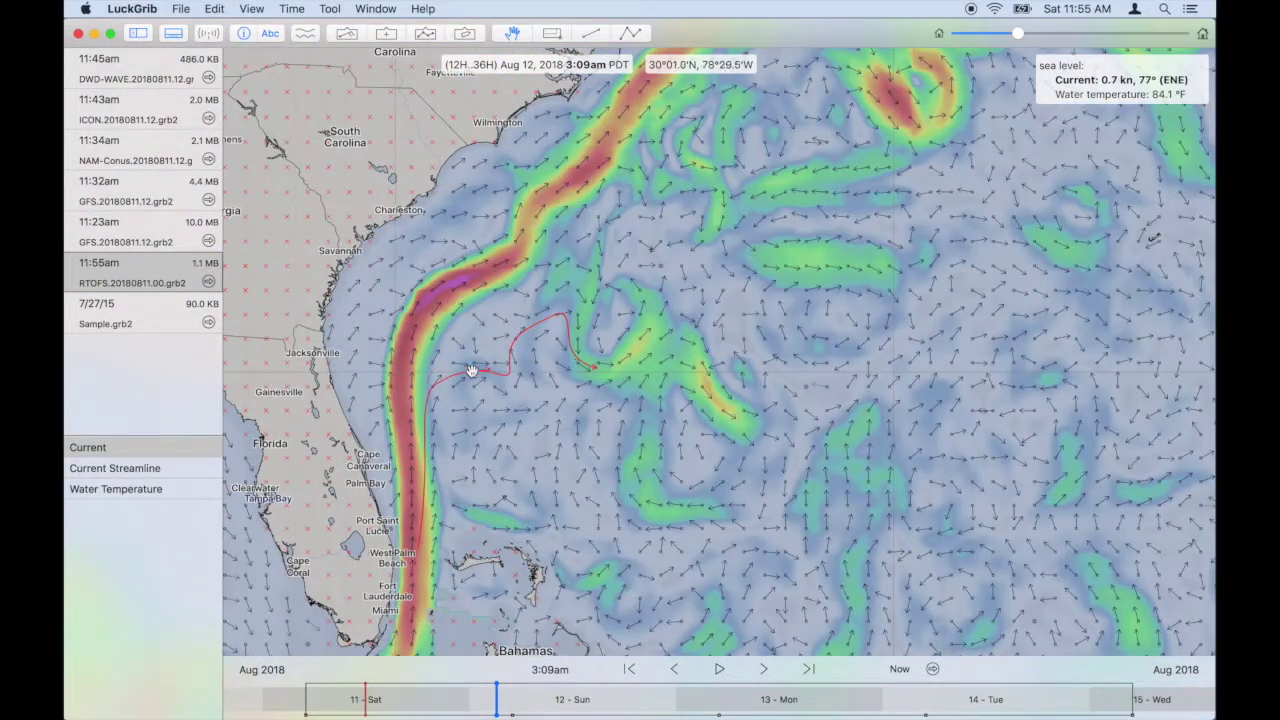
Step: Switch the Gulf Stream map from currents to the water temperature layer
scroll(471, 371, up, 5)
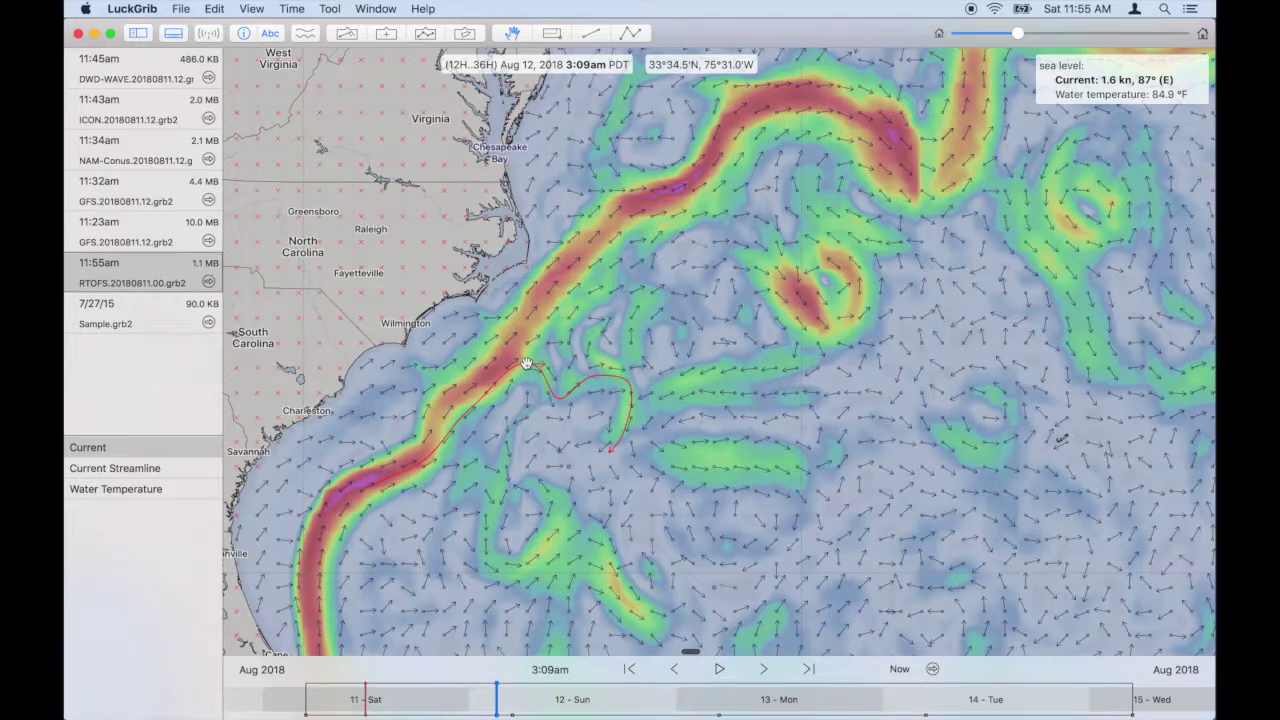
scroll(526, 365, down, 10)
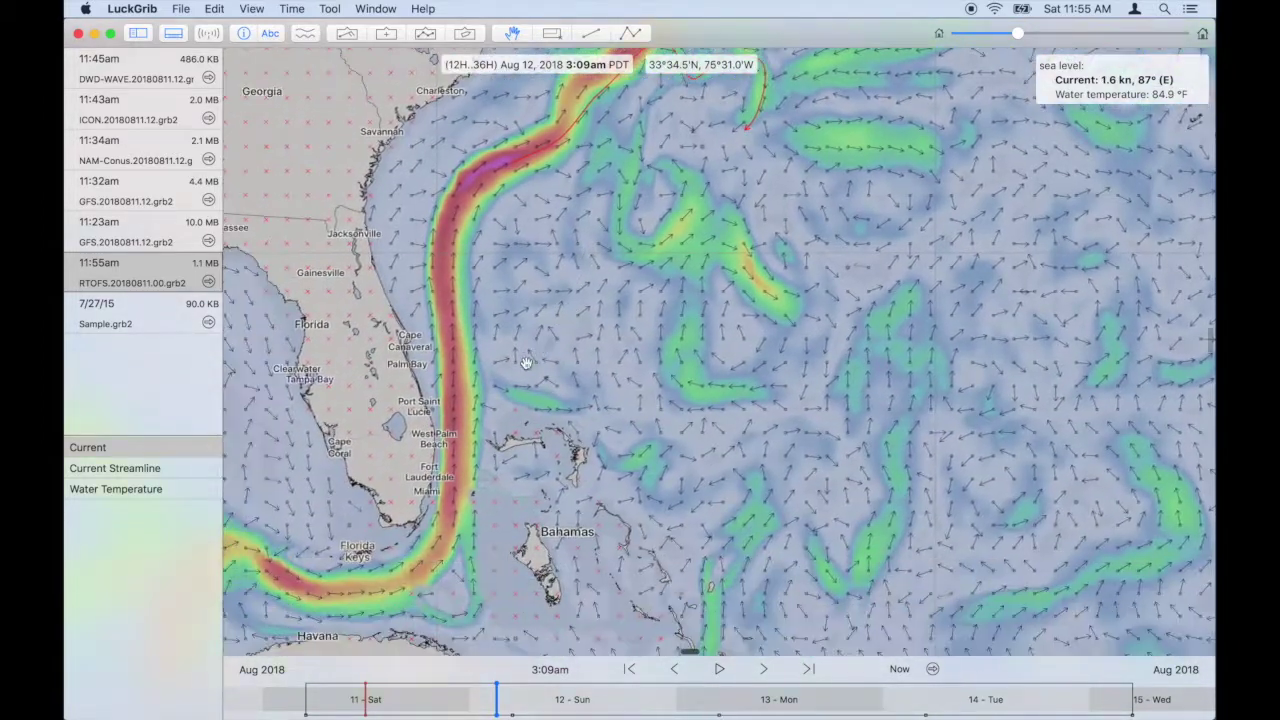
mouse_move(455, 418)
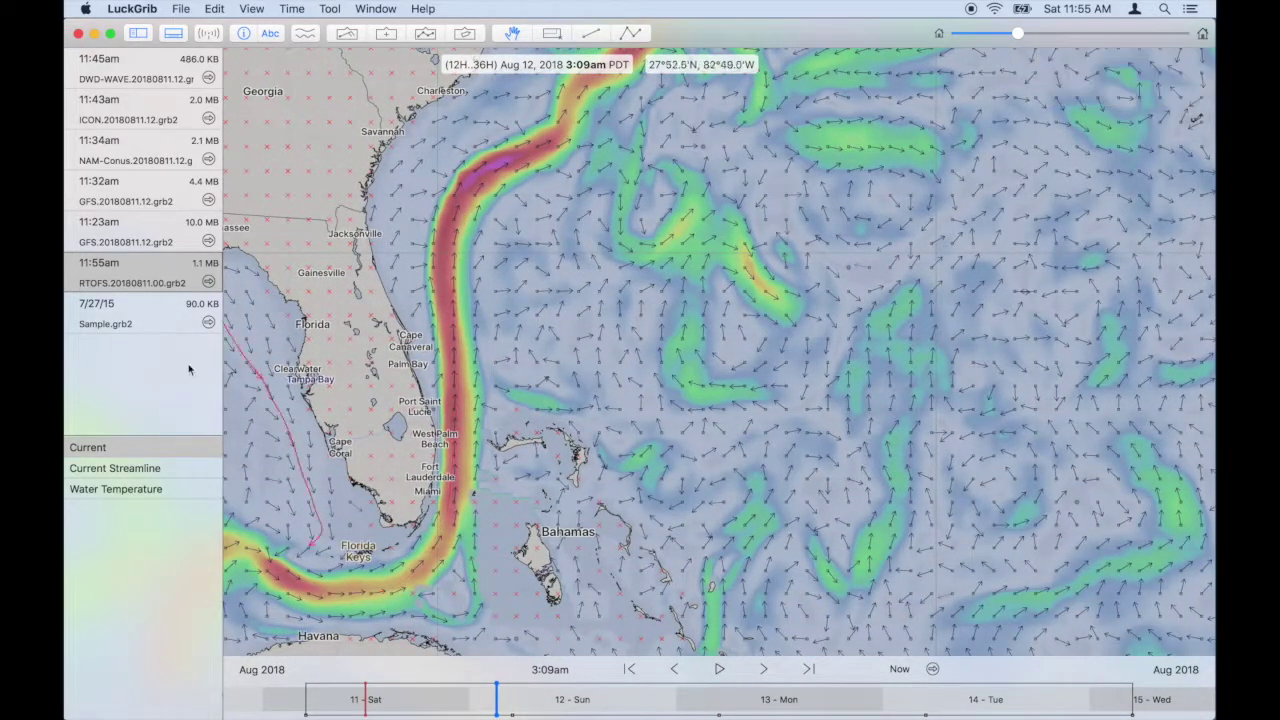
click(155, 489)
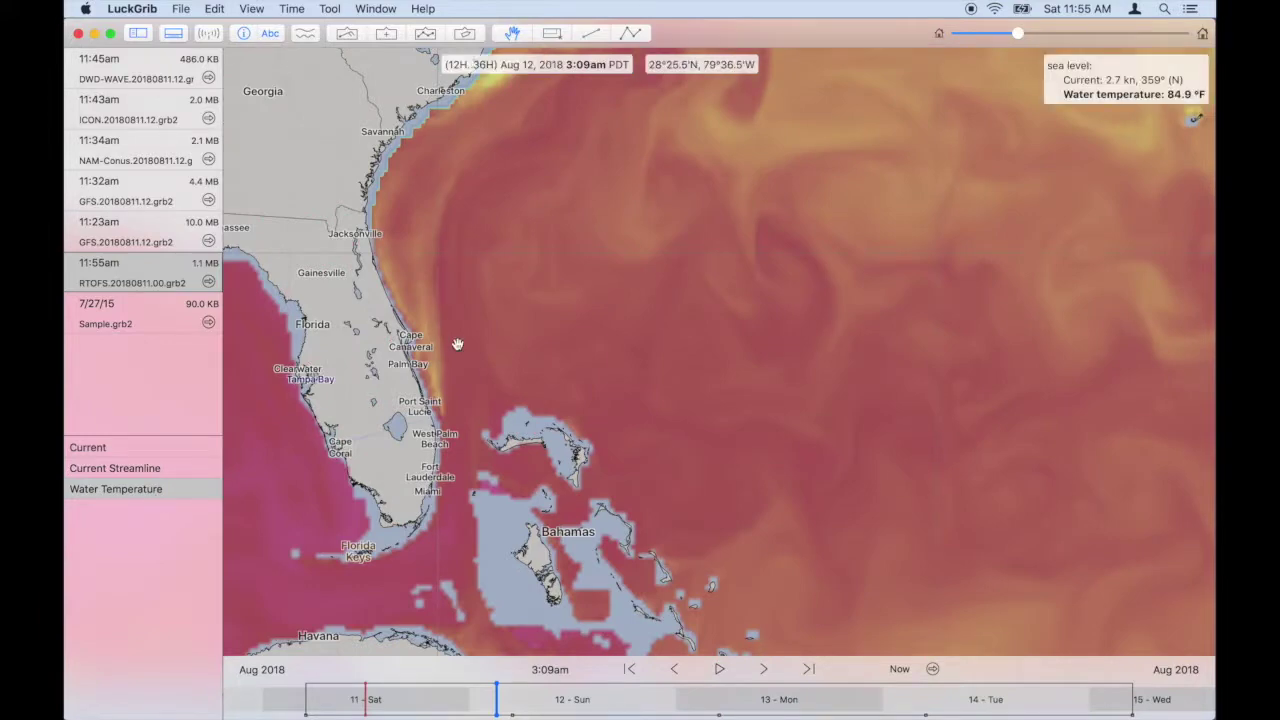
Step: Animate the water-temperature forecast, then set it back to Aug 11, 5:00am
scroll(451, 343, down, 5)
scroll(457, 344, left, 2)
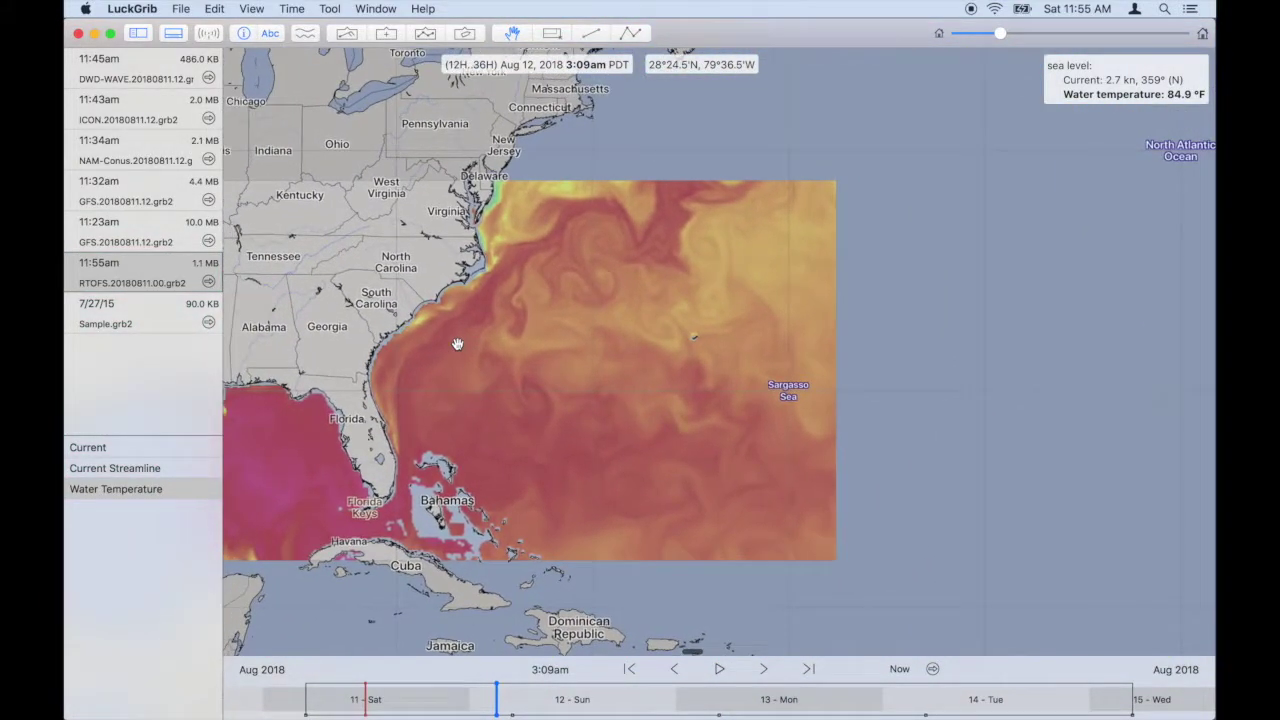
scroll(457, 344, right, 10)
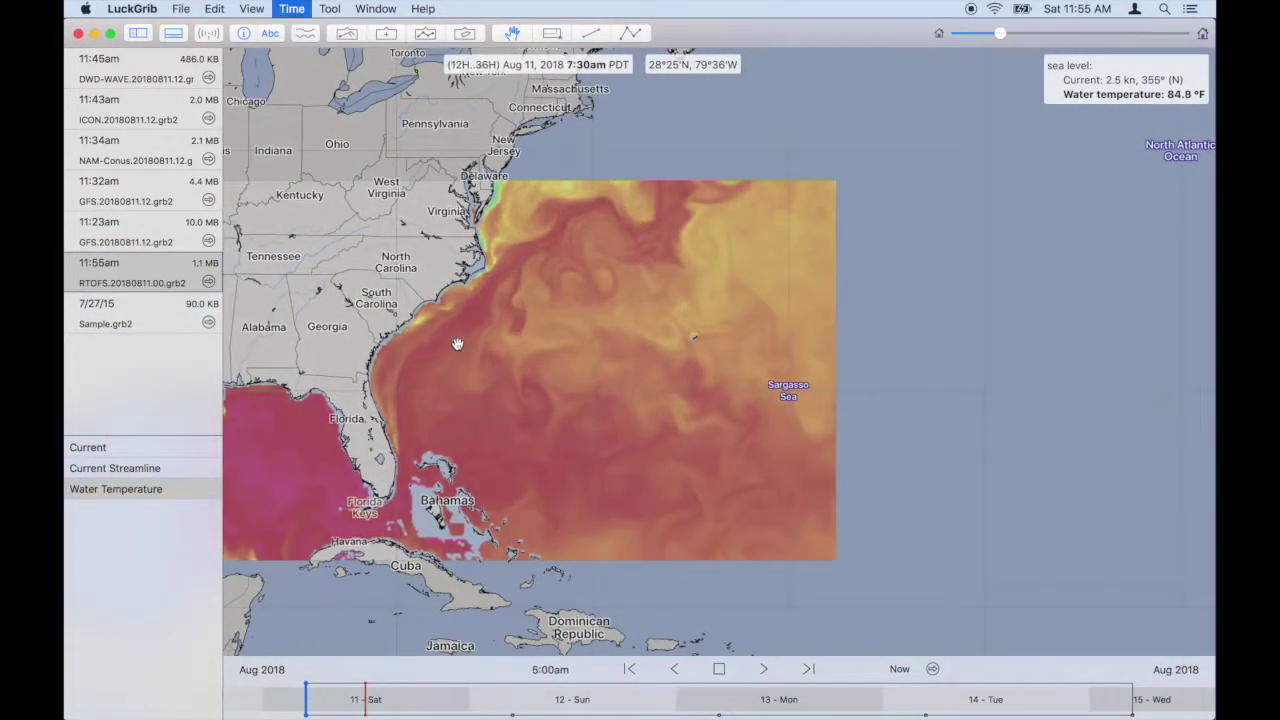
key(Right)
key(Right)
key(Right)
key(Right)
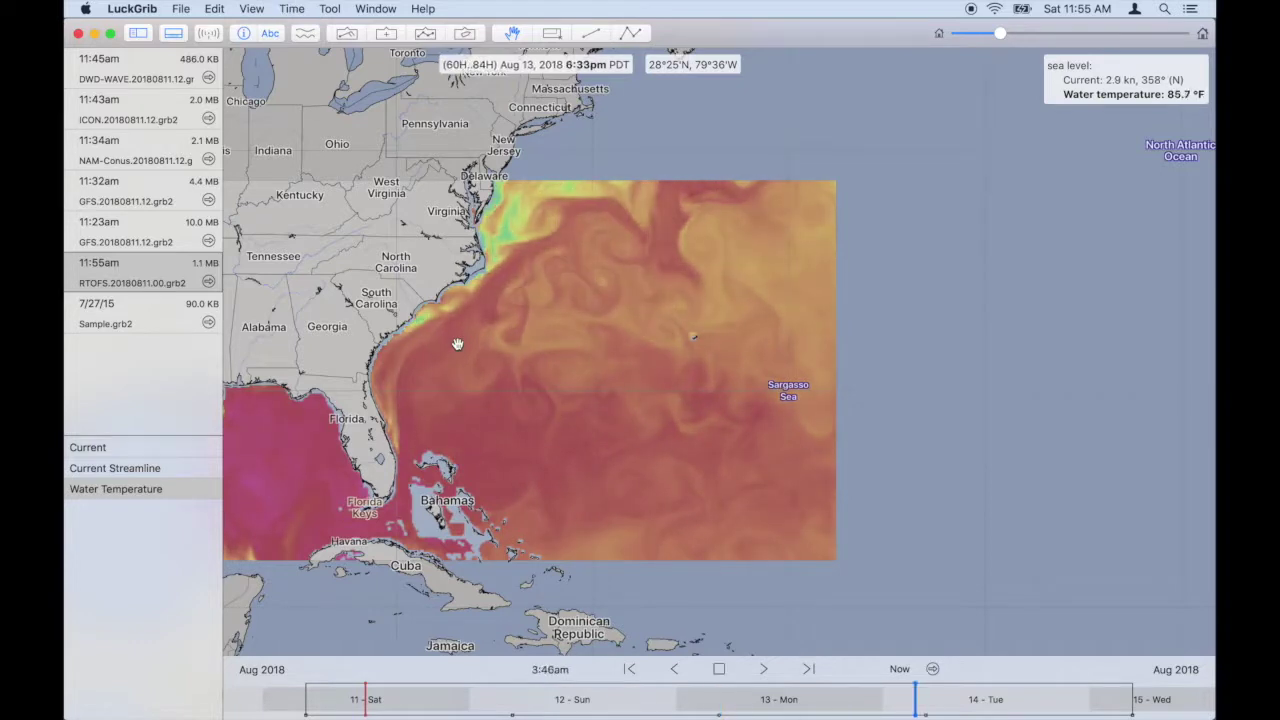
key(Left)
key(Left)
key(Left)
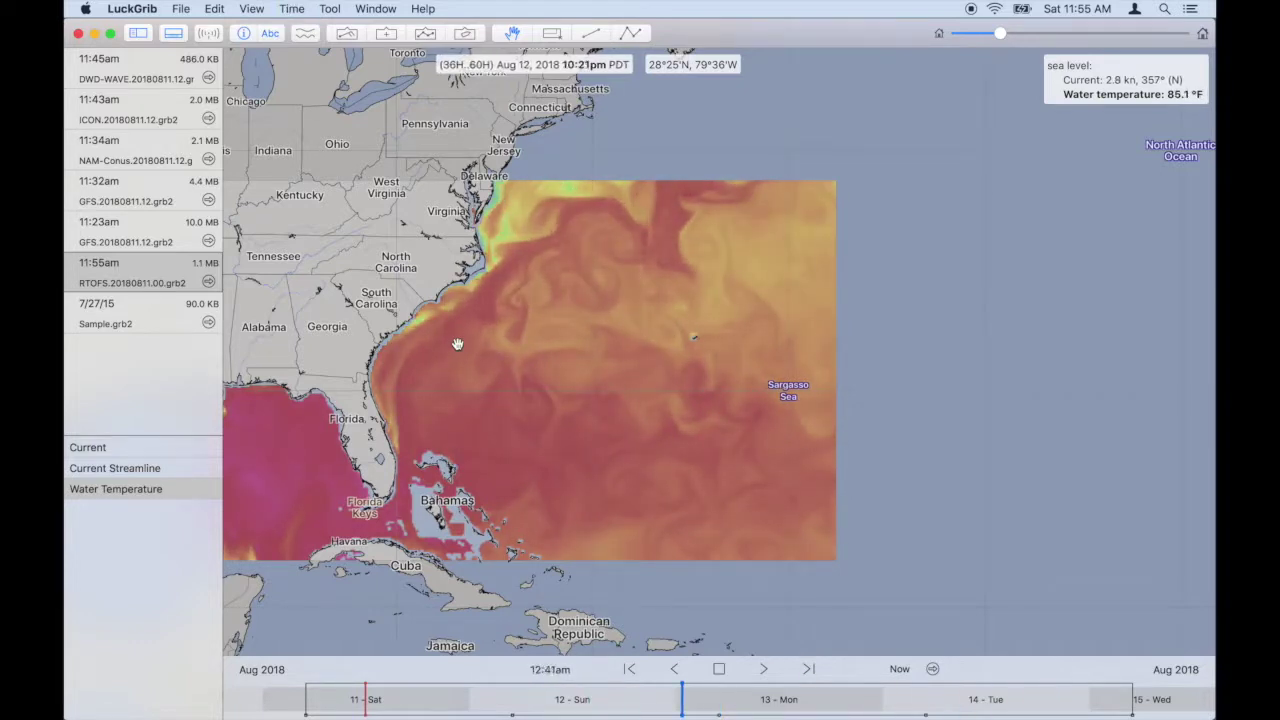
scroll(457, 344, left, 15)
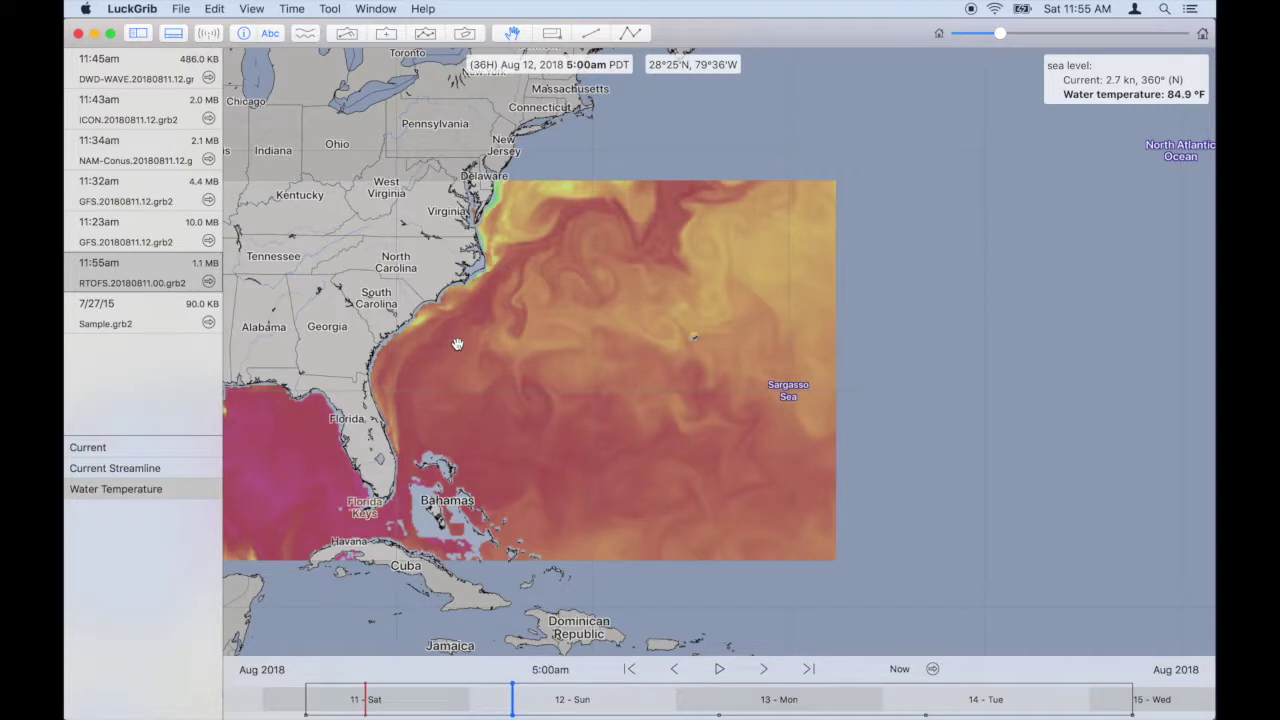
scroll(457, 344, right, 8)
scroll(457, 344, left, 8)
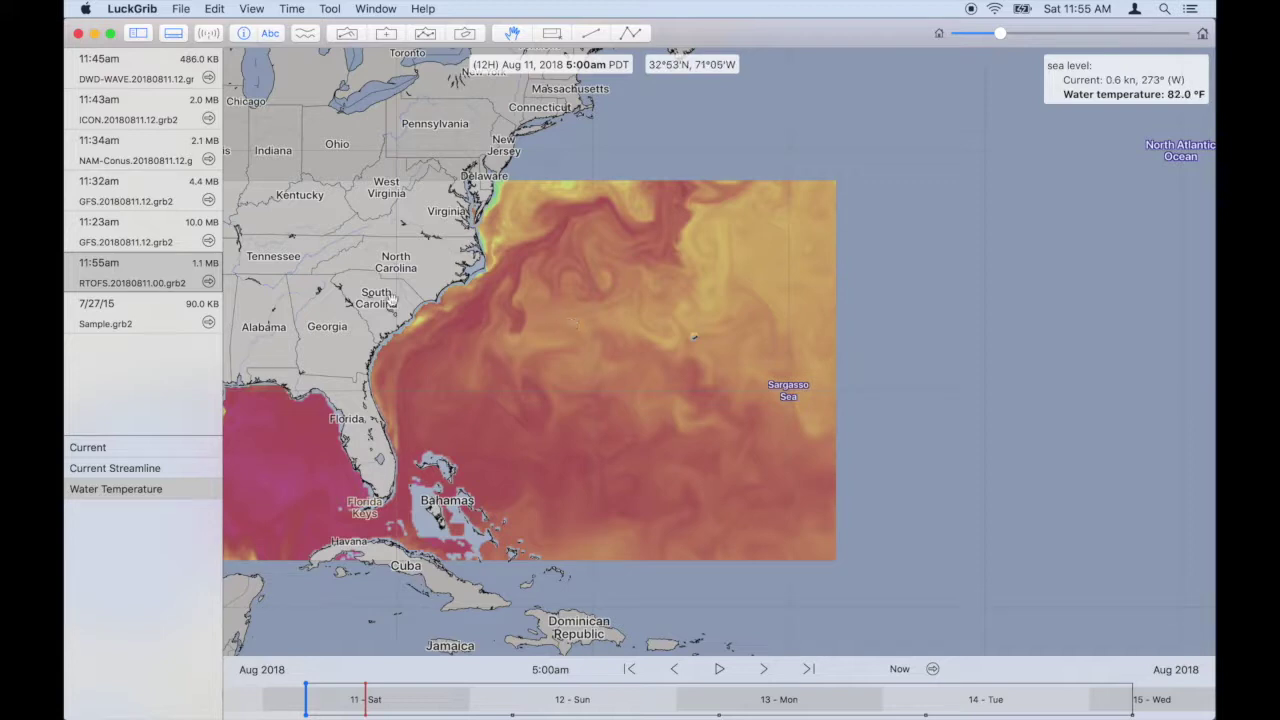
Step: Check the current-speed layer, return to water temperature, and zoom out to the full RTOFS area
click(152, 452)
click(160, 494)
scroll(646, 395, down, 3)
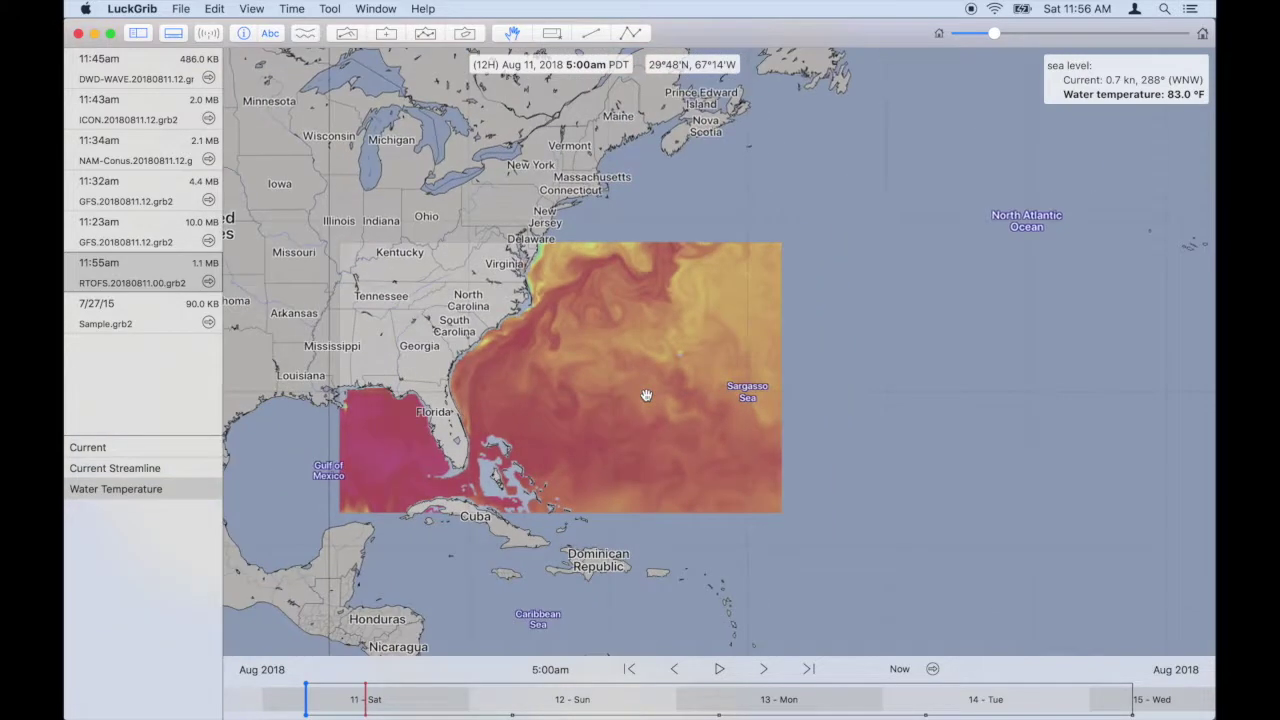
scroll(646, 395, left, 10)
scroll(646, 398, down, 3)
scroll(646, 398, up, 5)
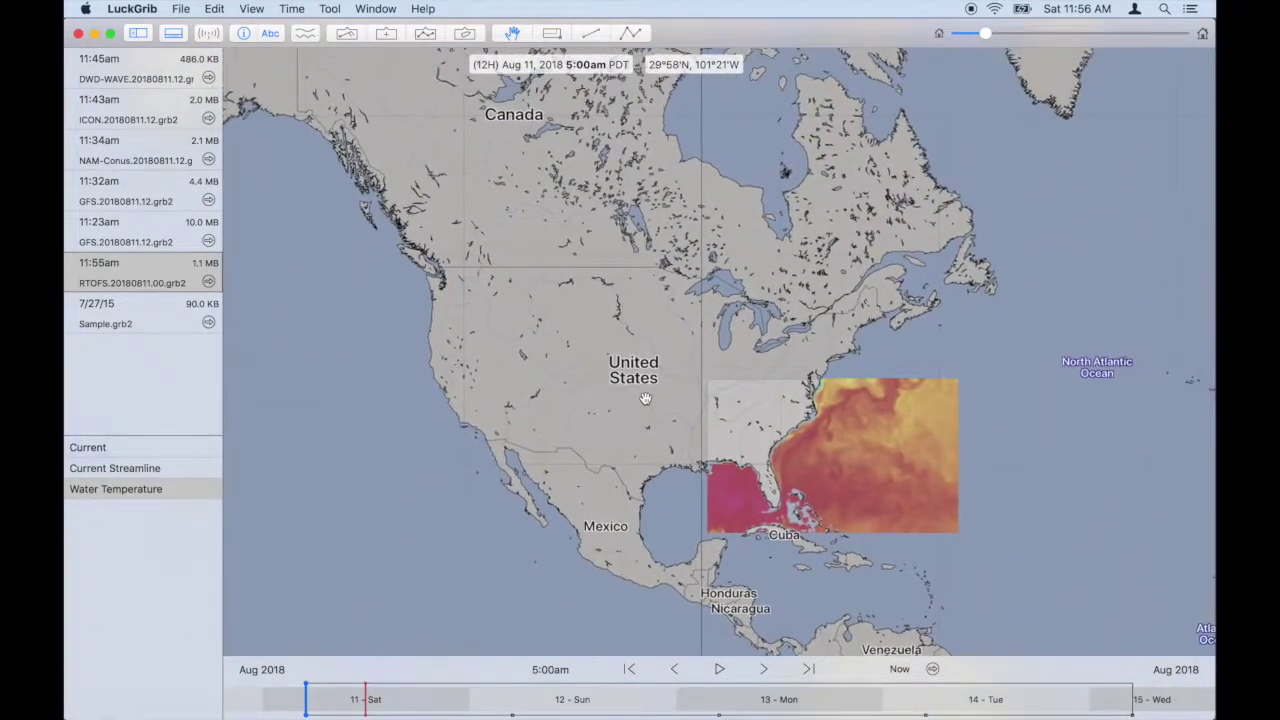
scroll(646, 398, right, 2)
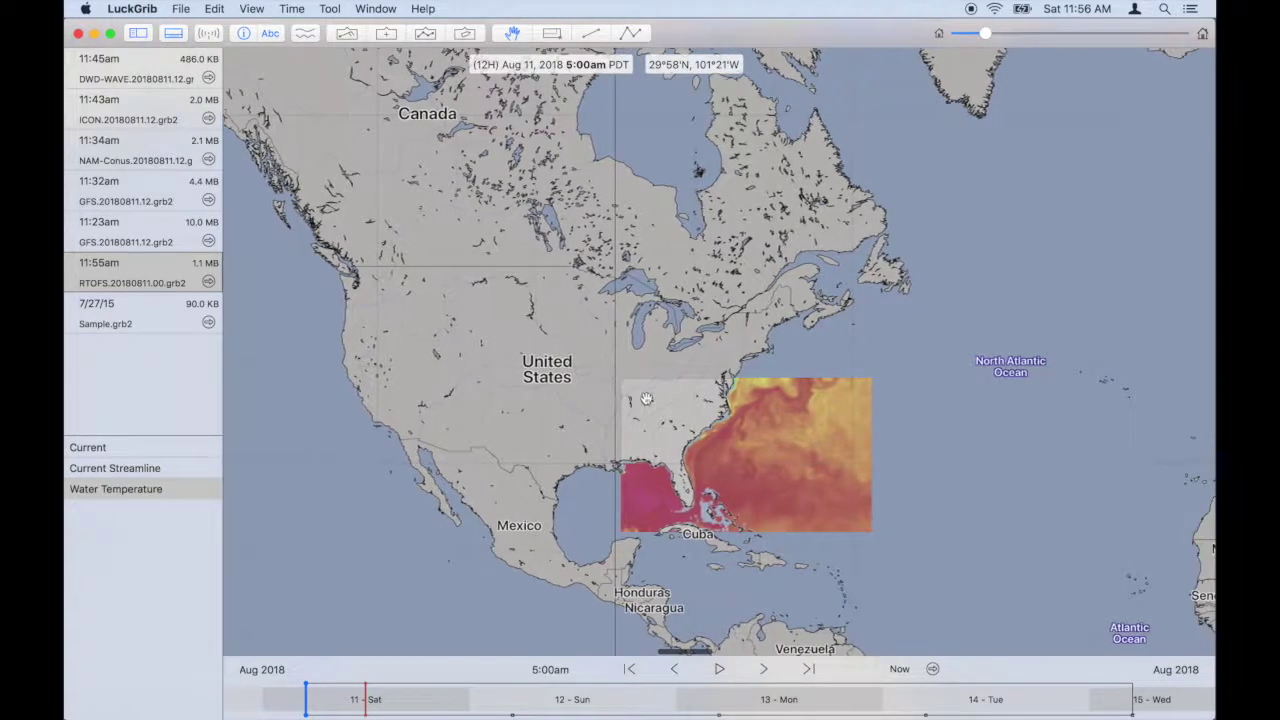